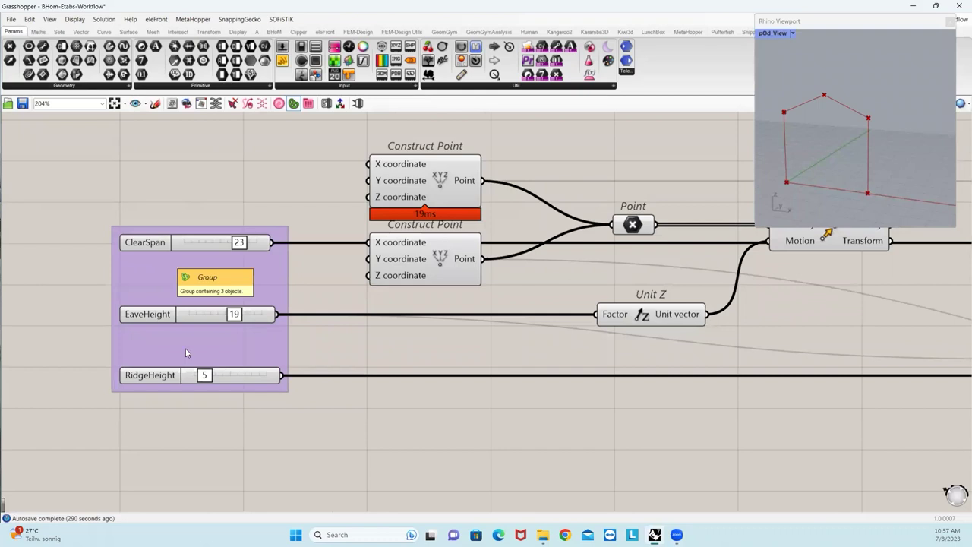
Set the frame sliders to ClearSpan 26, EaveHeight 15 and RidgeHeight 1.
mouse_move(239, 243)
mouse_down()
mouse_move(208, 246)
mouse_move(247, 243)
mouse_up()
mouse_move(233, 313)
mouse_down()
mouse_move(206, 314)
mouse_move(234, 313)
mouse_move(224, 314)
mouse_up()
mouse_move(218, 379)
mouse_down()
mouse_move(227, 379)
mouse_move(199, 379)
mouse_up()
scroll(375, 394, down, 2)
right_drag(375, 394, 317, 407)
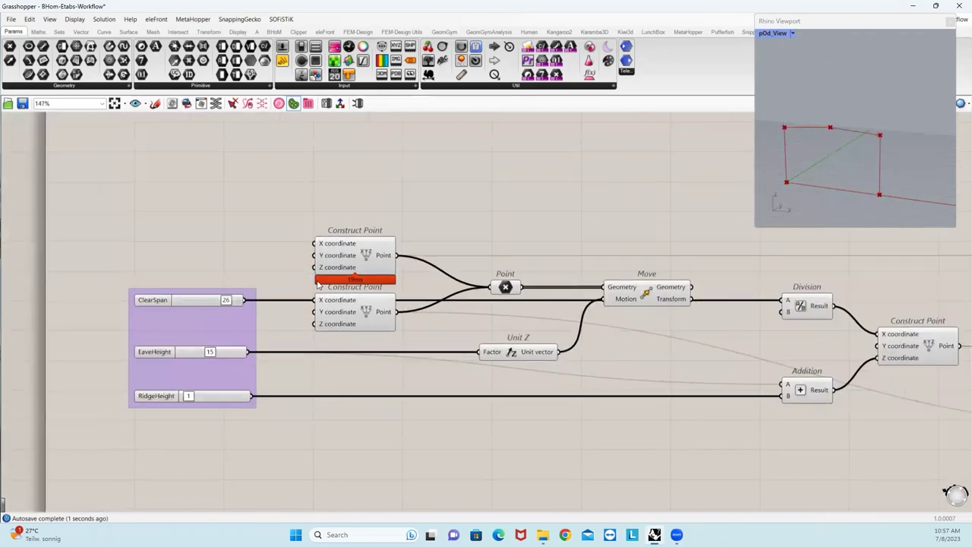
Check which frame base points the two Construct Point components produce and set the ClearSpan slider to 27.
click(353, 255)
right_drag(465, 342, 337, 340)
right_drag(245, 322, 263, 317)
click(259, 314)
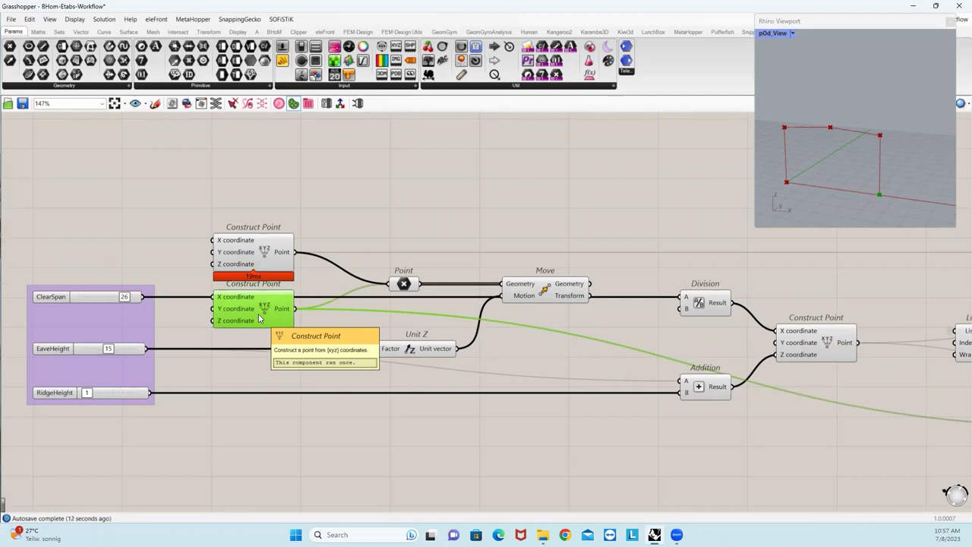
mouse_move(124, 296)
mouse_down()
mouse_move(92, 300)
mouse_move(127, 299)
mouse_up()
right_drag(443, 328, 339, 321)
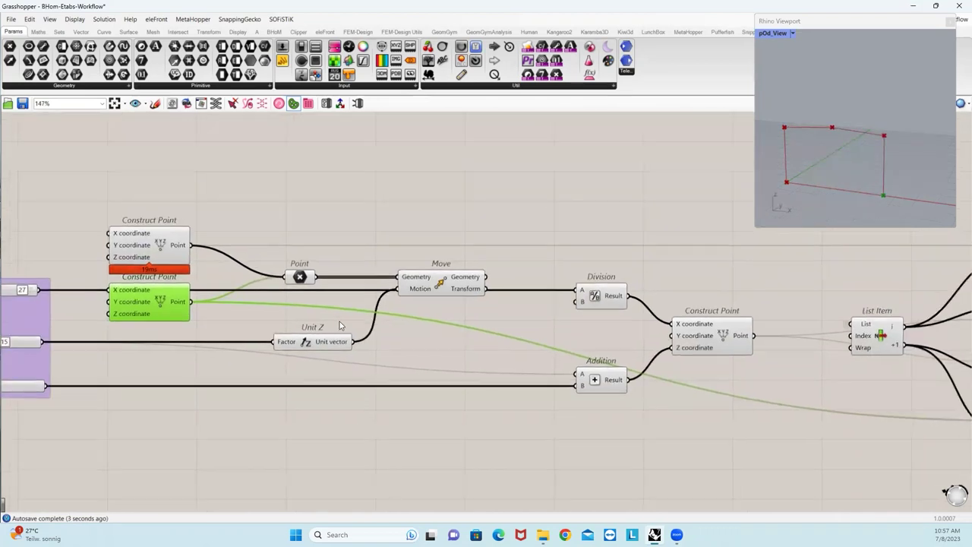
Examine how the Move, Addition and ridge Construct Point components generate the eave and ridge points of the frame.
click(425, 287)
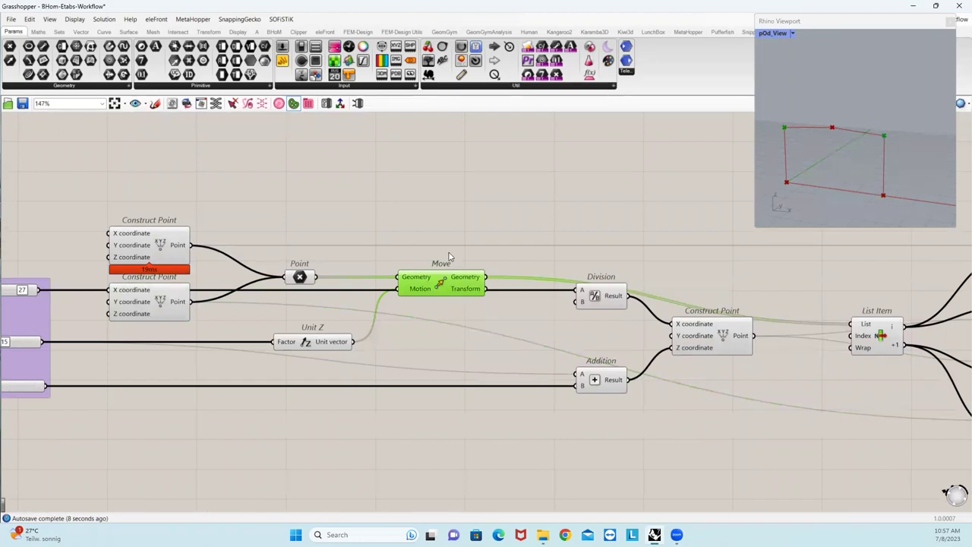
scroll(495, 300, down, 3)
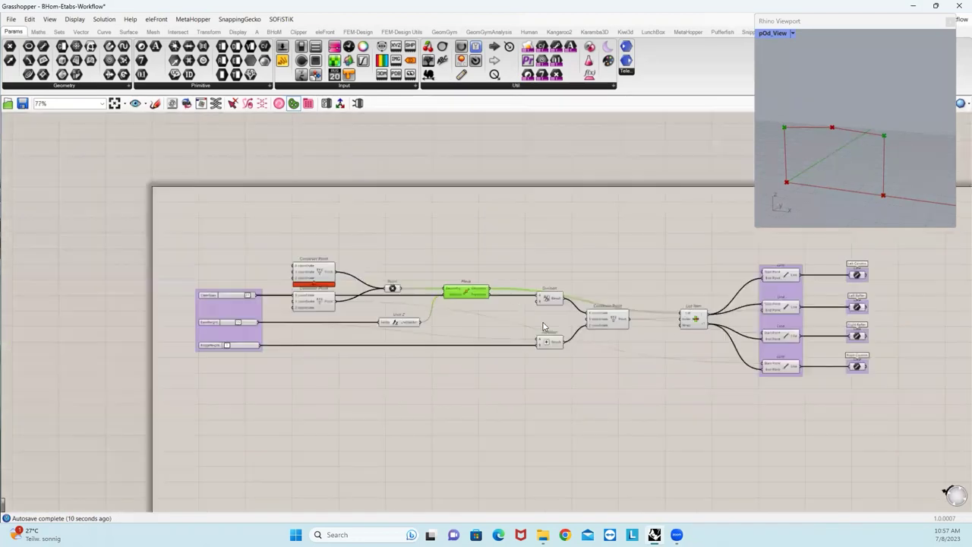
scroll(543, 327, up, 3)
click(503, 304)
right_drag(548, 292, 660, 271)
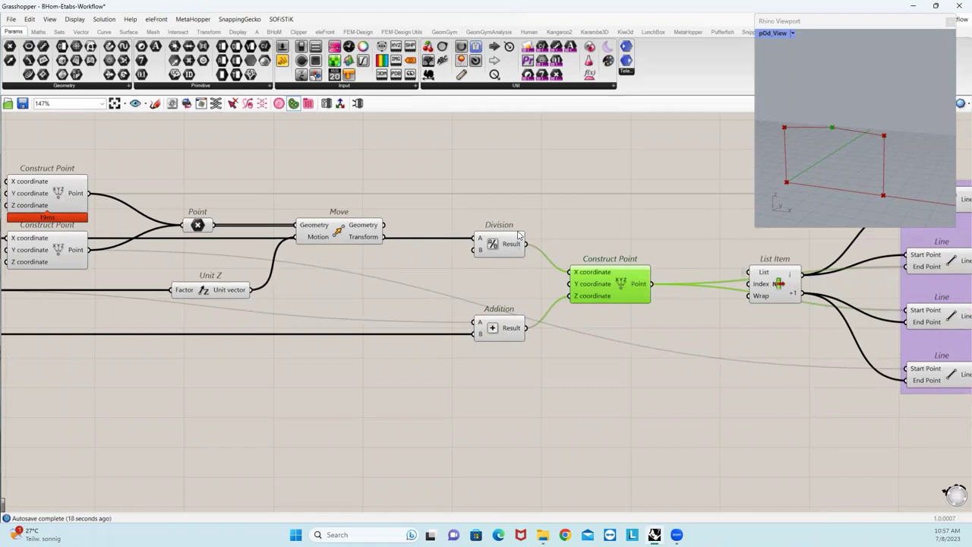
right_drag(472, 319, 528, 287)
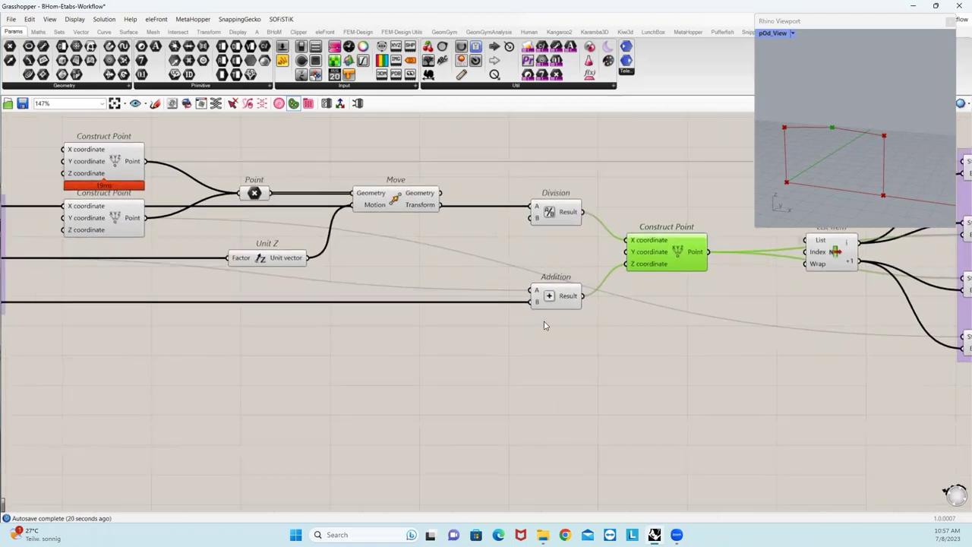
scroll(602, 306, down, 3)
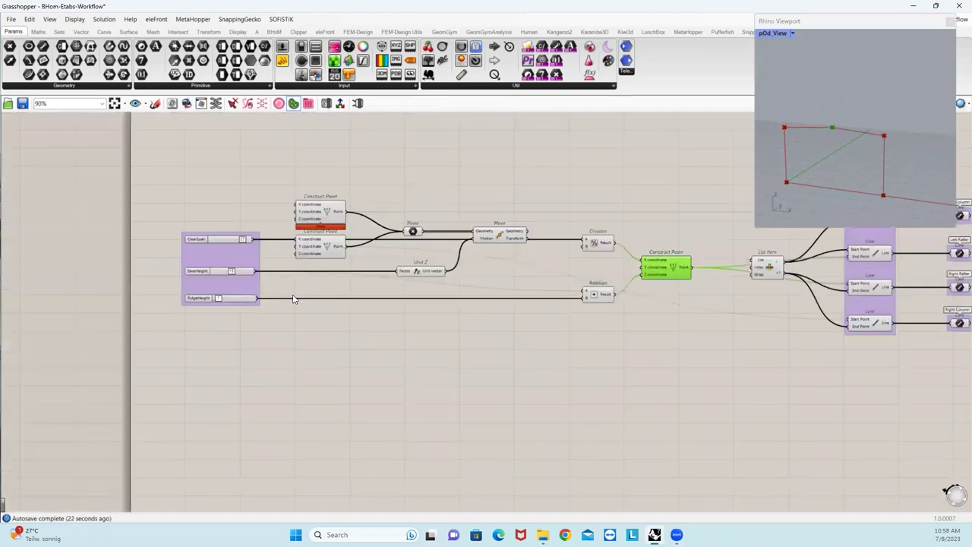
scroll(520, 302, up, 3)
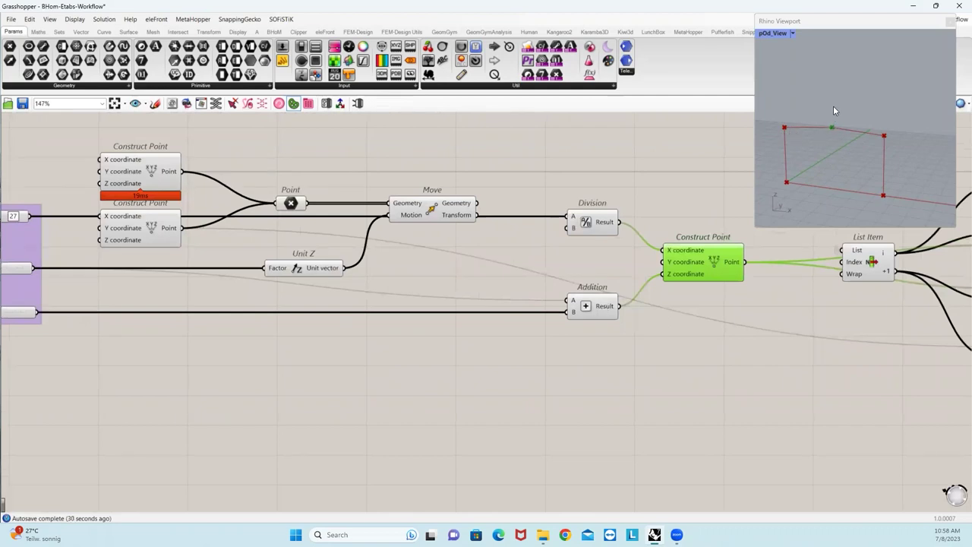
right_drag(730, 296, 712, 327)
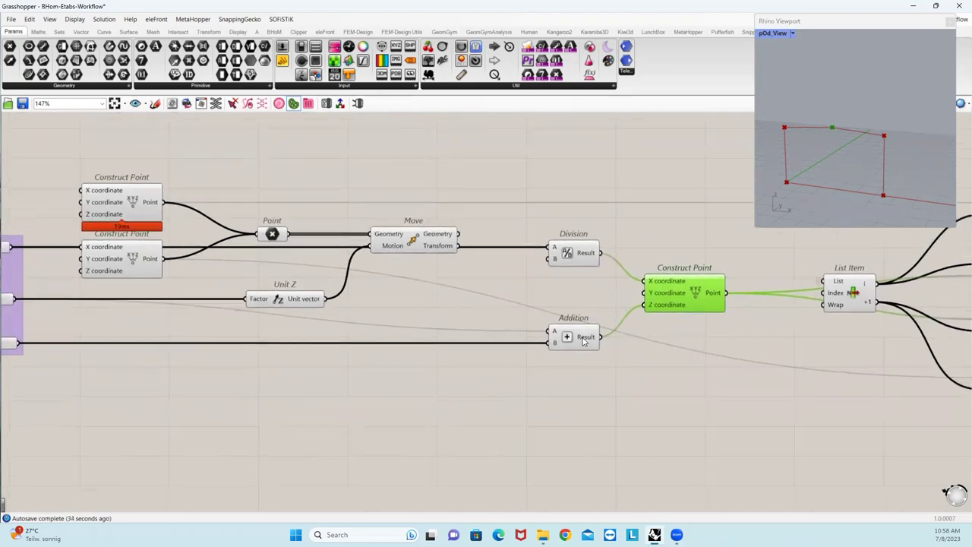
click(583, 341)
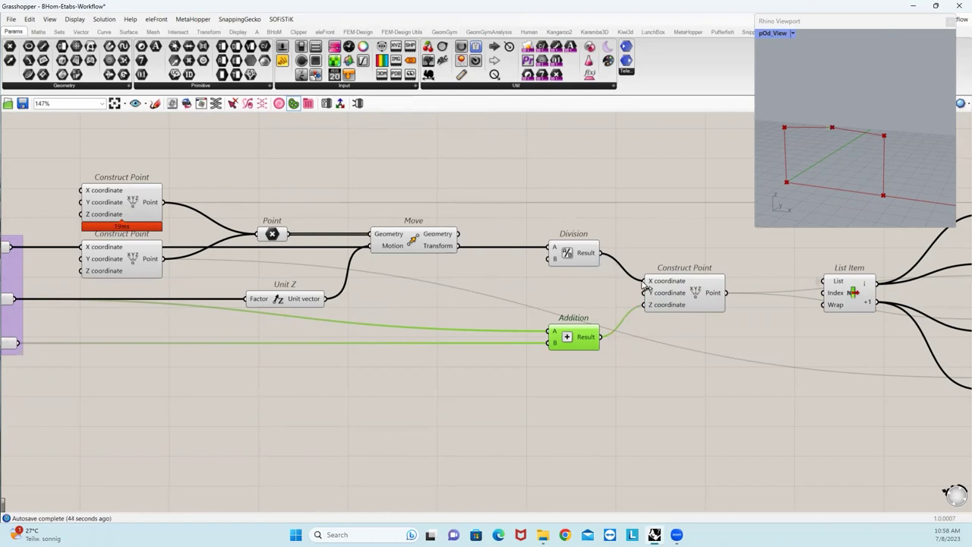
click(691, 299)
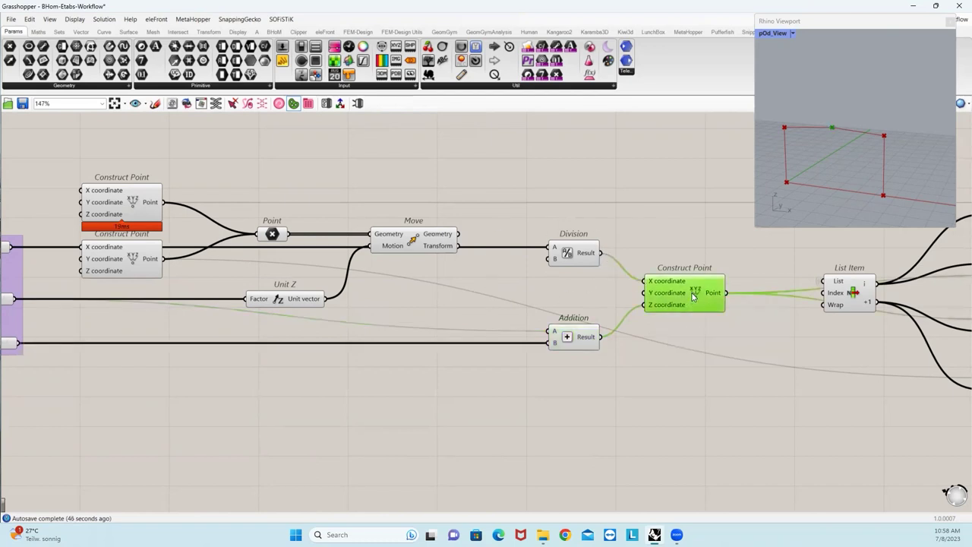
right_drag(786, 373, 582, 403)
scroll(570, 404, down, 3)
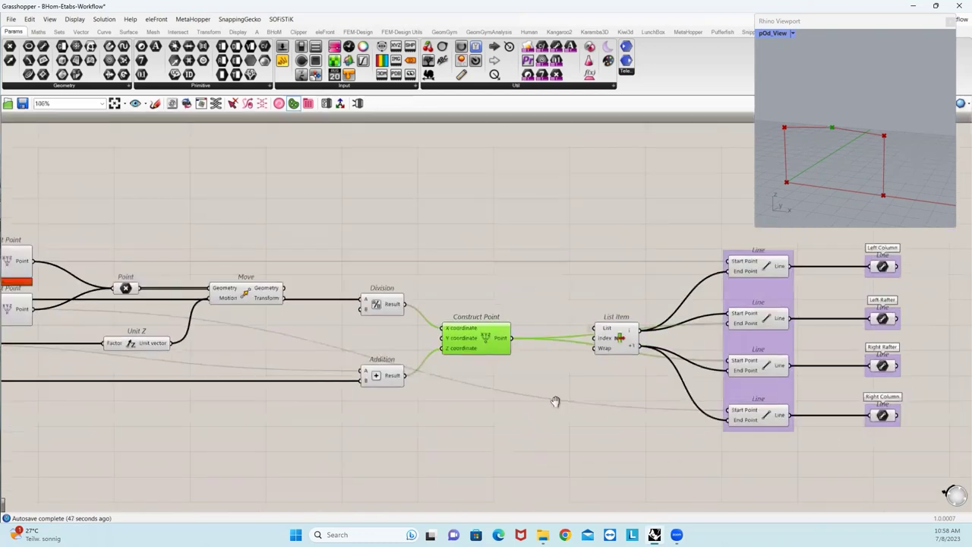
Examine the four Line components and their output parameters for the left and right columns and rafters.
scroll(634, 342, up, 3)
click(651, 288)
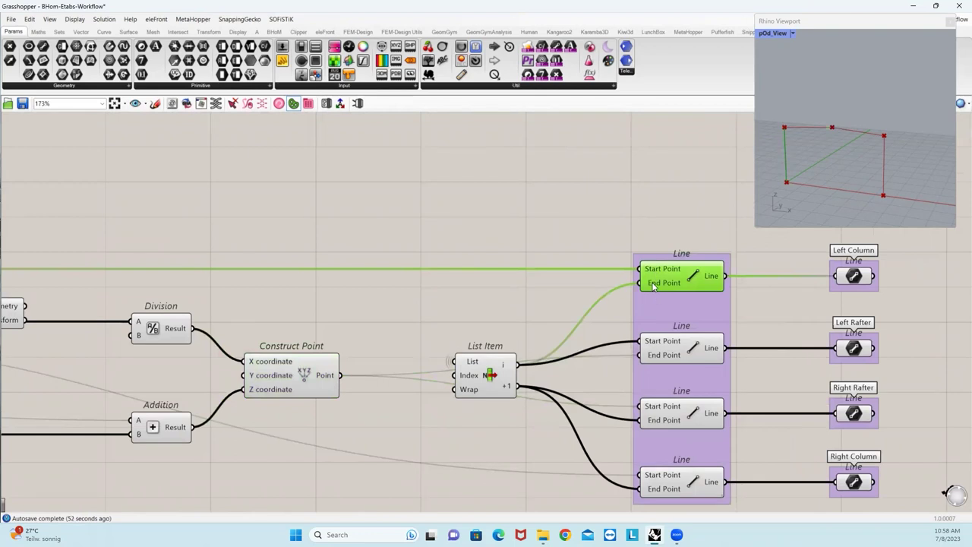
scroll(645, 296, down, 3)
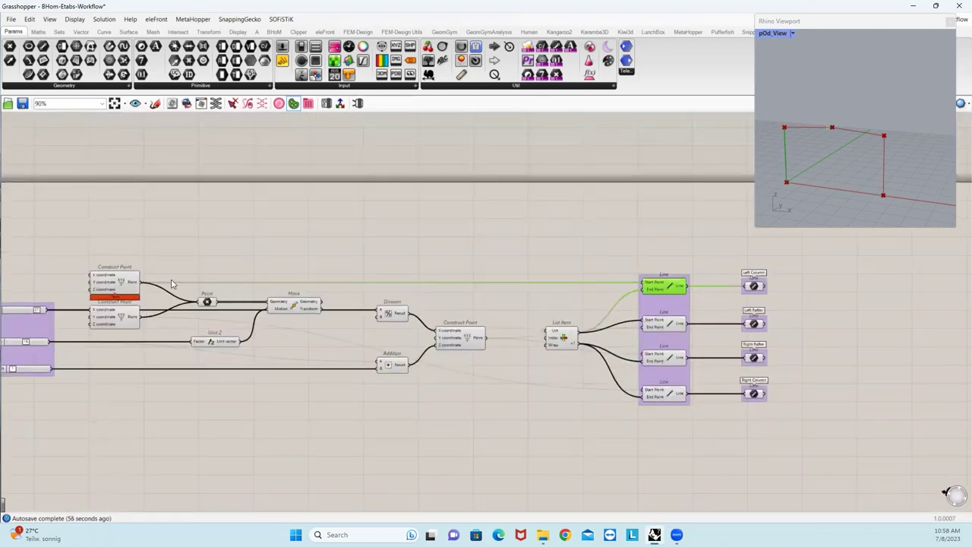
click(651, 324)
click(660, 361)
click(666, 394)
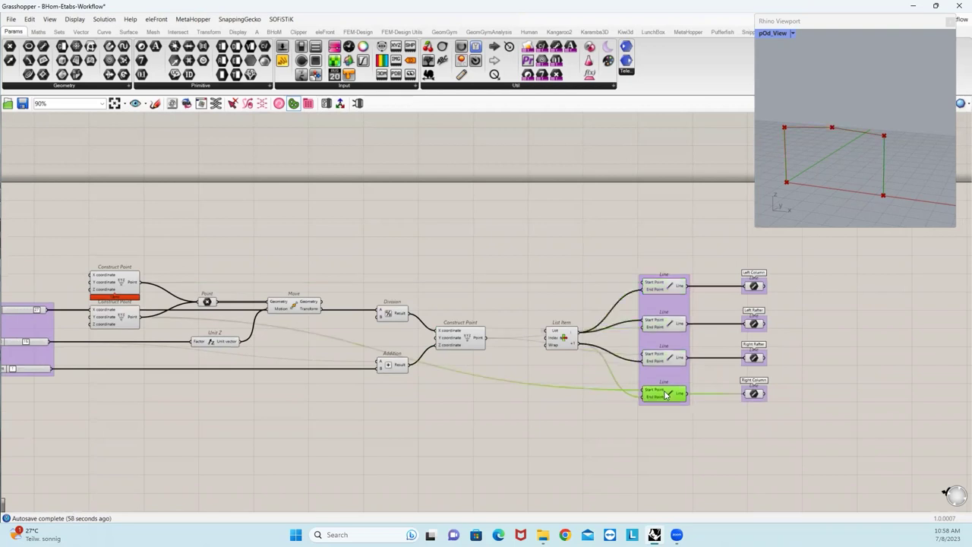
right_drag(758, 370, 694, 374)
drag(634, 234, 731, 458)
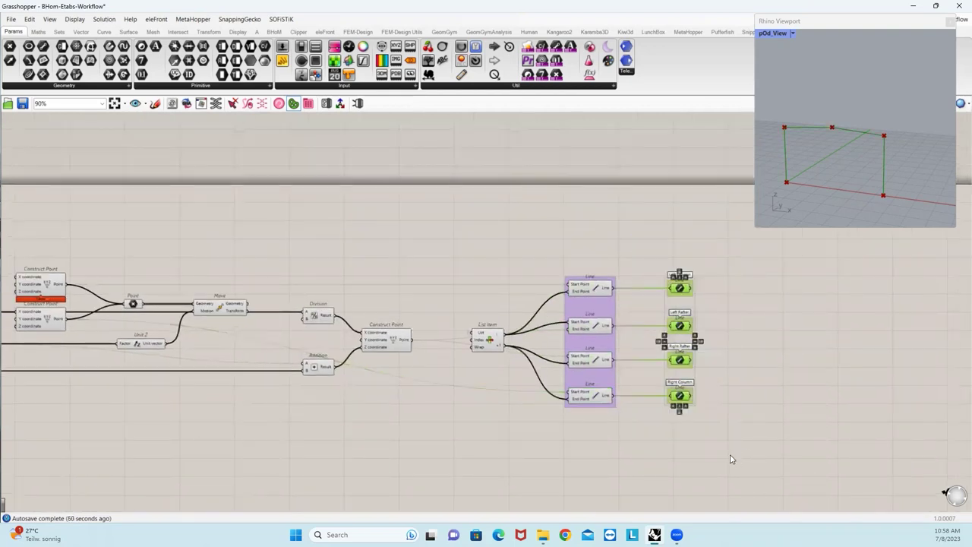
click(733, 363)
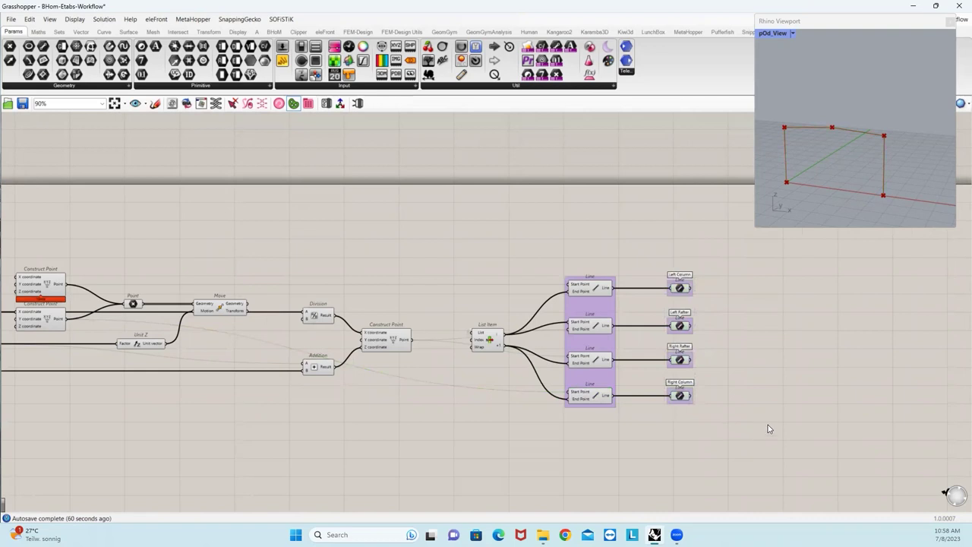
right_drag(778, 440, 728, 371)
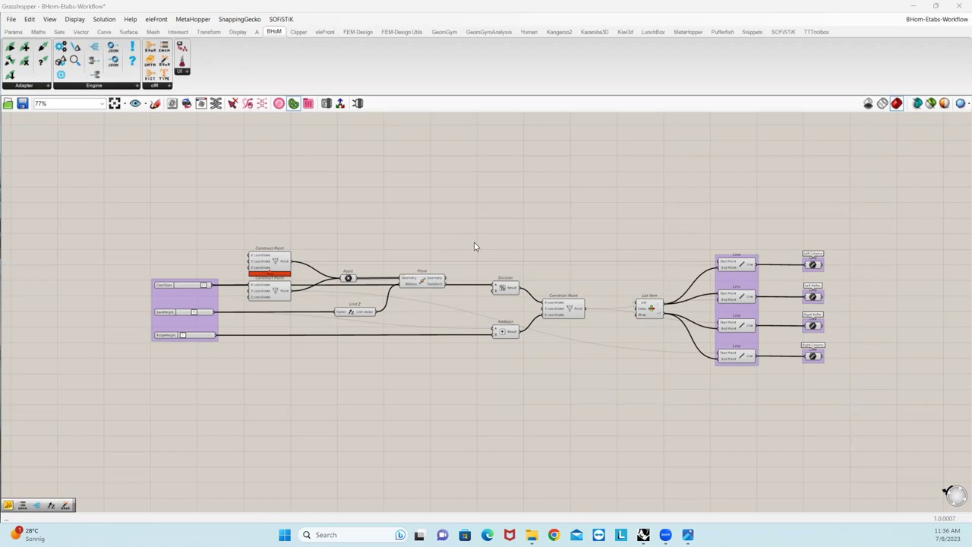
Place a BHoM CreateAdapter component on the empty canvas above the frame definition.
click(258, 195)
right_click(373, 228)
right_drag(97, 140, 186, 204)
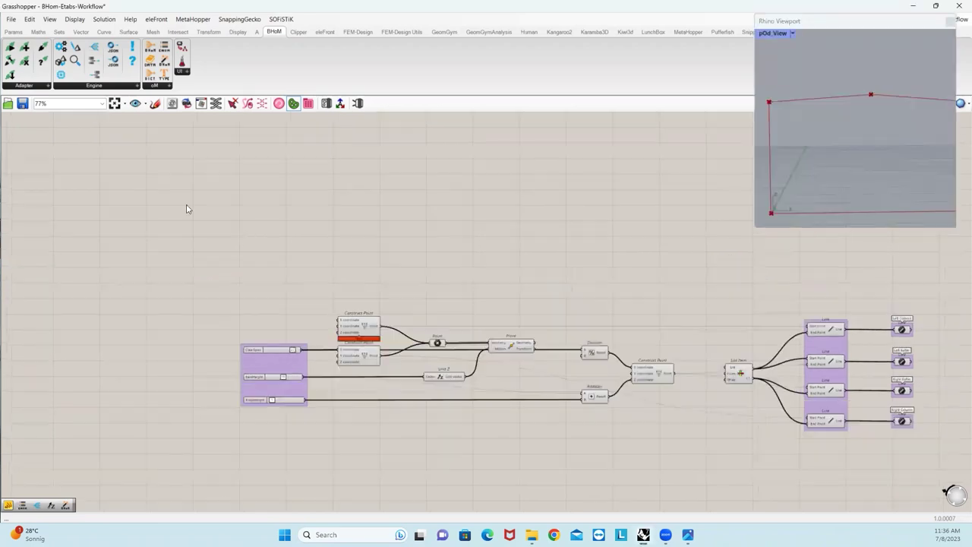
click(43, 86)
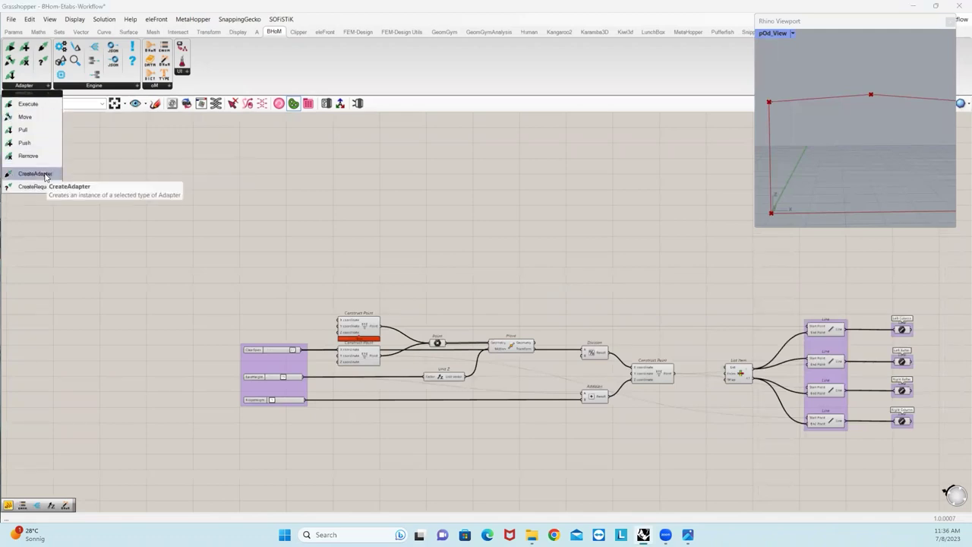
drag(32, 174, 206, 185)
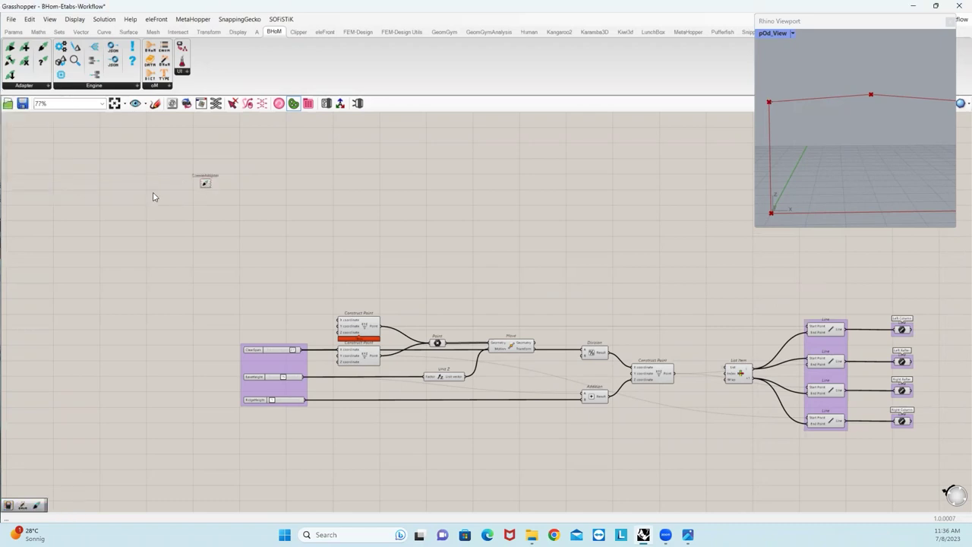
right_drag(213, 210, 240, 225)
scroll(311, 253, up, 4)
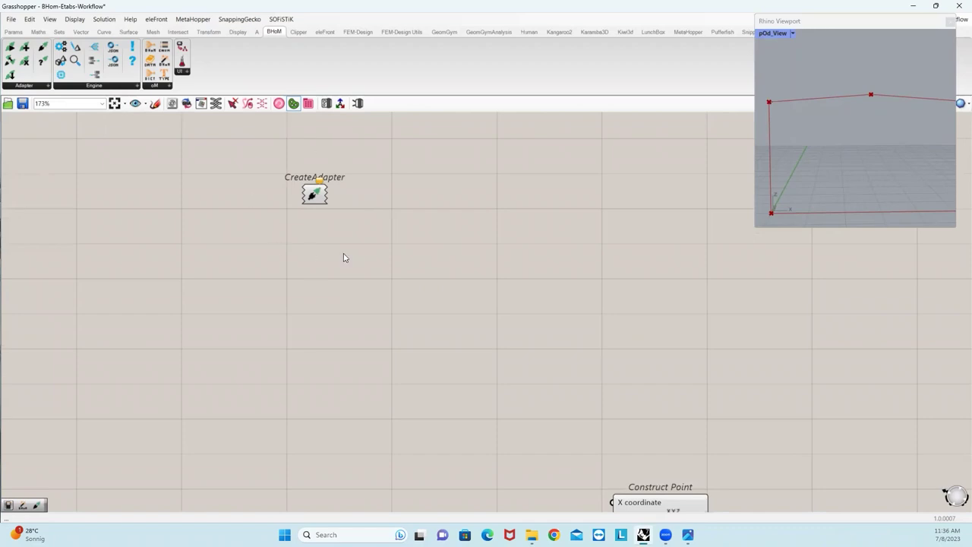
Configure the CreateAdapter component as the ETABS17Adapter with filePath, etabsSetting and active inputs, and reposition it on the canvas.
right_click(315, 196)
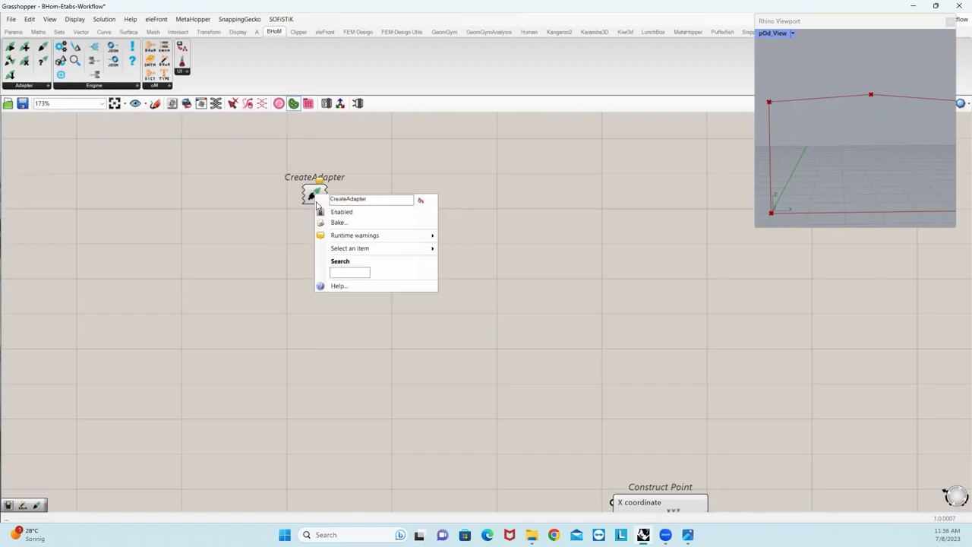
mouse_move(340, 251)
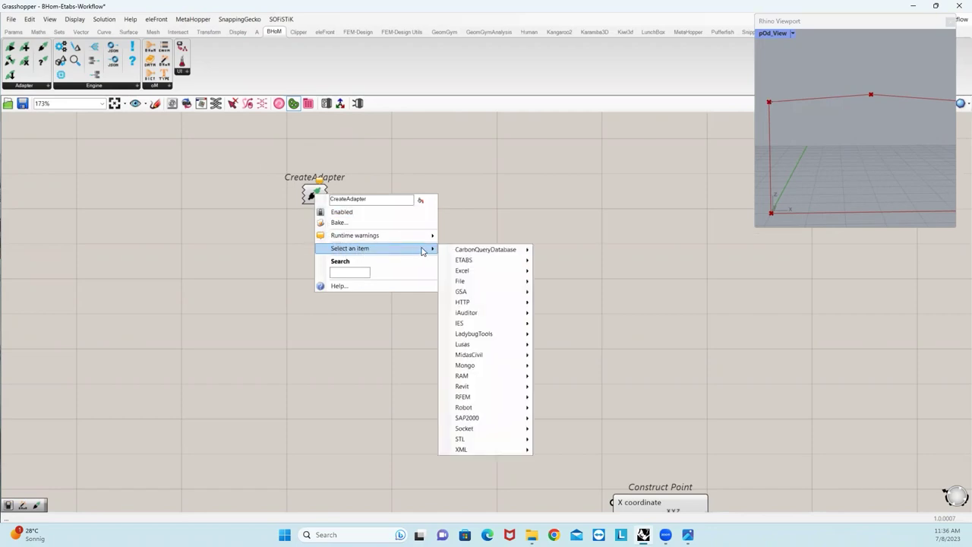
mouse_move(463, 261)
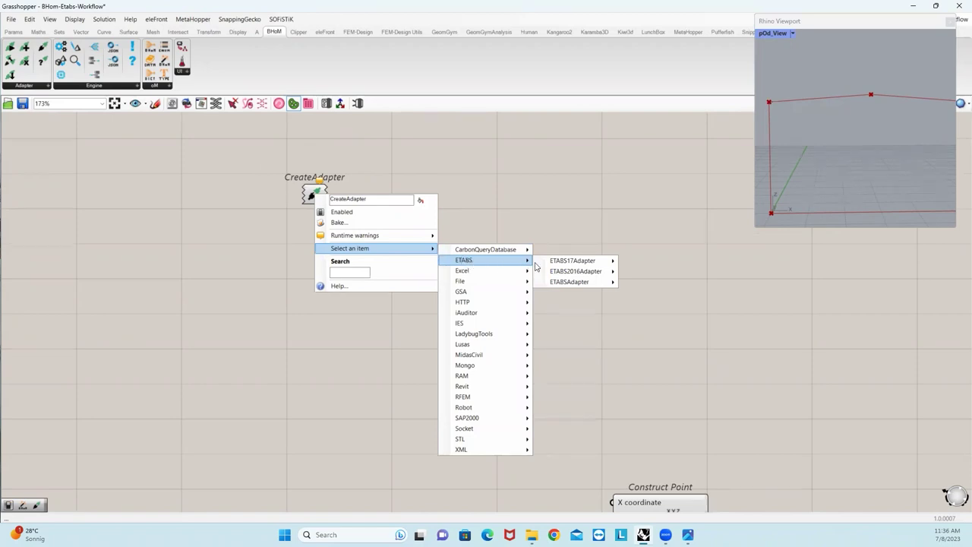
mouse_move(567, 263)
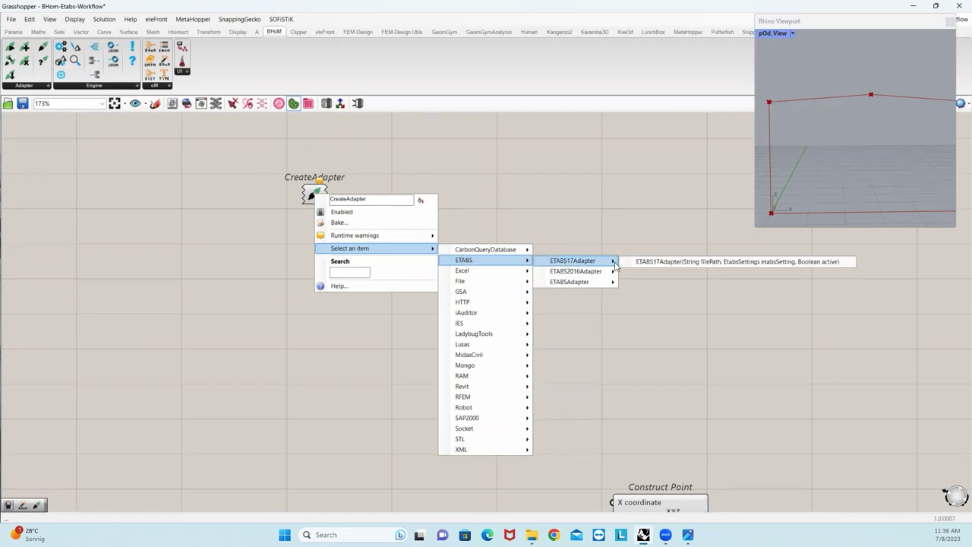
click(646, 262)
right_drag(458, 246, 578, 255)
drag(387, 142, 341, 167)
drag(432, 208, 474, 270)
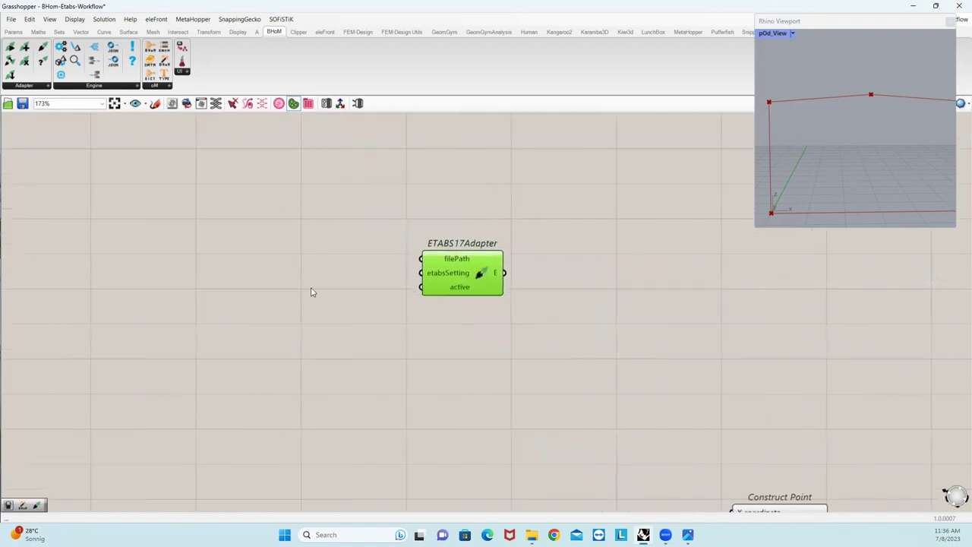
right_drag(310, 290, 387, 289)
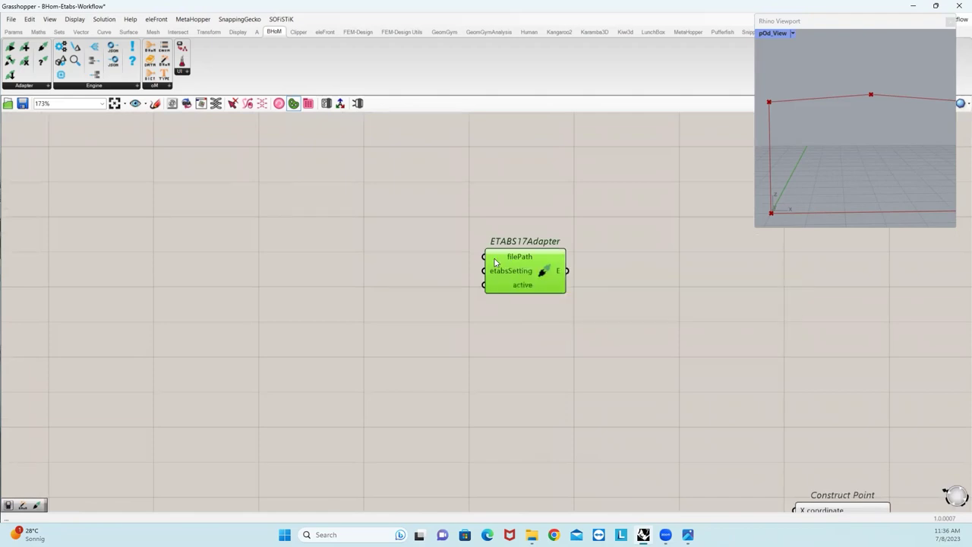
click(521, 303)
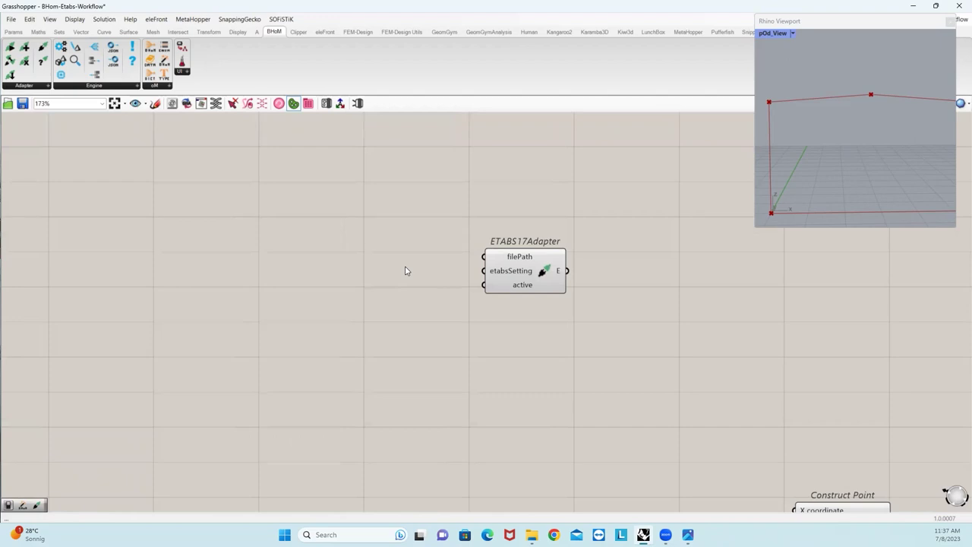
click(14, 32)
drag(282, 60, 308, 201)
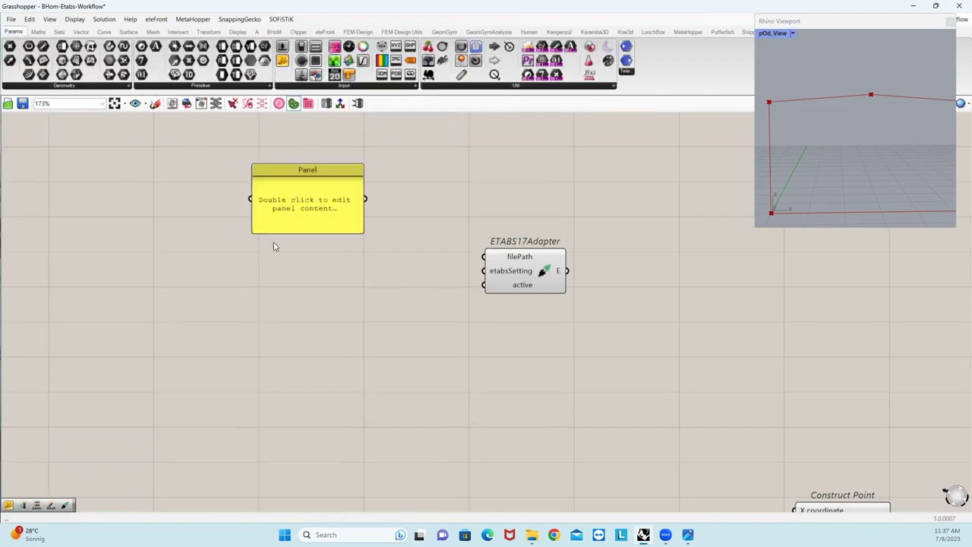
drag(367, 200, 192, 291)
key(Escape)
key(Delete)
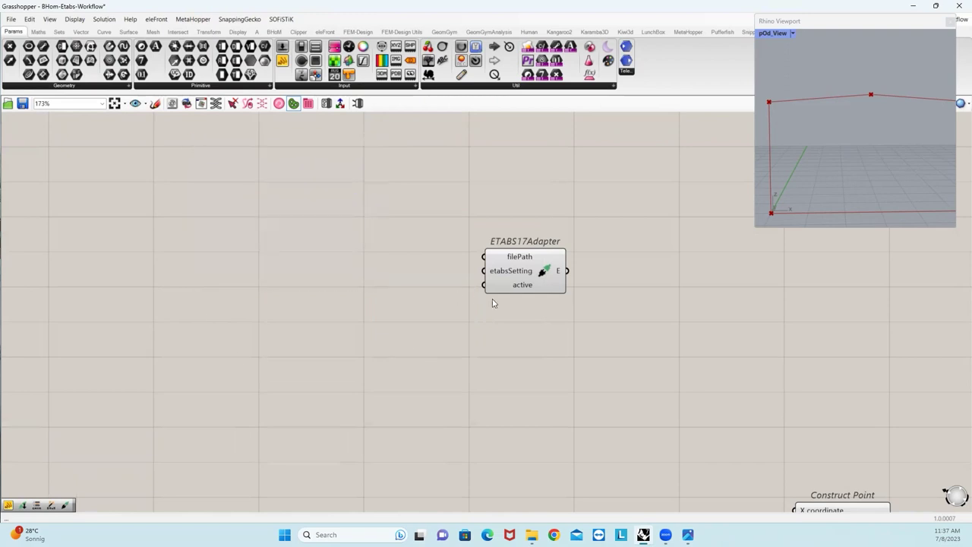
Shift the ETABS17Adapter aside and add an EtabsSettings component connected to its etabsSetting input.
drag(520, 283, 556, 277)
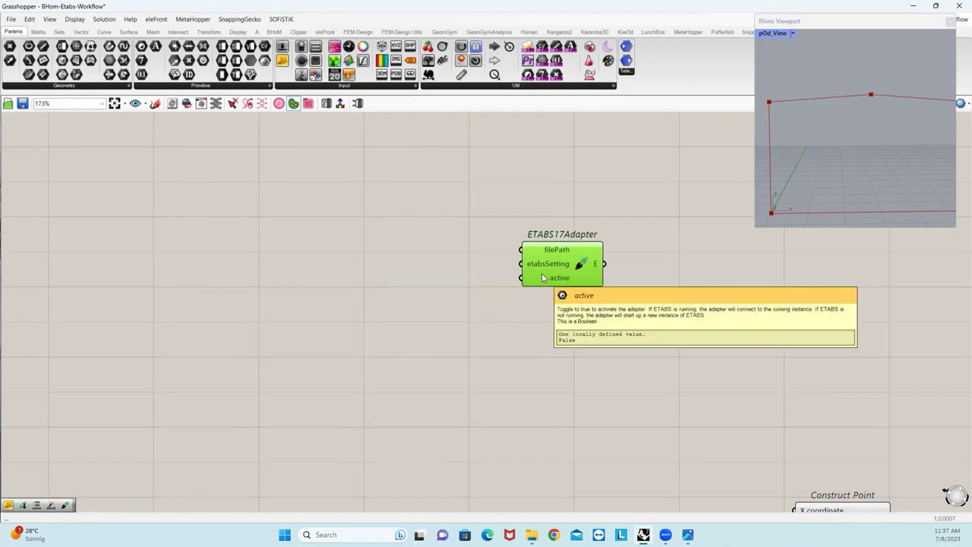
drag(514, 263, 493, 253)
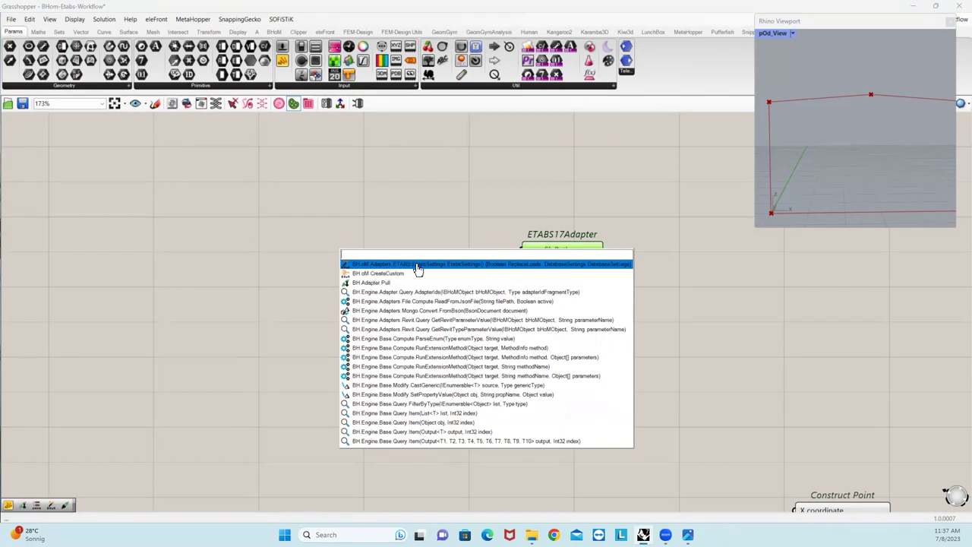
click(442, 266)
click(441, 267)
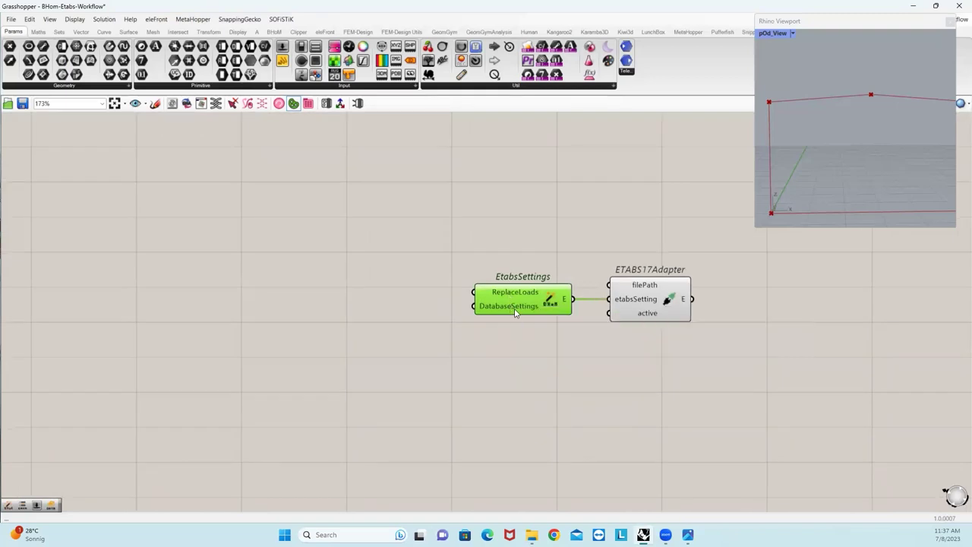
drag(474, 294, 429, 268)
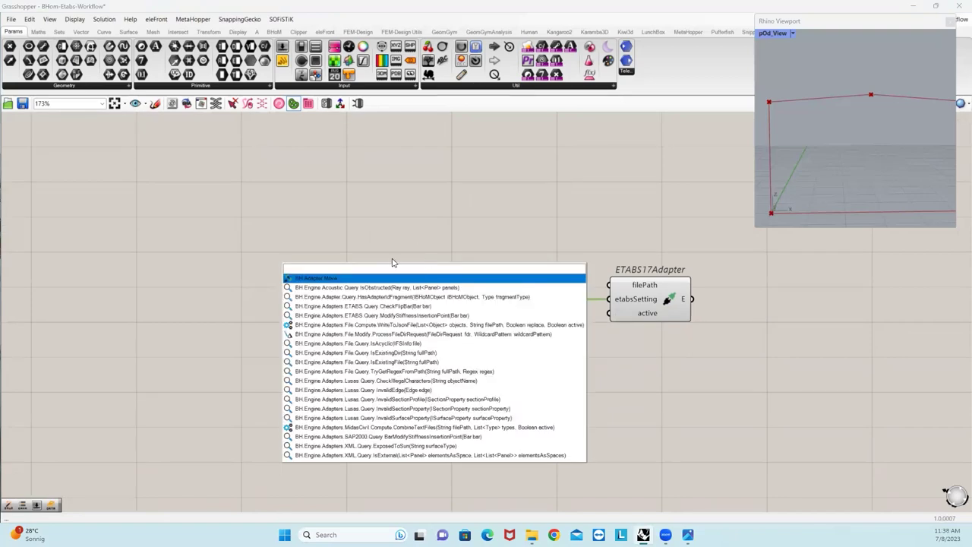
click(385, 206)
scroll(479, 295, up, 2)
scroll(478, 295, up, 1)
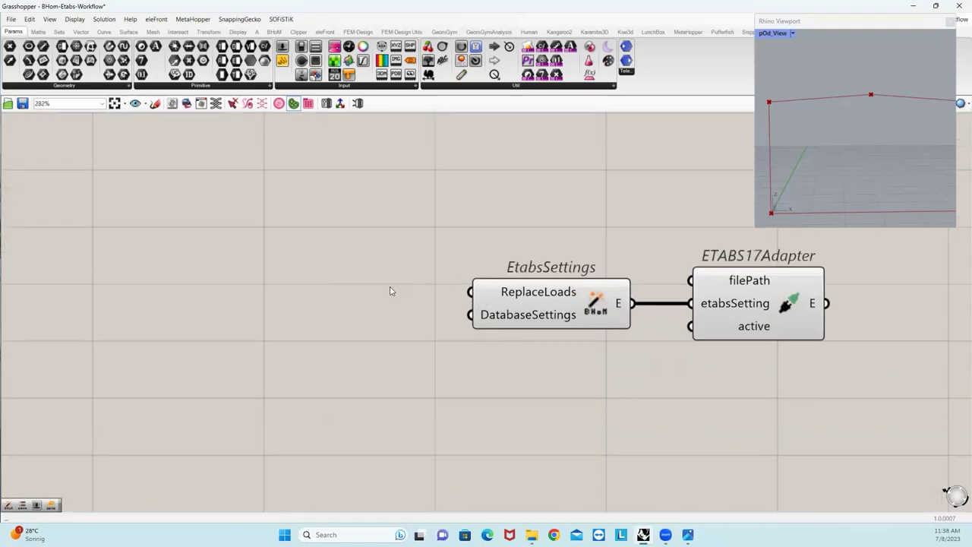
right_click(427, 307)
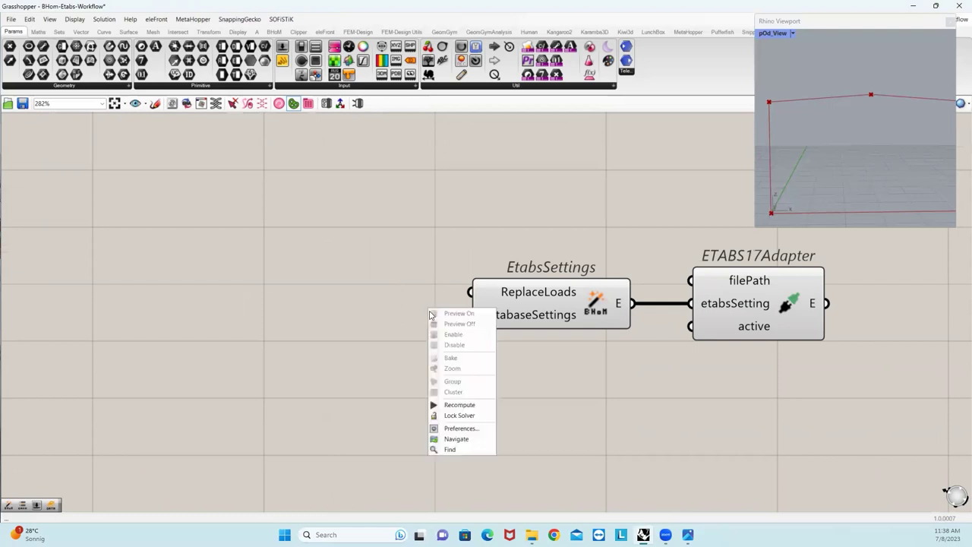
click(393, 274)
Add a DatabaseSettings component connected to the DatabaseSettings input of EtabsSettings and align it in front of that component.
right_drag(480, 333, 536, 321)
drag(525, 303, 456, 266)
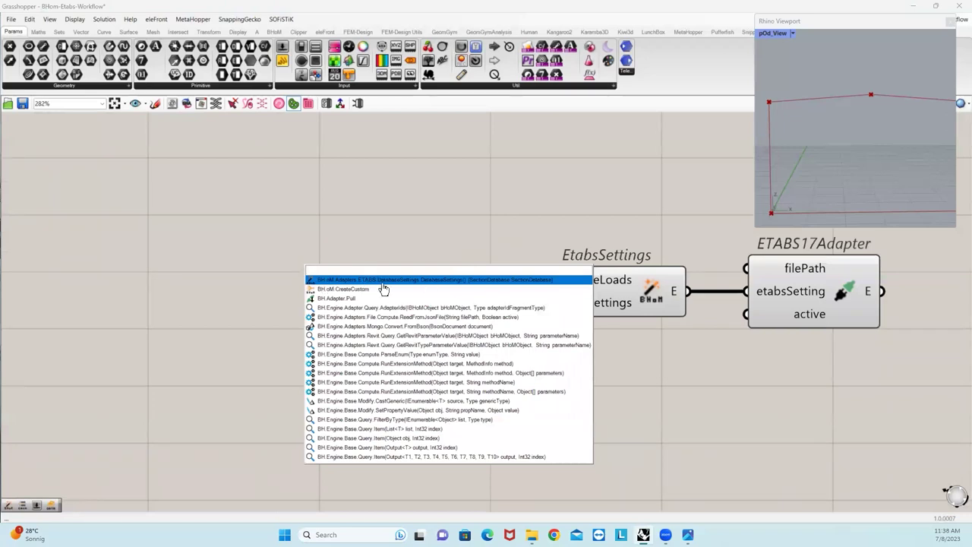
click(412, 281)
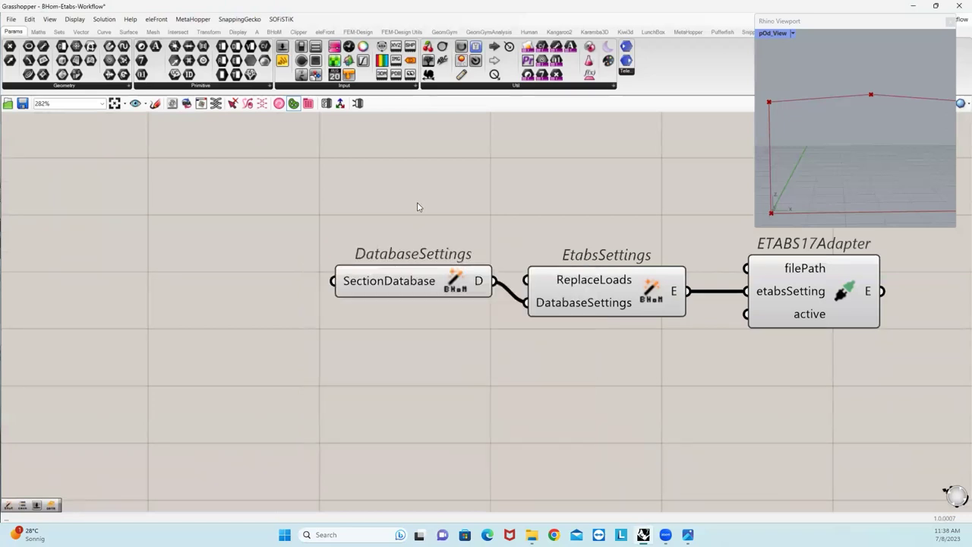
right_drag(427, 222, 595, 234)
click(600, 295)
drag(596, 312, 582, 334)
scroll(574, 356, down, 4)
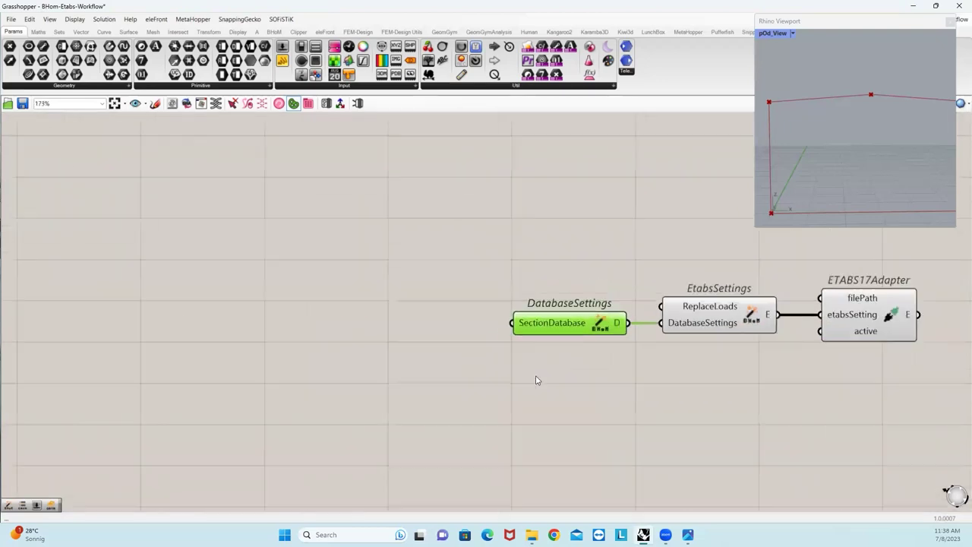
Connect a SectionDatabase list to the SectionDatabase input of DatabaseSettings, align it with that component, and keep its option at None.
scroll(588, 338, up, 4)
drag(597, 295, 502, 254)
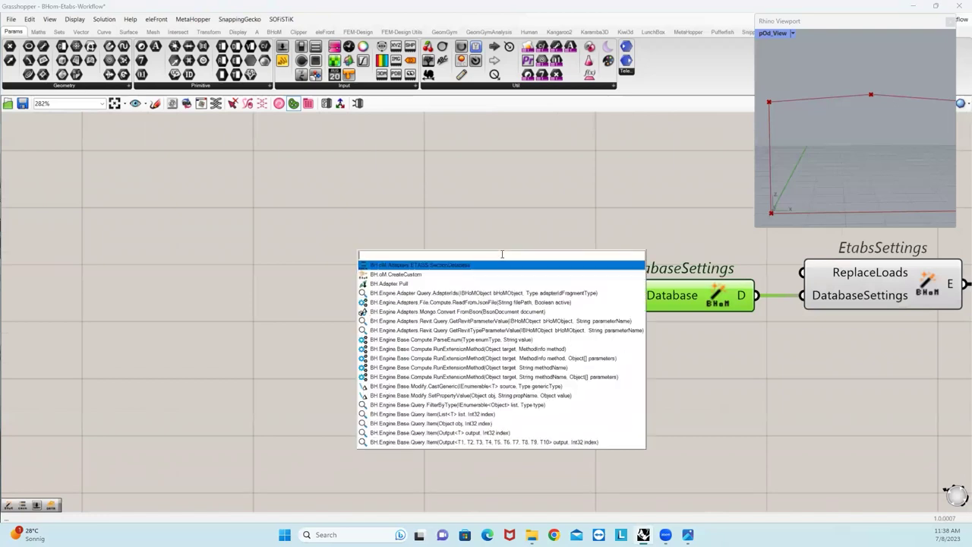
click(445, 267)
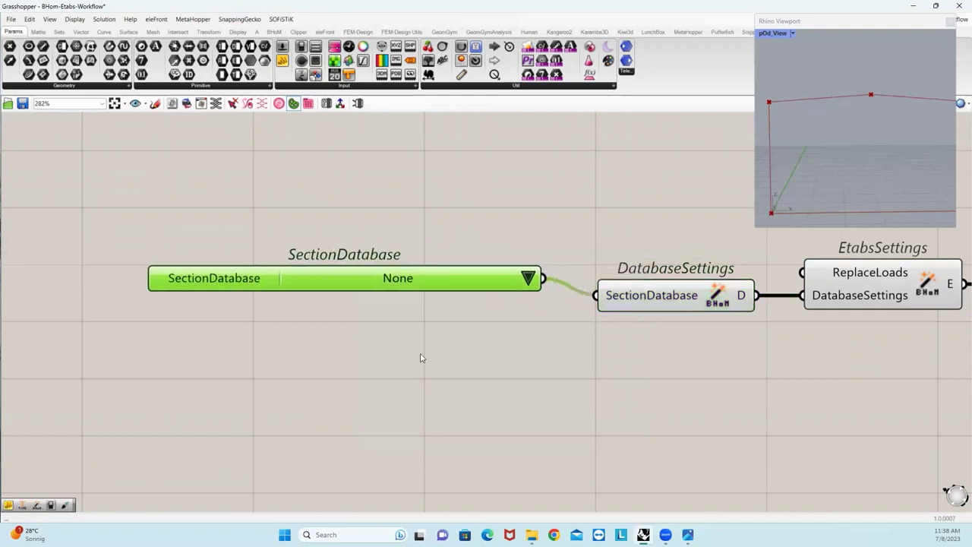
scroll(760, 345, down, 4)
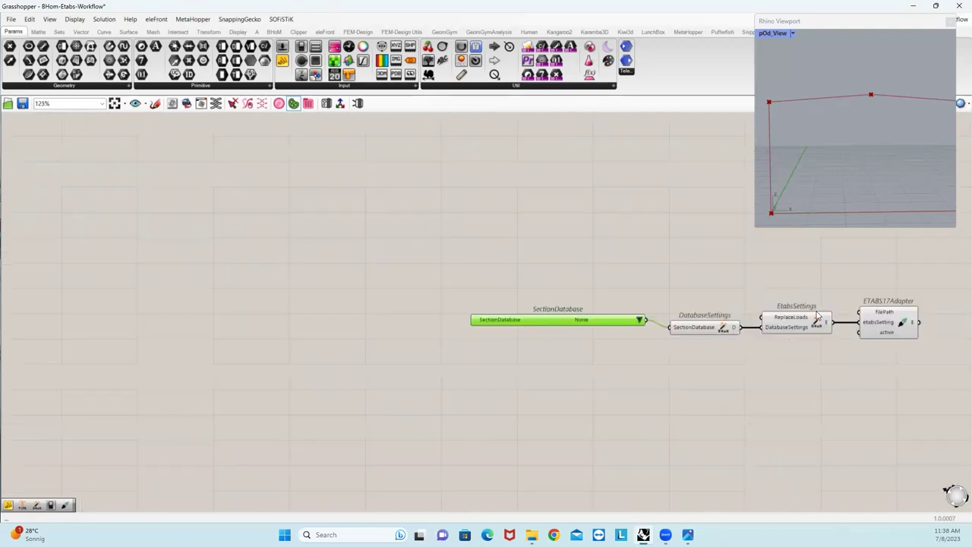
drag(507, 322, 486, 328)
click(616, 327)
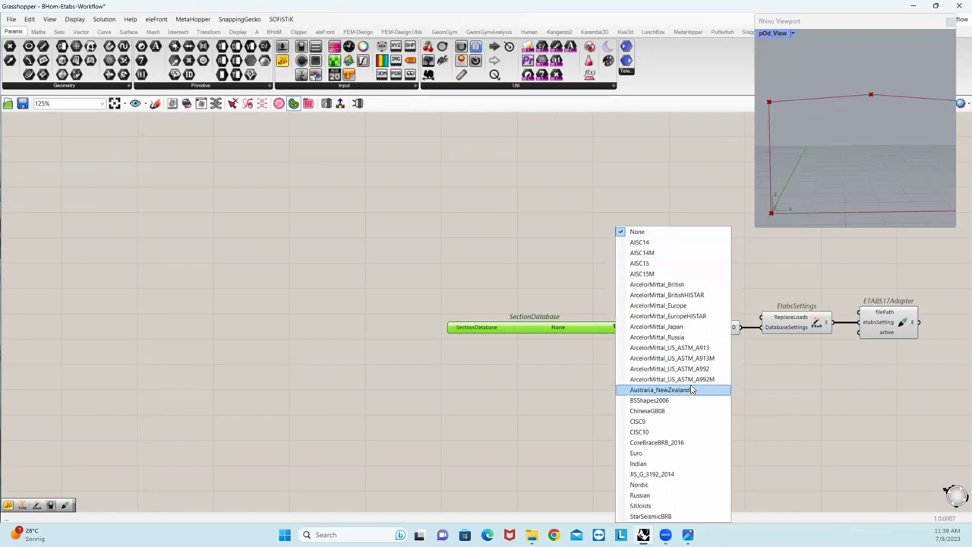
click(669, 233)
Move the ETABS17Adapter component slightly lower and farther from EtabsSettings on the canvas.
right_drag(671, 280, 505, 278)
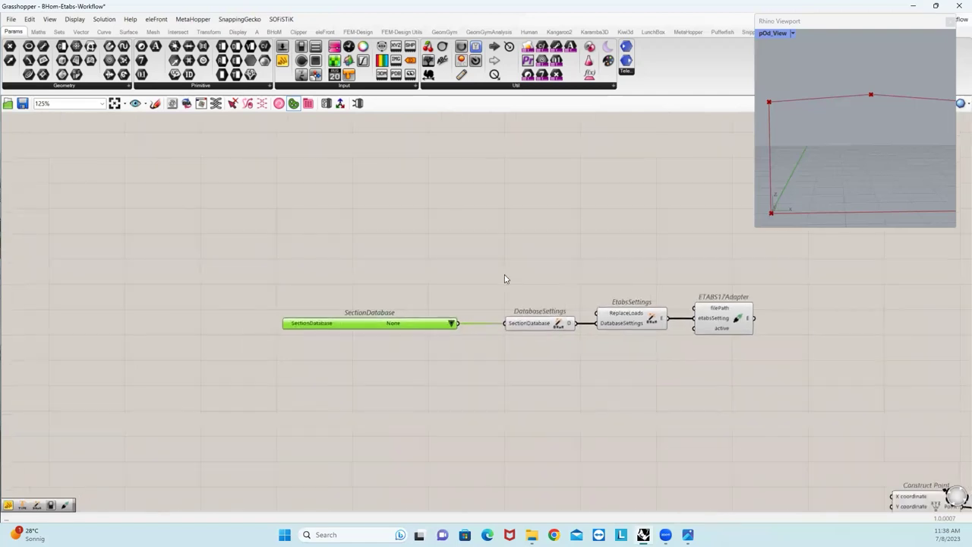
right_drag(689, 397, 584, 351)
click(649, 284)
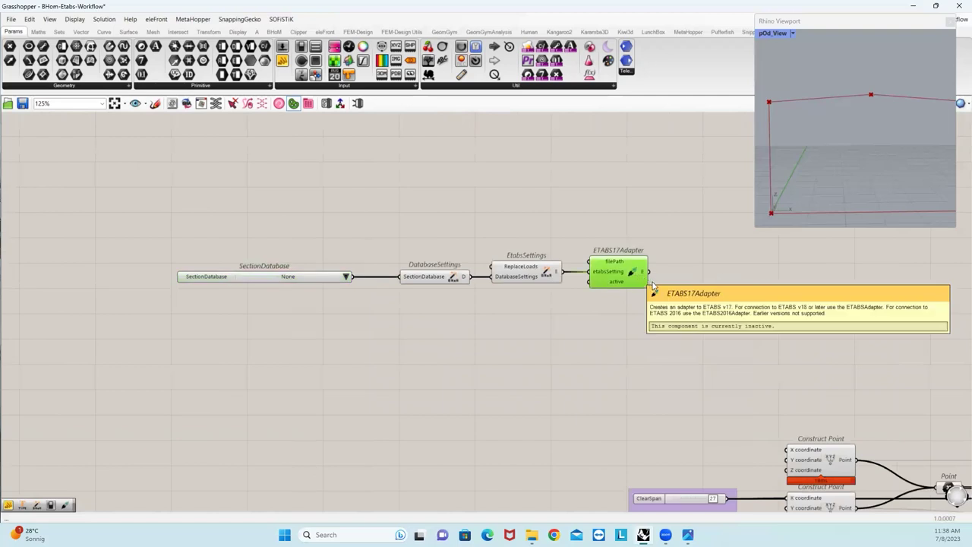
drag(650, 285, 654, 293)
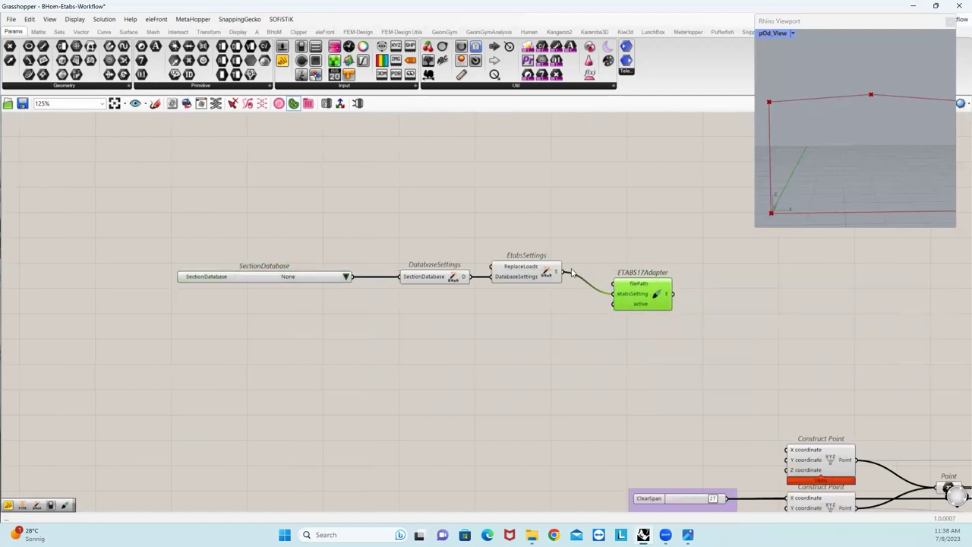
Add a Boolean Toggle below EtabsSettings, connect it to the active input of ETABS17Adapter, and straighten its wire.
drag(314, 60, 504, 313)
scroll(551, 309, down, 1)
scroll(552, 310, up, 3)
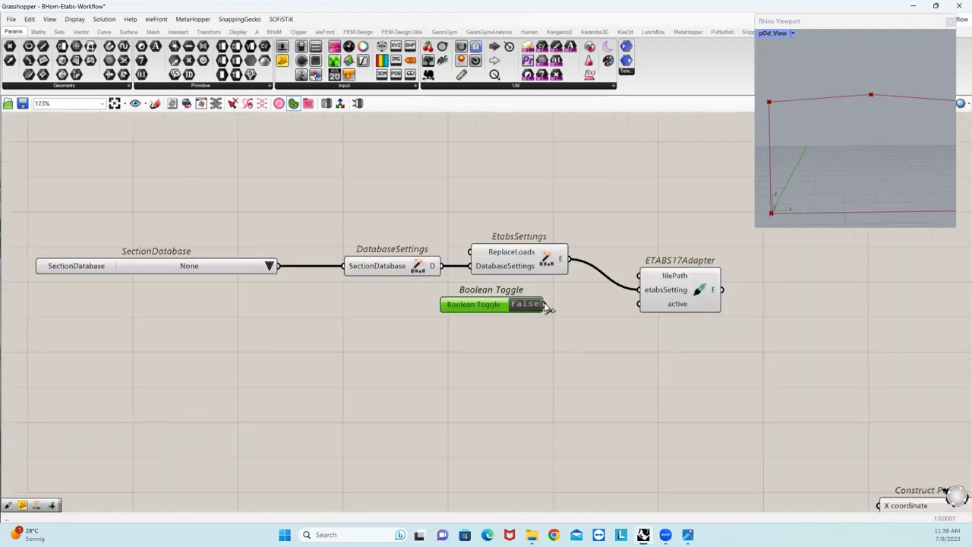
drag(545, 305, 638, 304)
drag(499, 304, 490, 304)
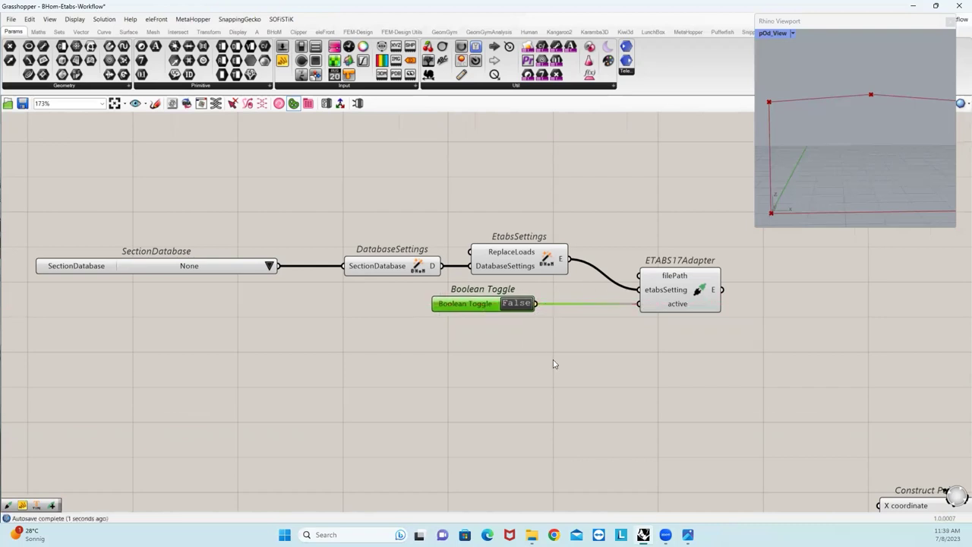
Set the Boolean Toggle to True to launch ETABS through the adapter, and maximize the ETABS window.
right_drag(622, 345, 523, 368)
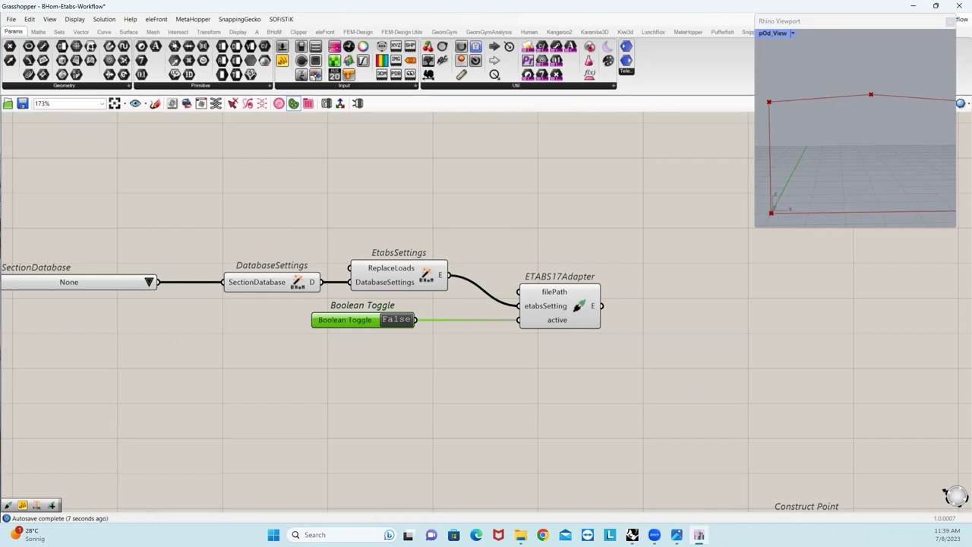
double_click(396, 319)
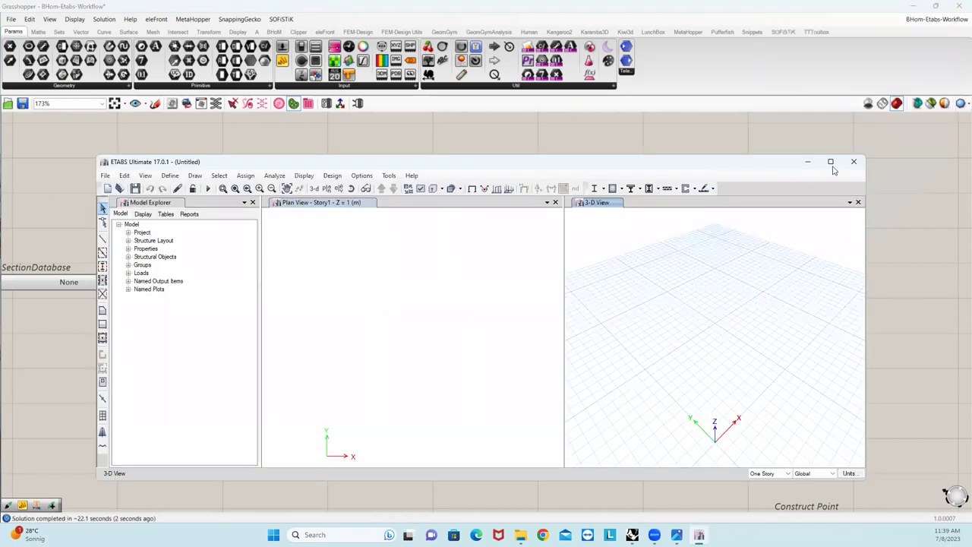
click(831, 162)
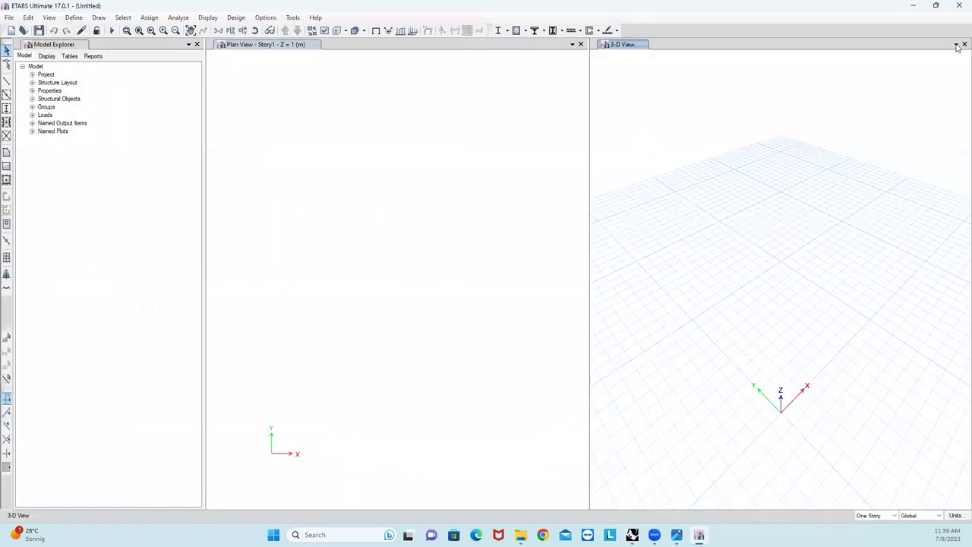
Close the 3-D view in ETABS and switch the remaining plan window to Elevation View 1.
click(964, 44)
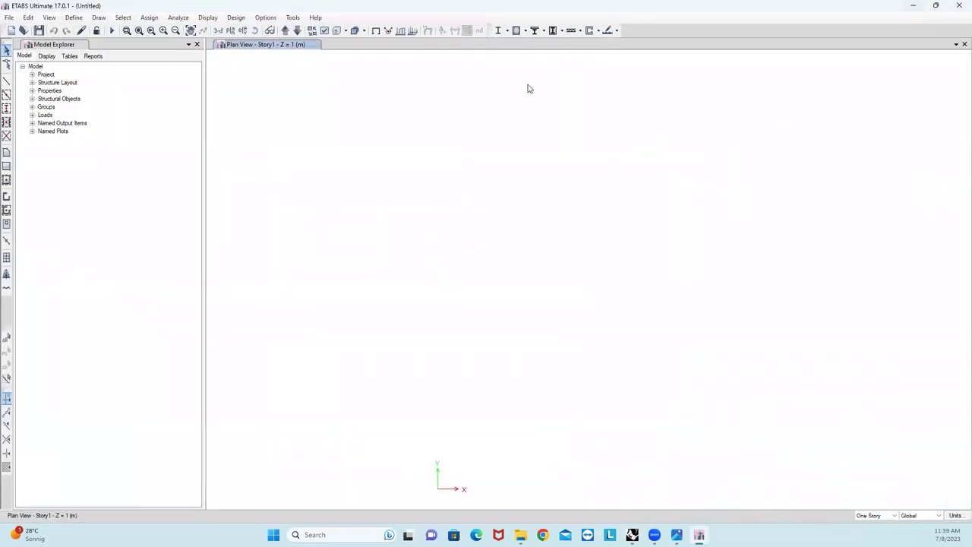
click(242, 30)
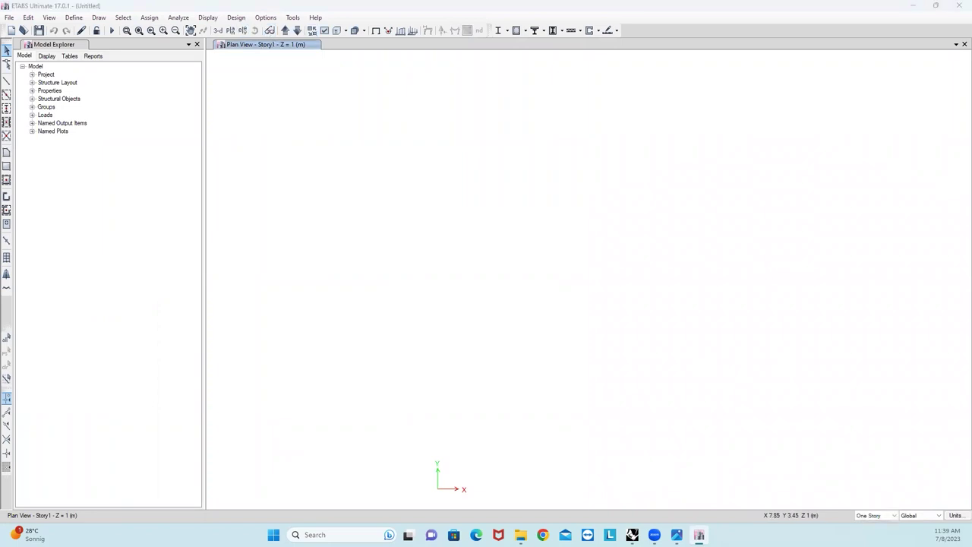
key(Return)
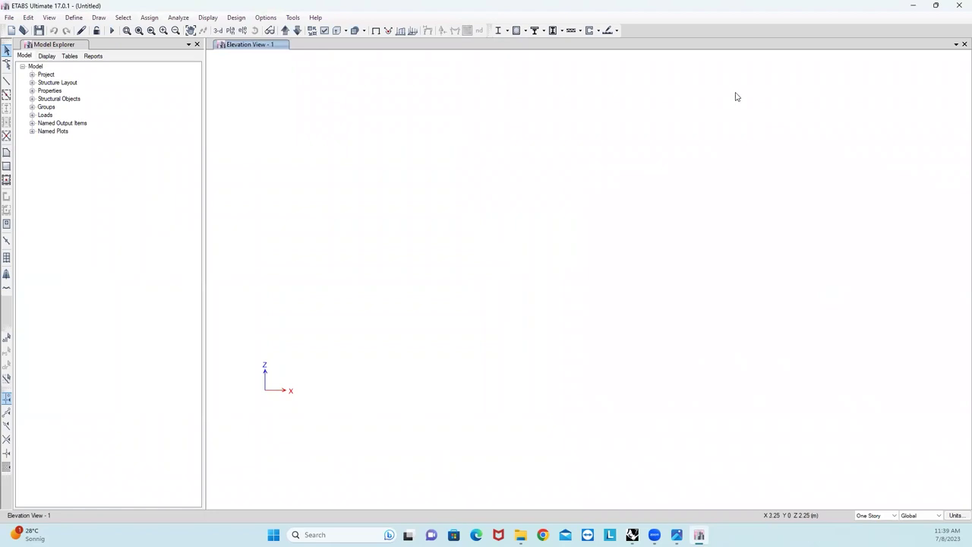
Return to Grasshopper and group the SectionDatabase, DatabaseSettings, EtabsSettings, Boolean Toggle and ETABS17Adapter components.
click(912, 6)
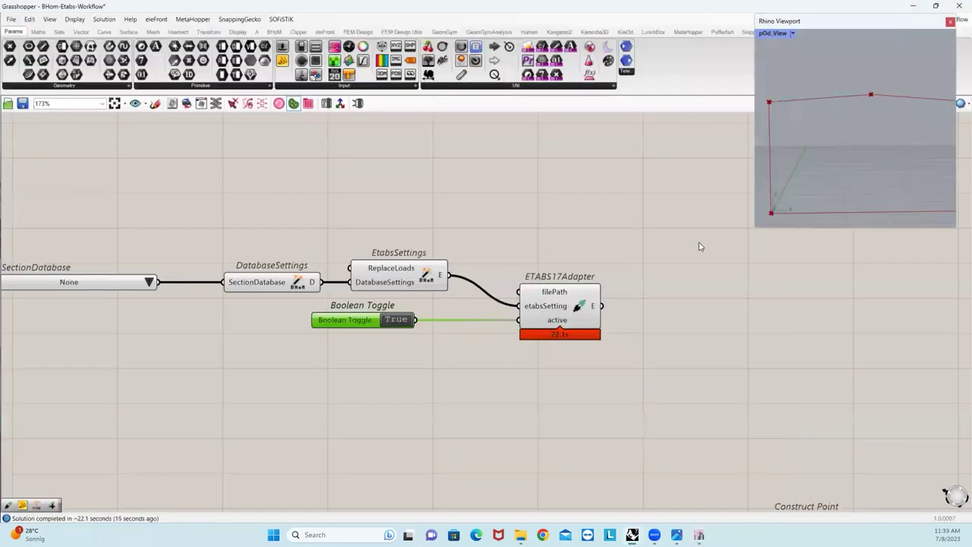
scroll(692, 258, up, 1)
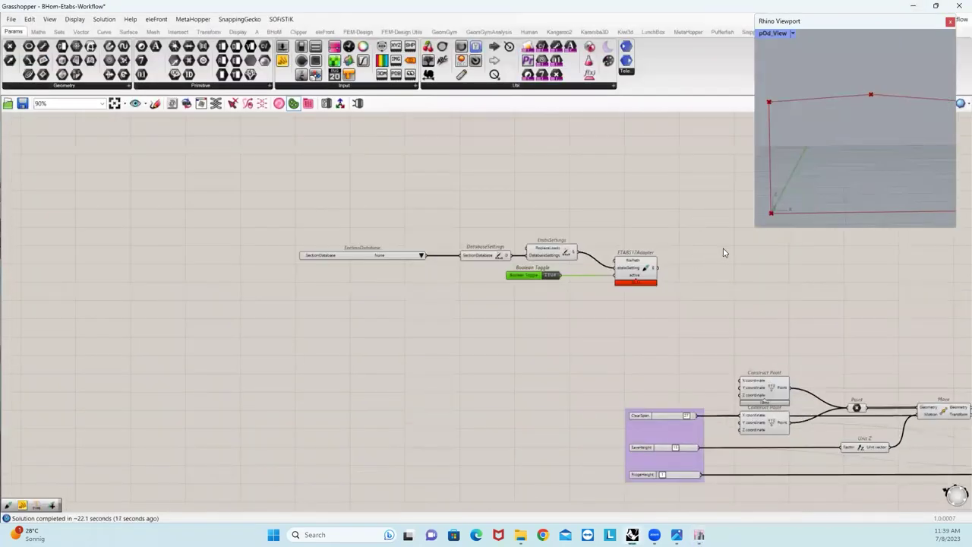
scroll(620, 262, up, 1)
right_drag(629, 228, 569, 232)
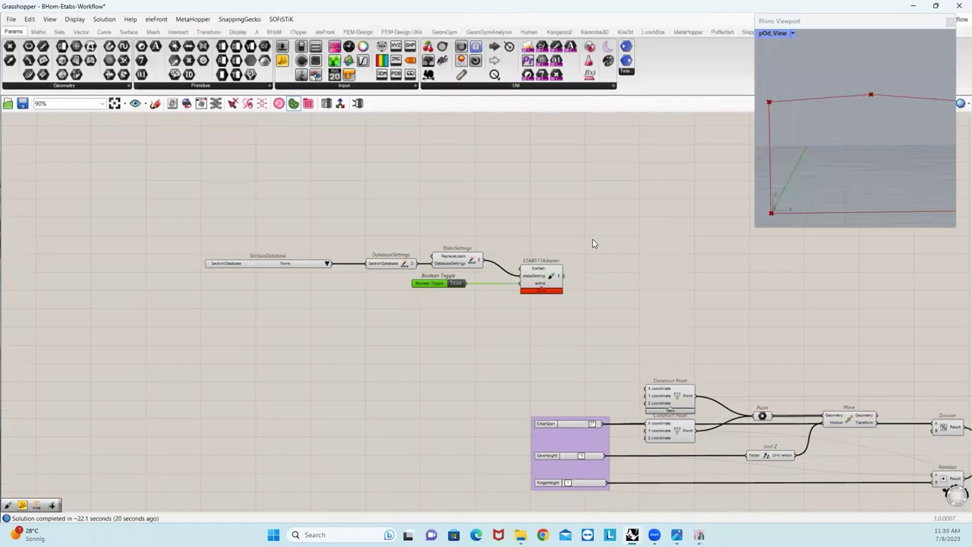
scroll(593, 273, up, 3)
scroll(596, 266, down, 5)
scroll(350, 242, up, 2)
scroll(350, 243, up, 1)
drag(252, 227, 773, 379)
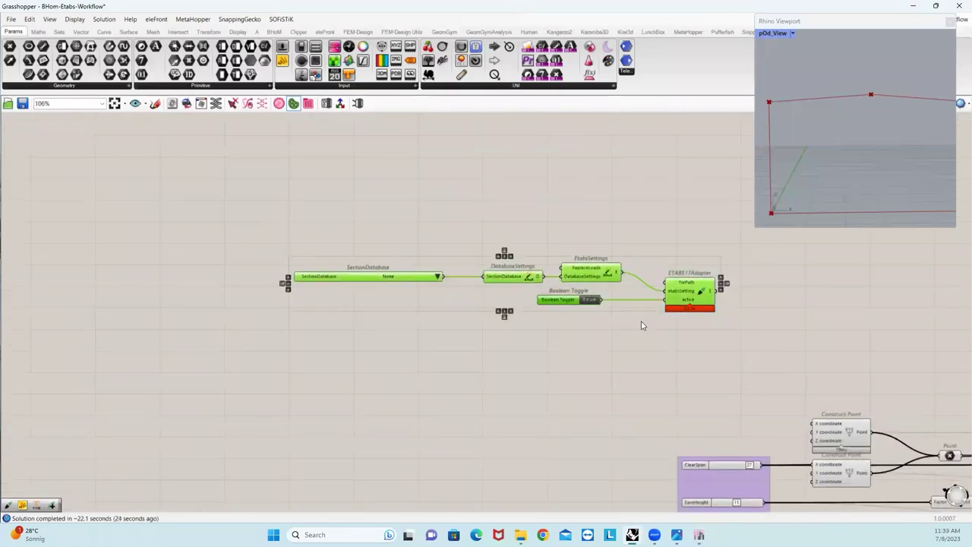
right_click(633, 312)
click(656, 382)
Place a BHoM CreateObject component on the empty canvas below the grouped ETABS17Adapter.
right_drag(711, 336, 627, 321)
right_drag(785, 335, 521, 281)
scroll(577, 290, down, 4)
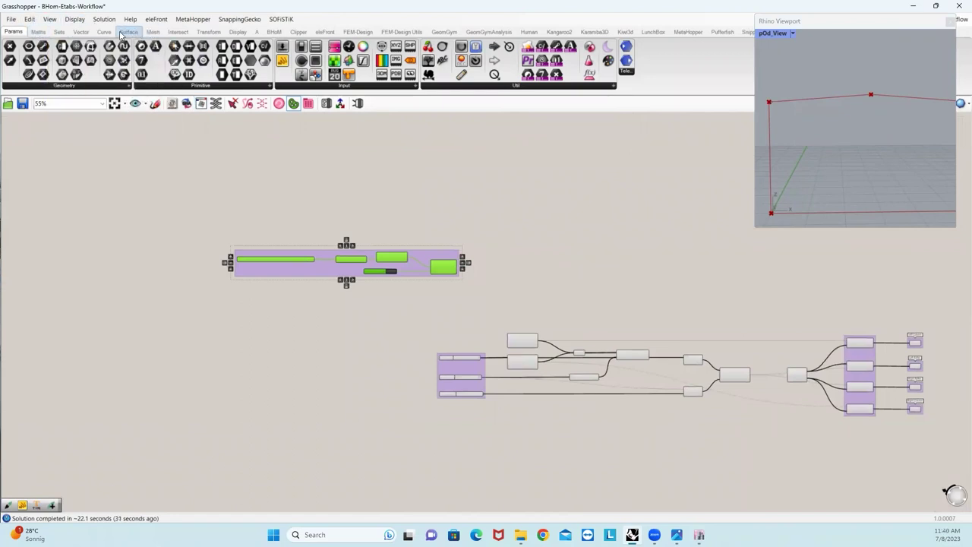
click(273, 31)
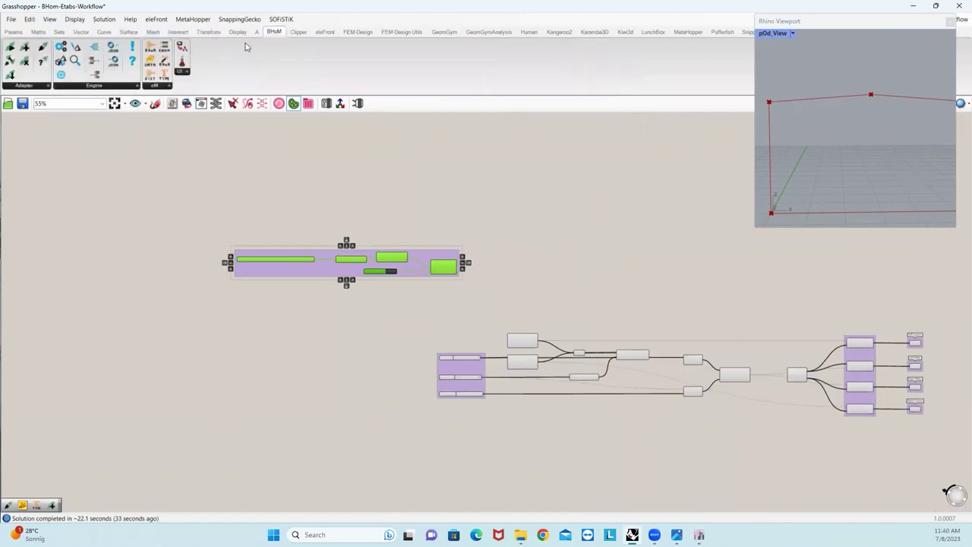
click(161, 87)
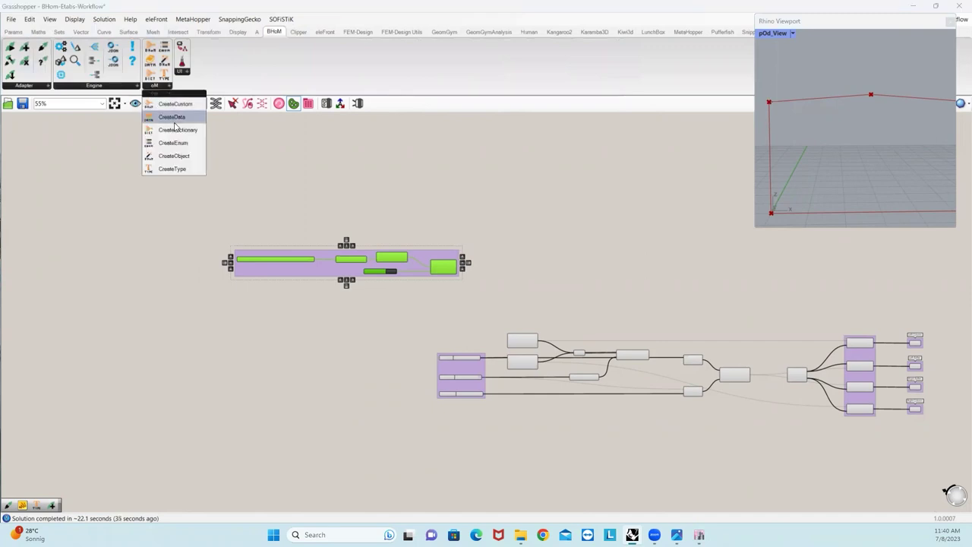
click(320, 157)
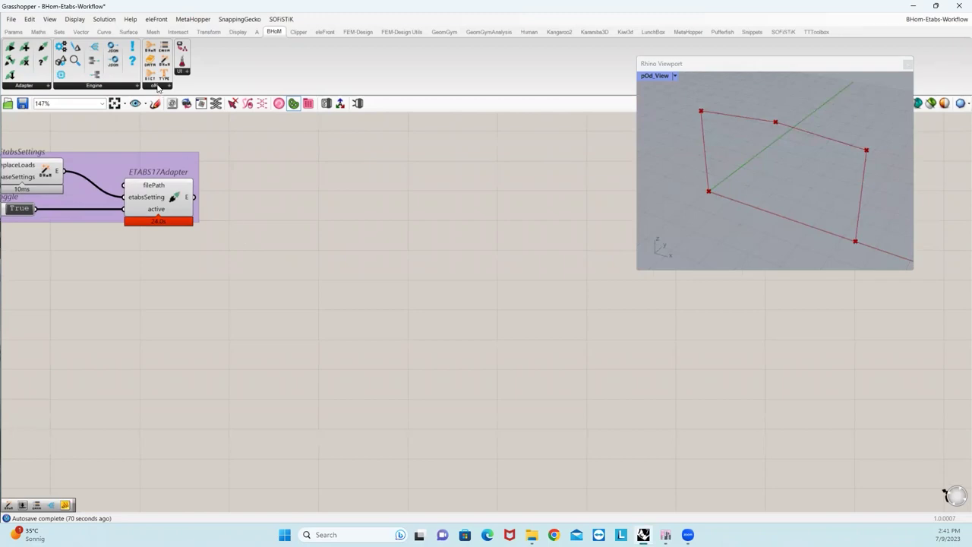
click(161, 88)
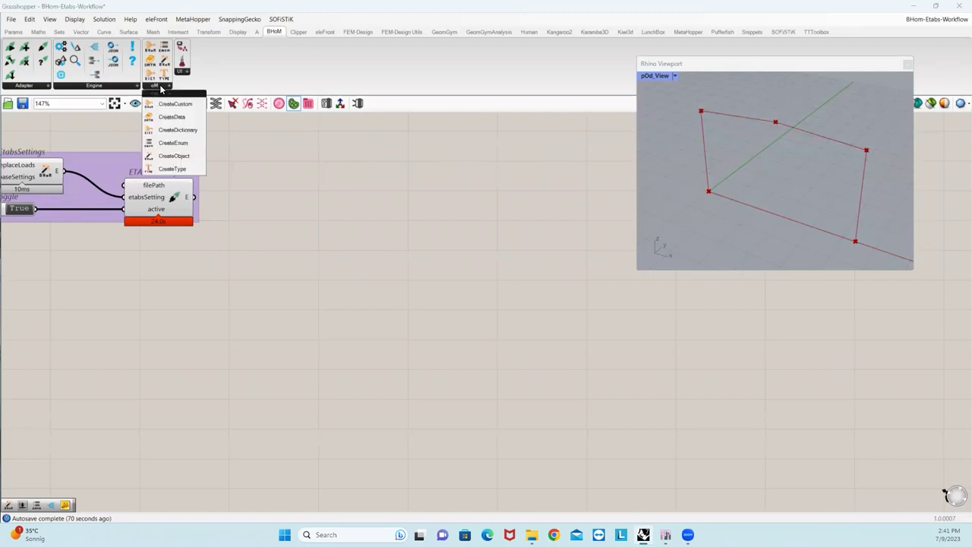
click(175, 155)
click(204, 325)
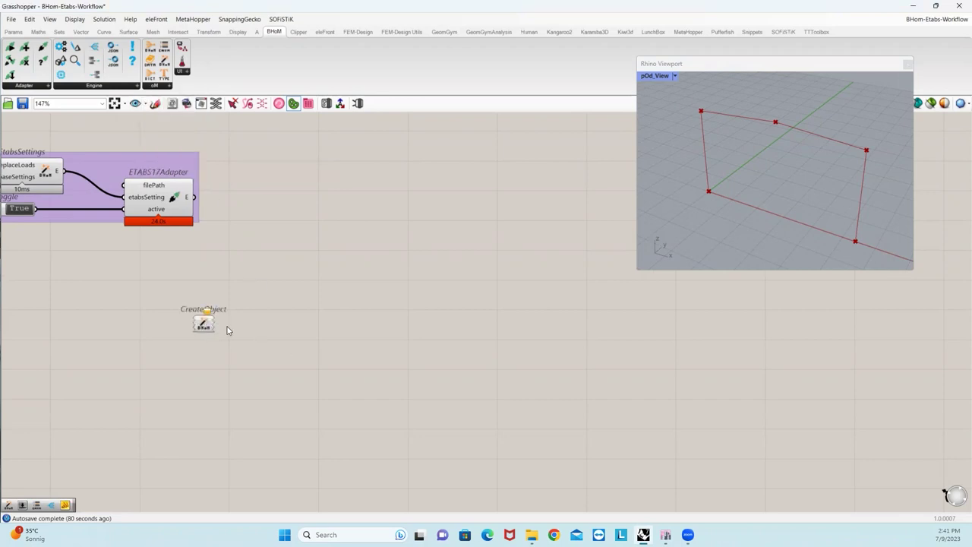
Set the CreateObject component to the Structure Elements Bar method defined by line, section property and orientation angle.
scroll(236, 331, down, 2)
scroll(142, 303, up, 2)
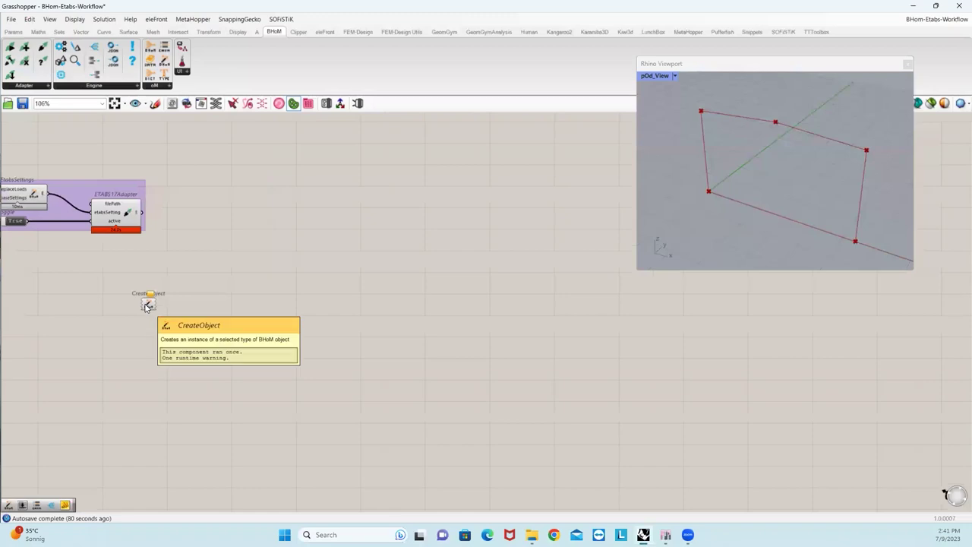
right_click(146, 306)
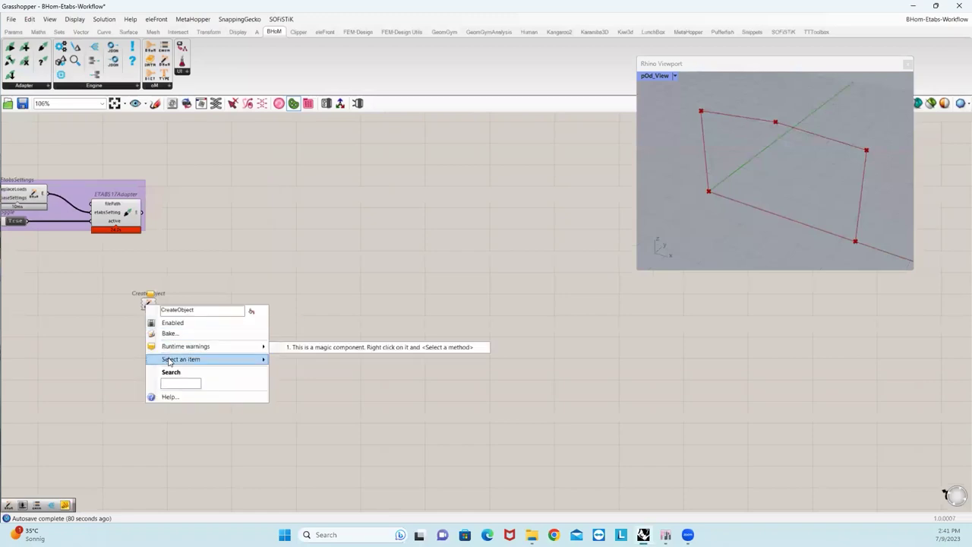
mouse_move(202, 365)
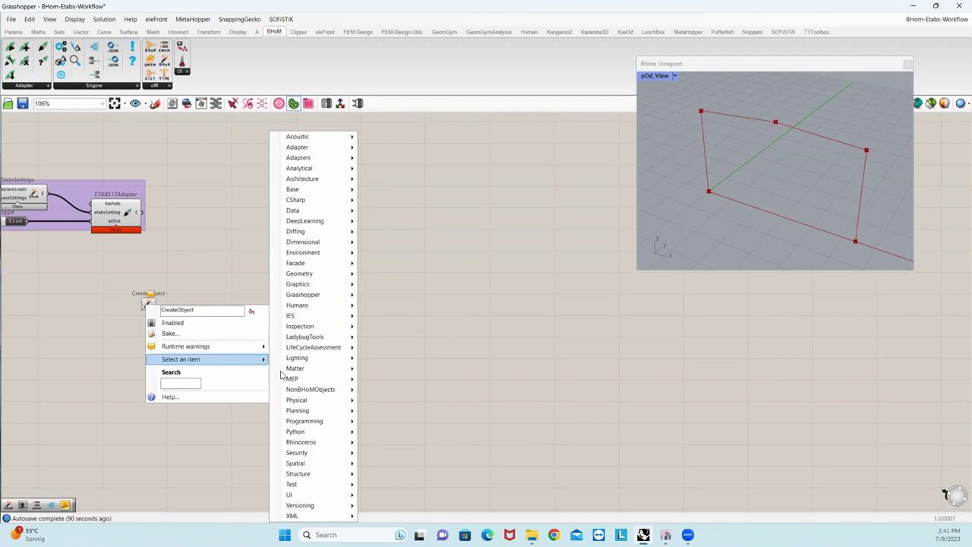
mouse_move(321, 459)
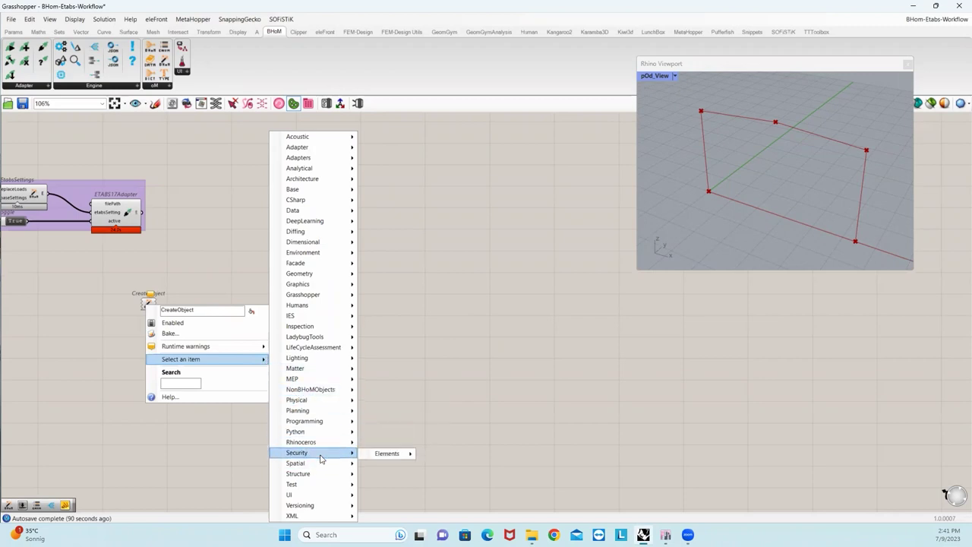
mouse_move(329, 476)
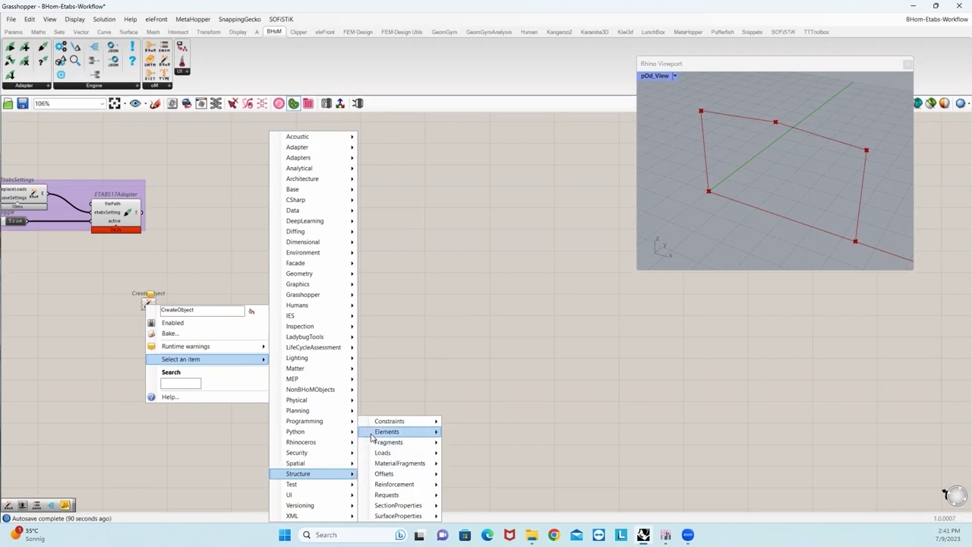
mouse_move(373, 437)
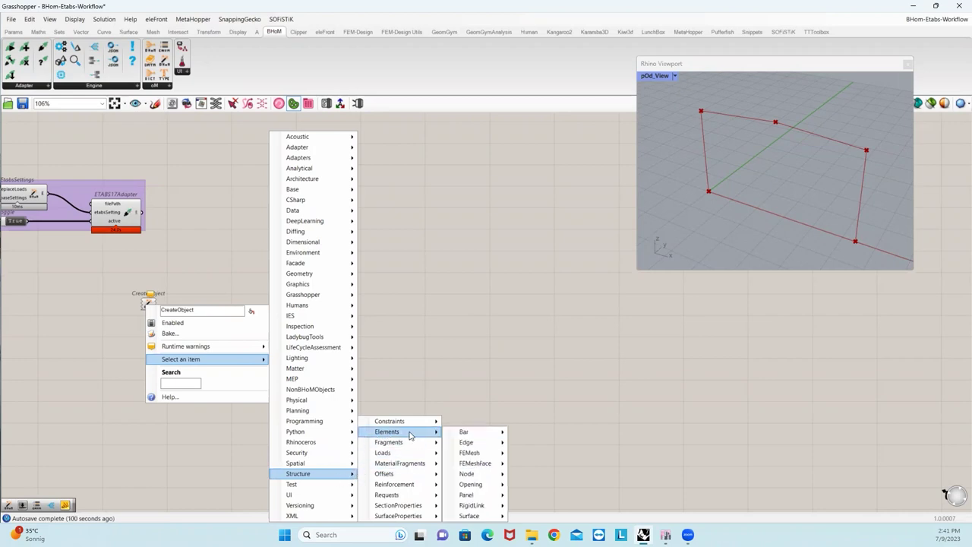
mouse_move(462, 435)
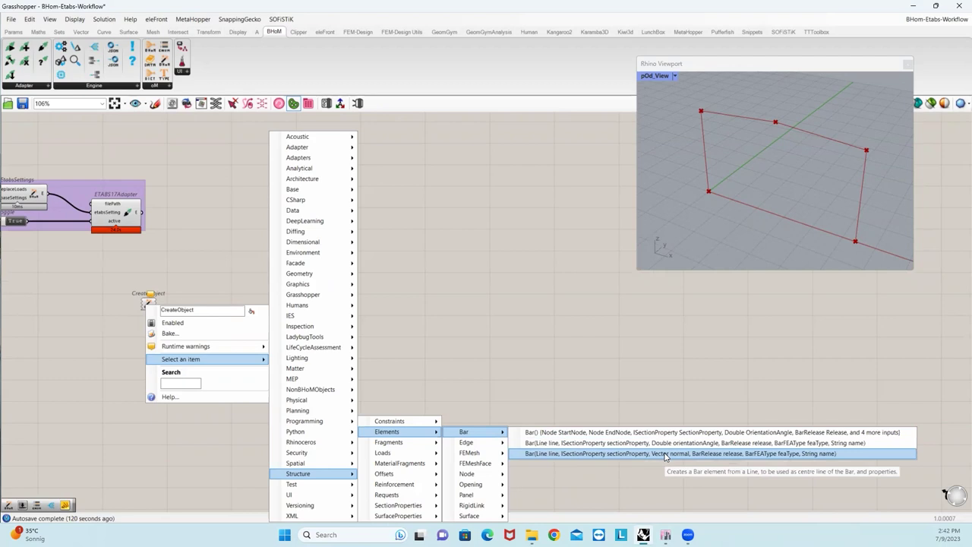
click(570, 448)
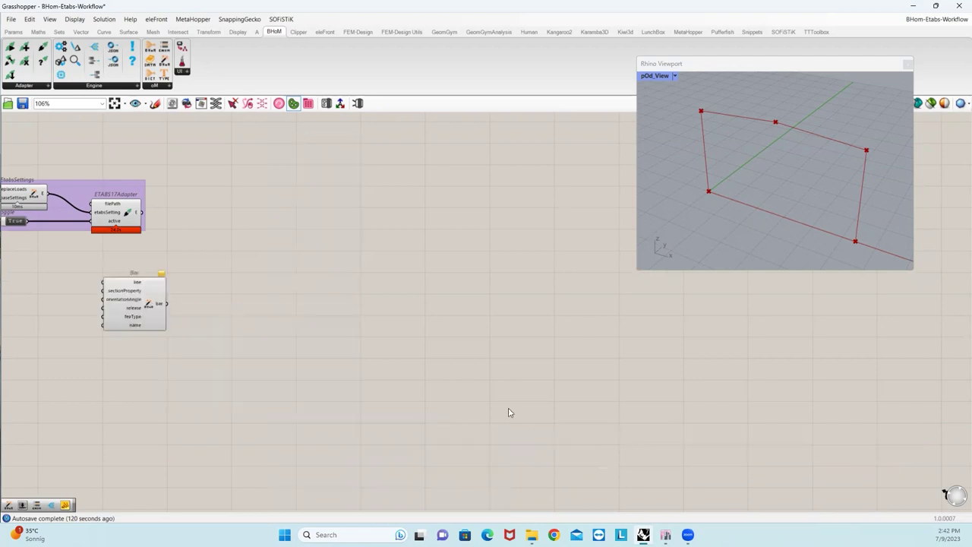
Move the Bar component onto the empty canvas above and beyond the Left Column line parameter.
scroll(510, 390, down, 2)
right_drag(463, 370, 605, 373)
scroll(566, 373, down, 2)
scroll(520, 362, up, 4)
drag(418, 329, 766, 414)
right_drag(693, 413, 455, 316)
scroll(455, 315, down, 3)
scroll(452, 302, up, 4)
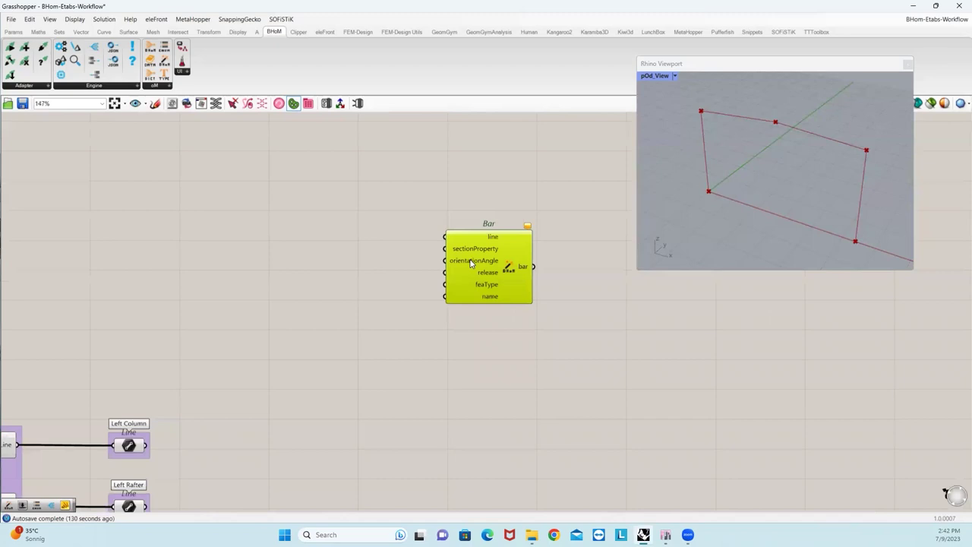
Add a BarFEAType value list set to Flexural to the Bar's feaType input, leaving space between the two components.
mouse_move(471, 263)
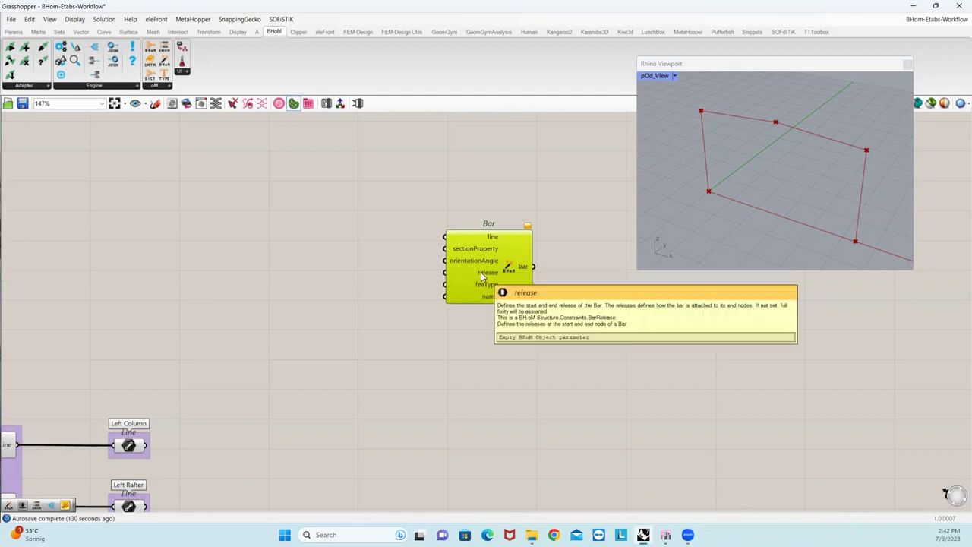
mouse_move(479, 275)
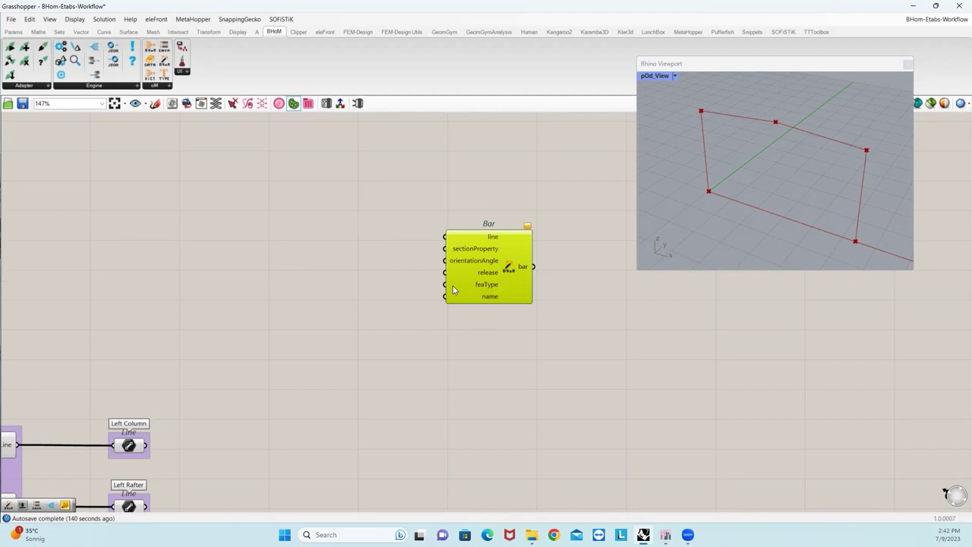
drag(446, 286, 365, 269)
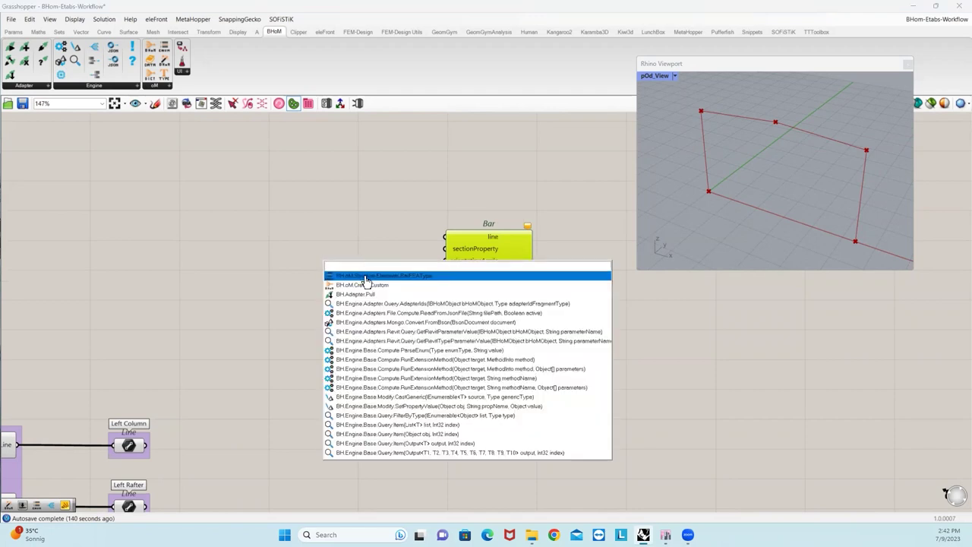
click(365, 277)
drag(384, 281, 358, 291)
click(378, 284)
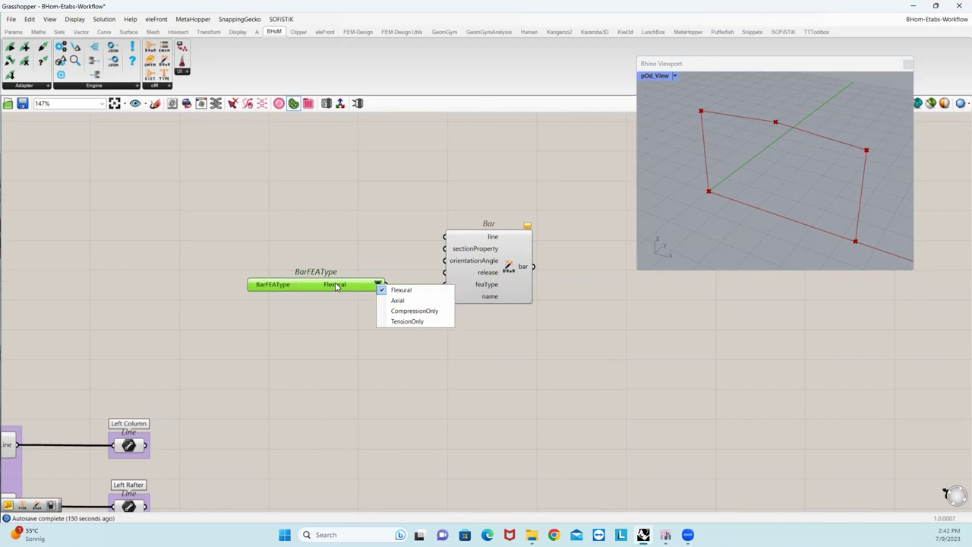
click(289, 259)
right_drag(424, 343, 515, 307)
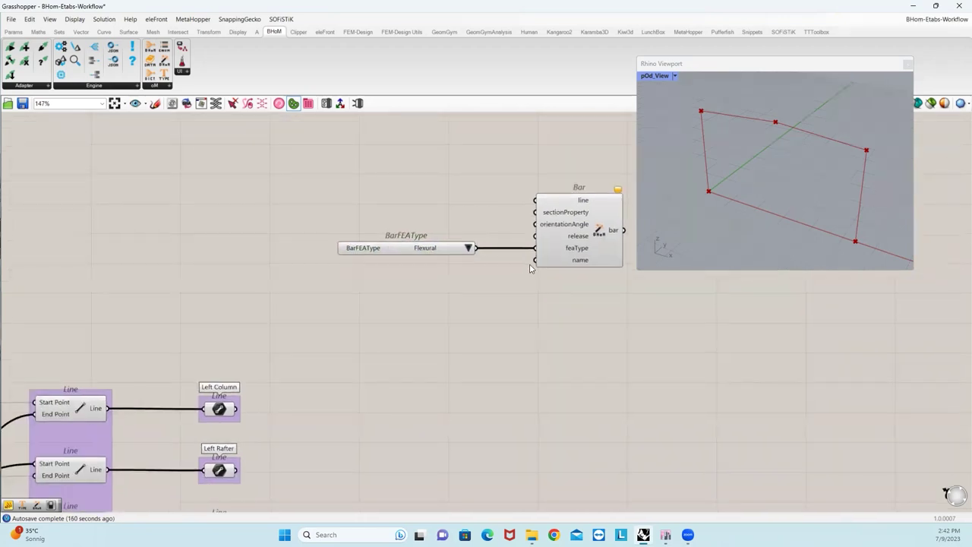
right_drag(531, 267, 543, 309)
drag(405, 292, 238, 295)
double_click(478, 314)
text(")
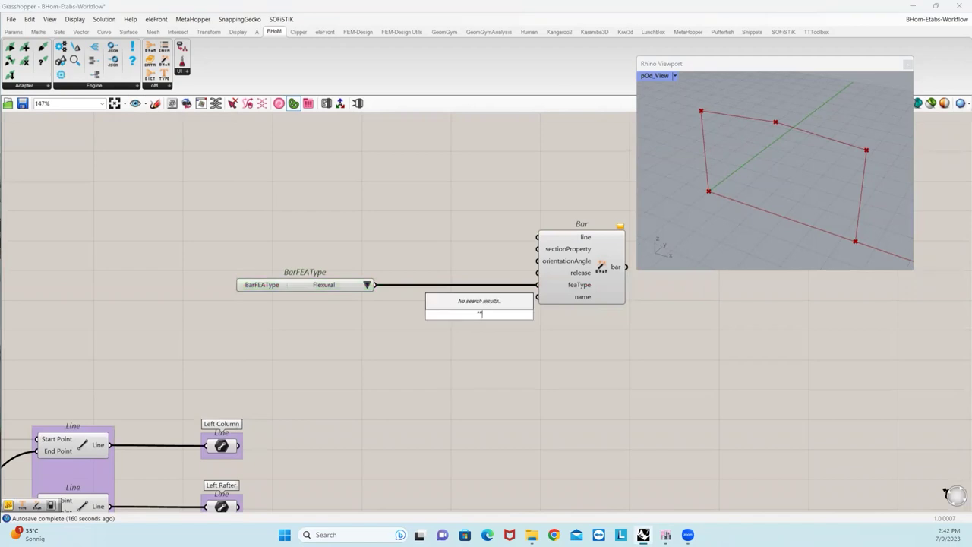
key(BackSpace)
text(2Left)
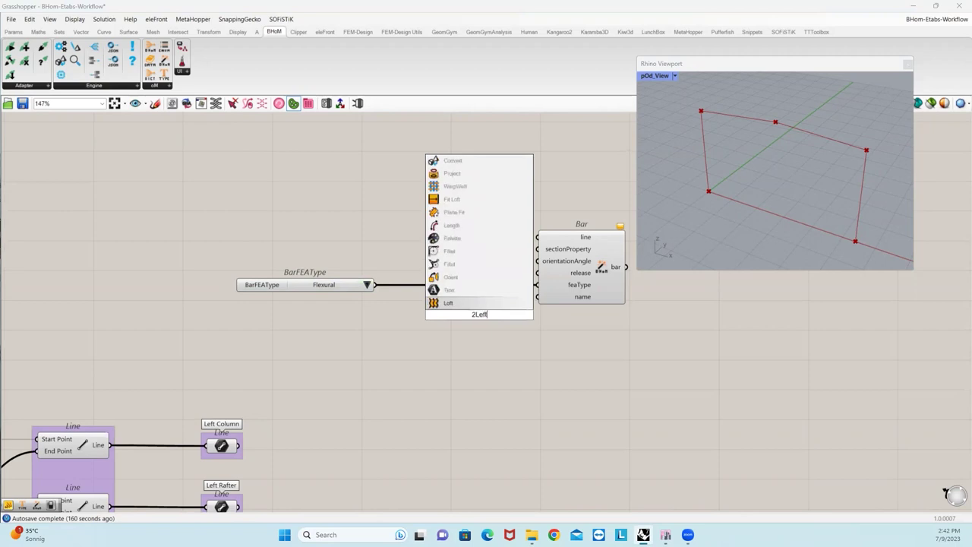
text( Column)
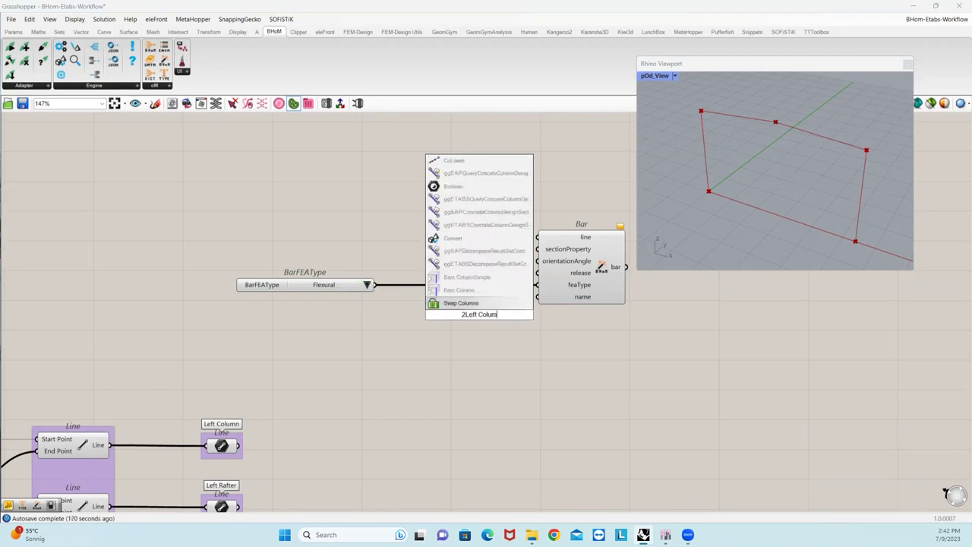
key(BackSpace)
key(BackSpace)
key(BackSpace)
key(BackSpace)
key(BackSpace)
key(BackSpace)
key(BackSpace)
key(BackSpace)
key(BackSpace)
key(BackSpace)
key(BackSpace)
key(BackSpace)
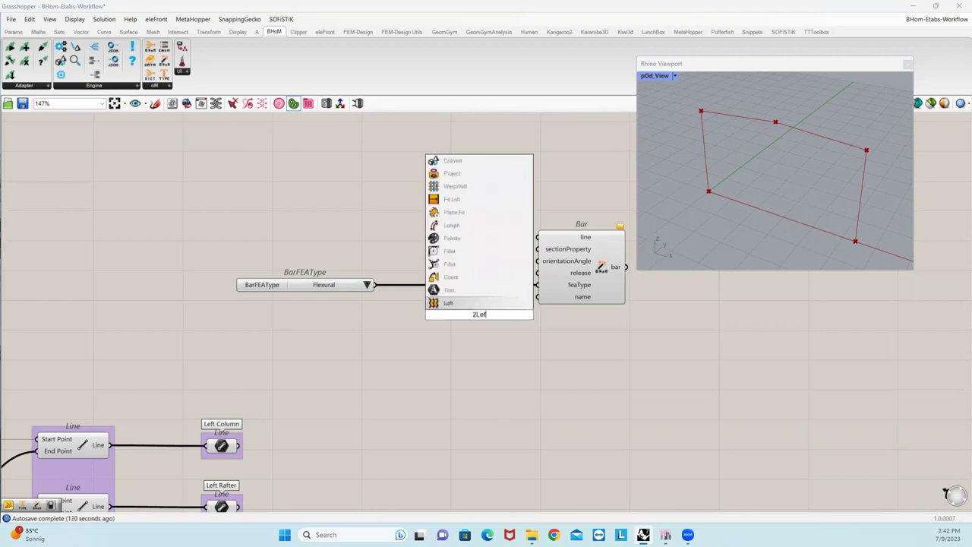
text(")
key(BackSpace)
Place a panel containing "Left Column" beside the Bar component and connect it to the name input.
text(")
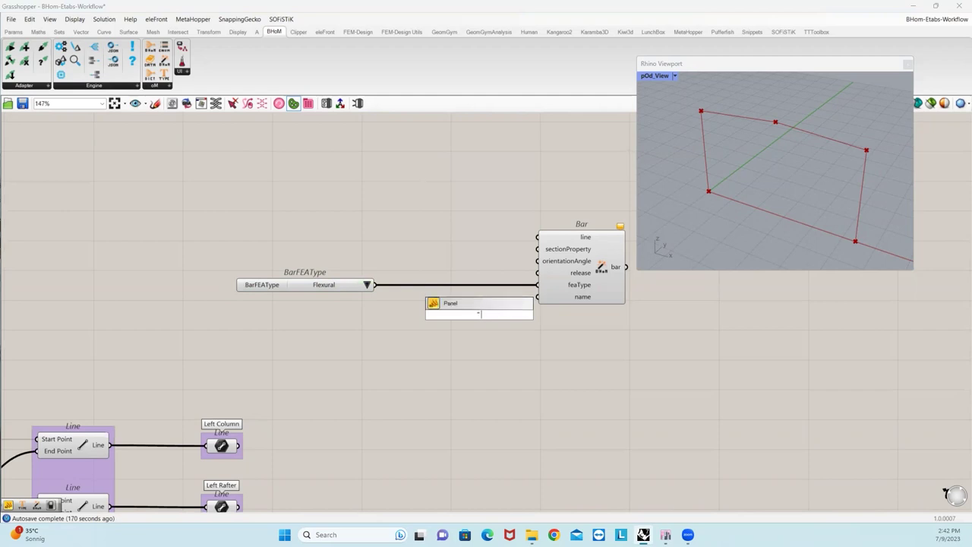
text(Left Column)
key(Return)
scroll(488, 322, down, 1)
drag(506, 318, 473, 316)
Connect the Left Column line parameter to the Bar's line input and inspect the left column in the Rhino viewport.
click(262, 429)
drag(276, 427, 530, 249)
click(612, 393)
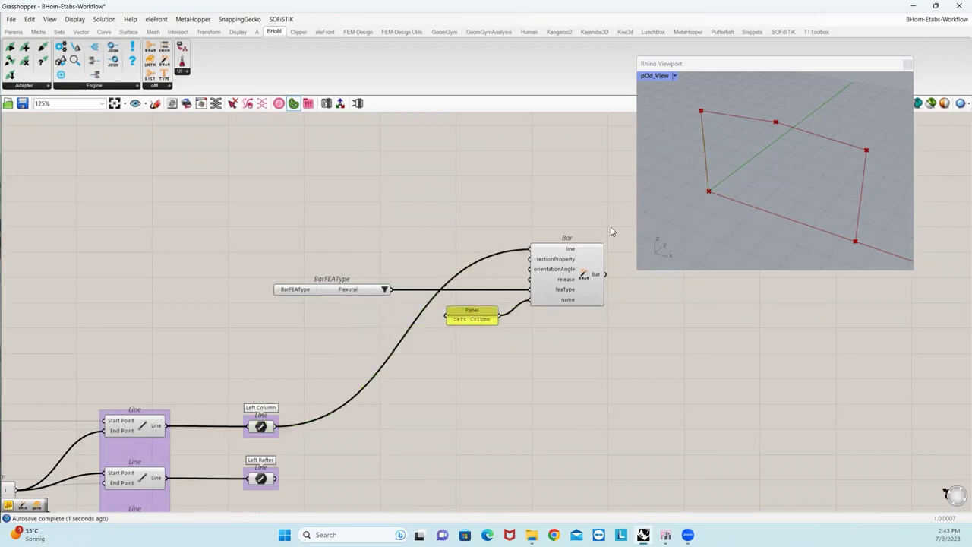
scroll(714, 133, up, 2)
scroll(706, 129, up, 1)
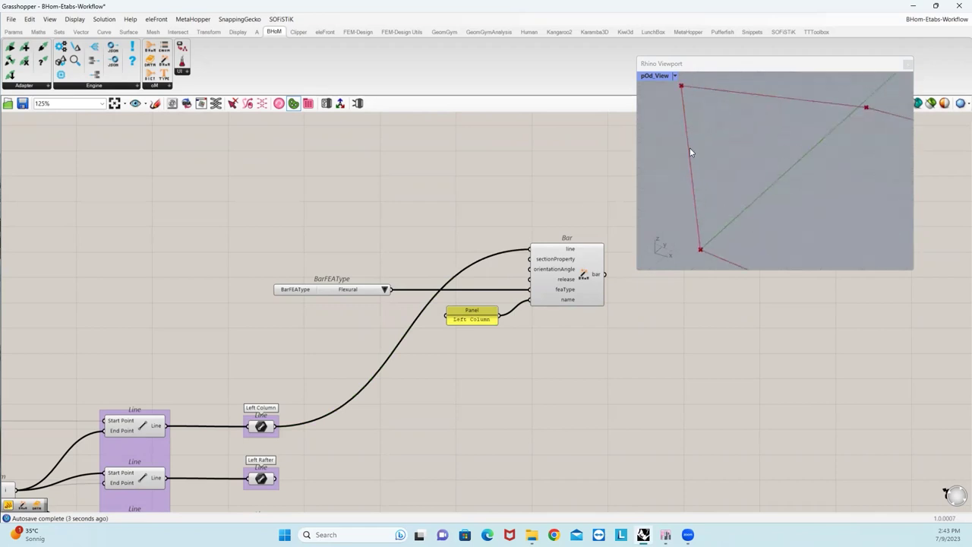
mouse_move(706, 137)
right_down()
mouse_move(722, 126)
mouse_move(702, 135)
right_up()
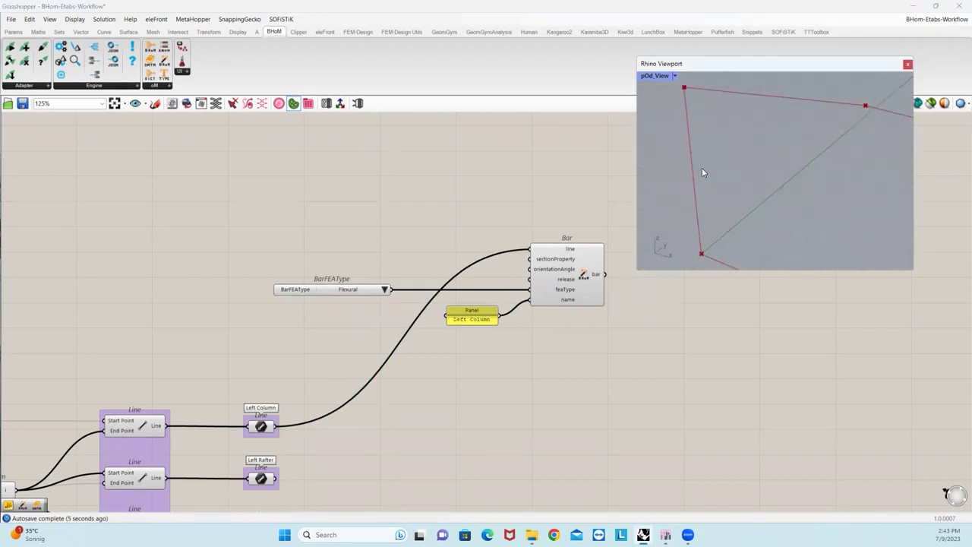
Move the Left Column panel closer to the Bar component so it lines up with the name input.
scroll(631, 303, down, 2)
right_drag(596, 341, 450, 316)
scroll(414, 260, up, 2)
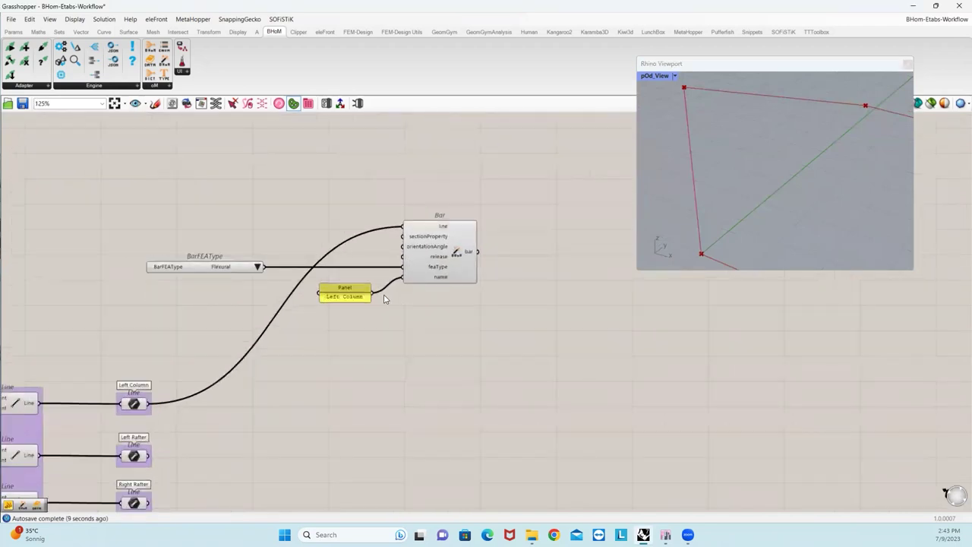
drag(359, 291, 372, 274)
right_drag(497, 327, 374, 311)
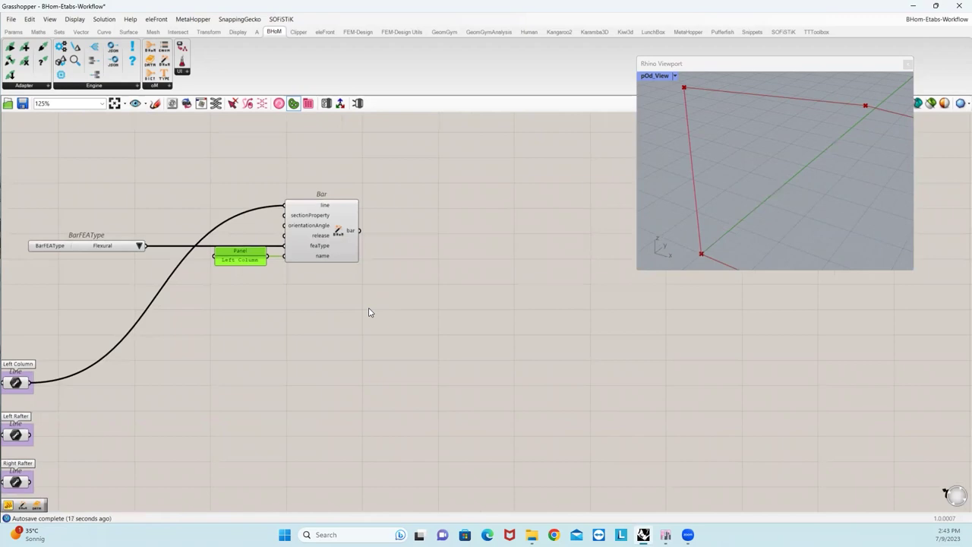
Place a second BHoM CreateObject component on the canvas just below and beyond the Bar component.
right_drag(373, 314, 166, 224)
click(161, 87)
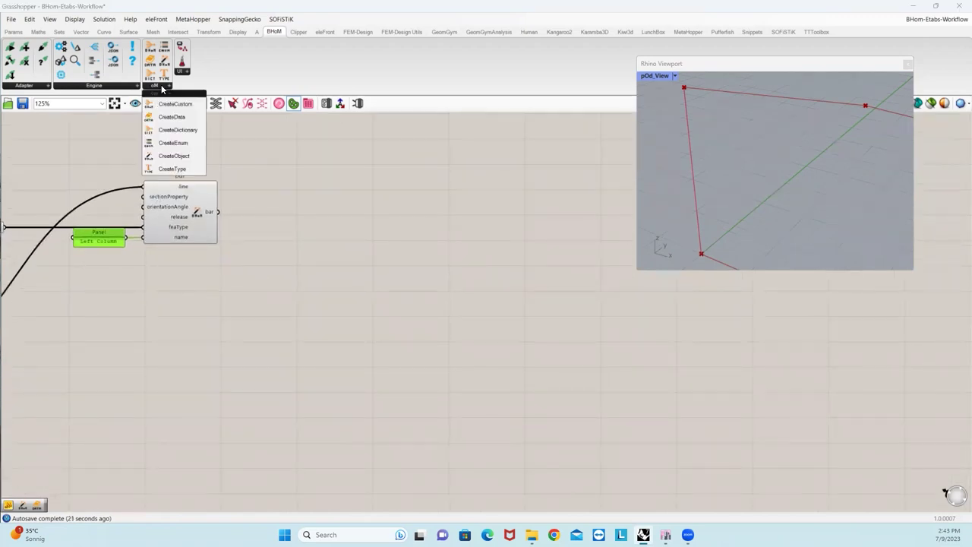
drag(152, 155, 247, 280)
right_drag(295, 278, 223, 269)
drag(172, 270, 206, 250)
Set the new CreateObject component to FabricatedISectionProfile from the Spatial ShapeProfiles methods.
right_click(208, 248)
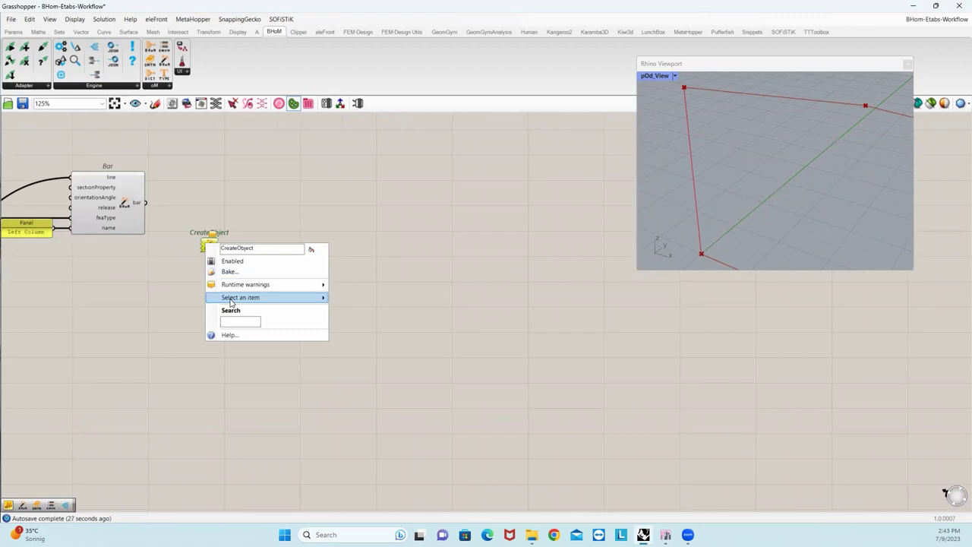
mouse_move(231, 303)
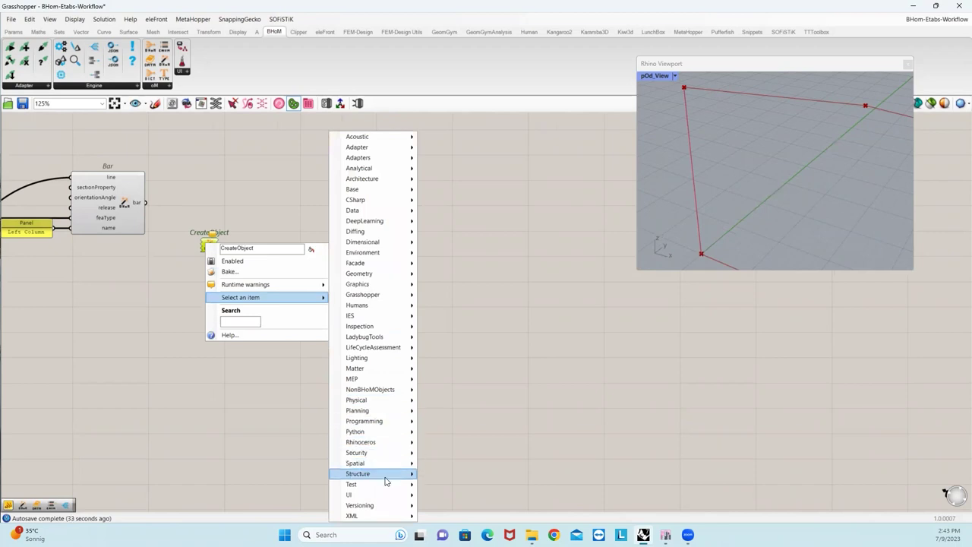
mouse_move(386, 479)
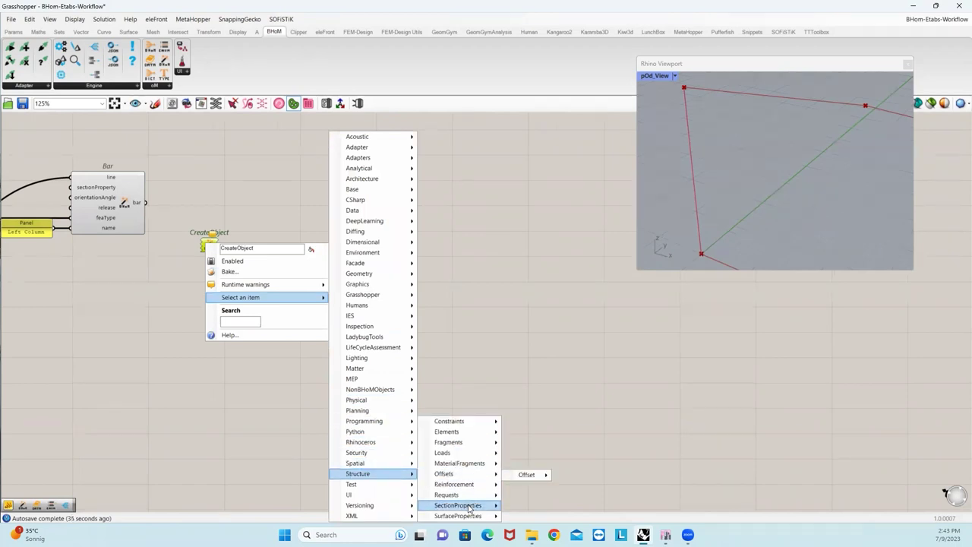
mouse_move(469, 507)
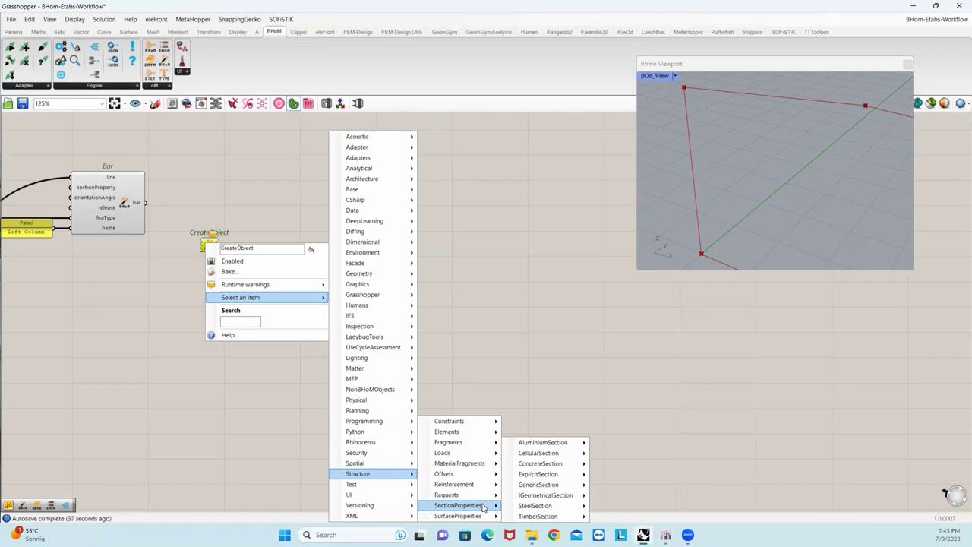
mouse_move(534, 507)
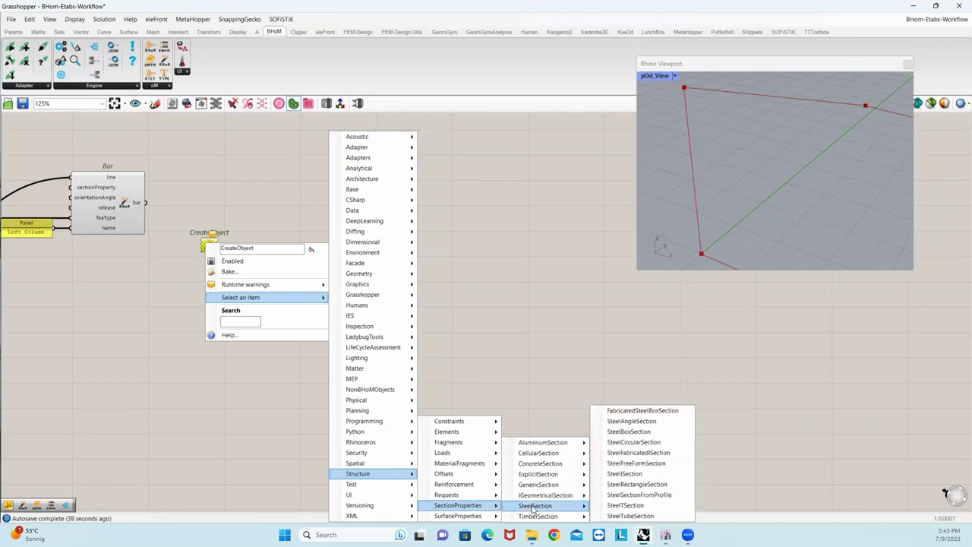
mouse_move(589, 494)
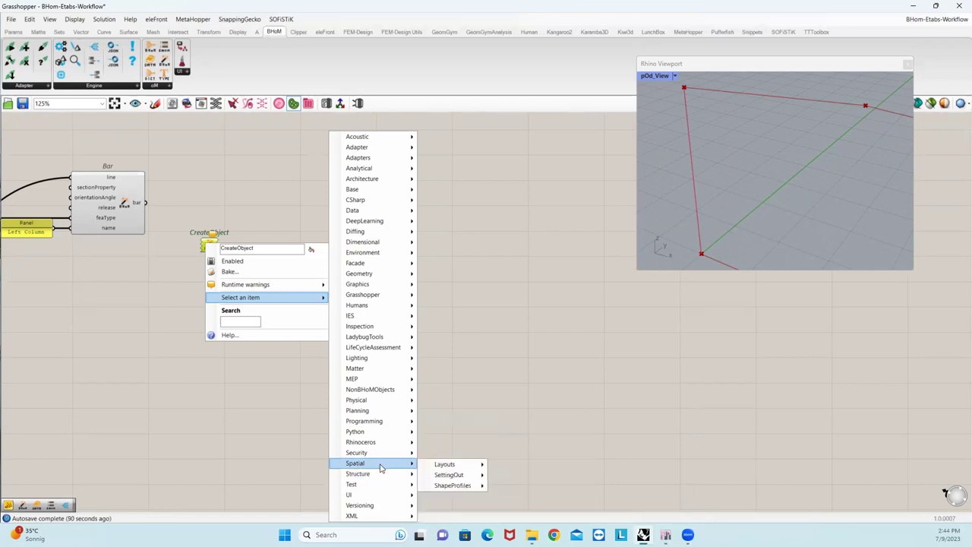
mouse_move(448, 487)
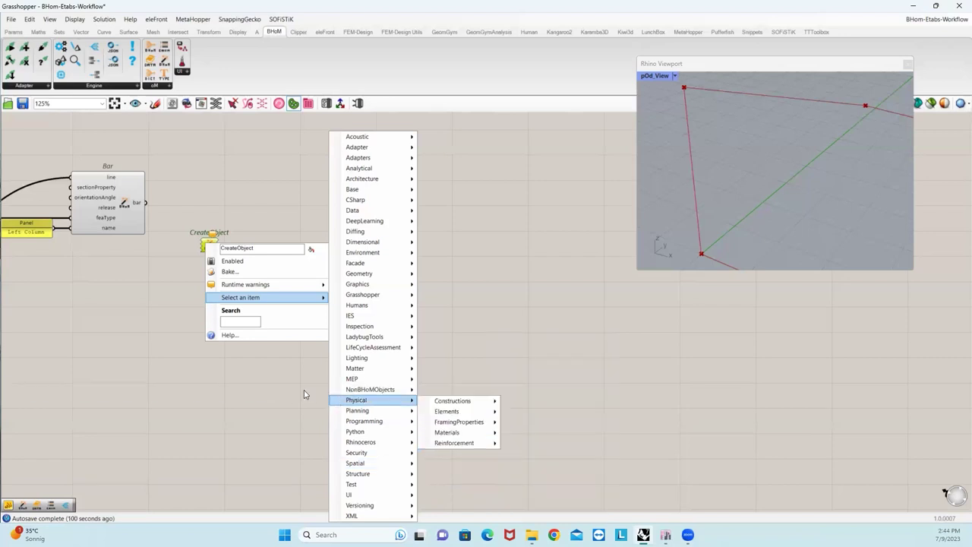
mouse_move(385, 412)
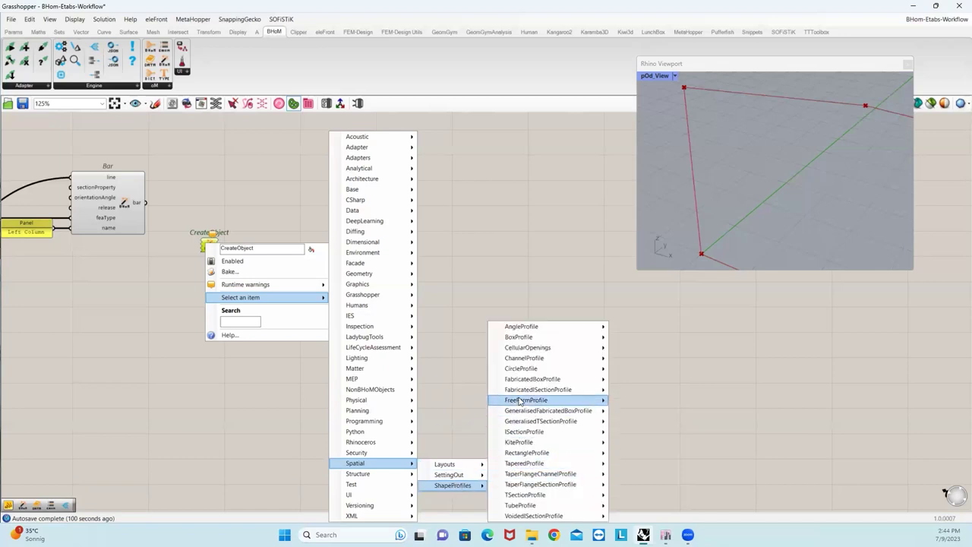
click(523, 391)
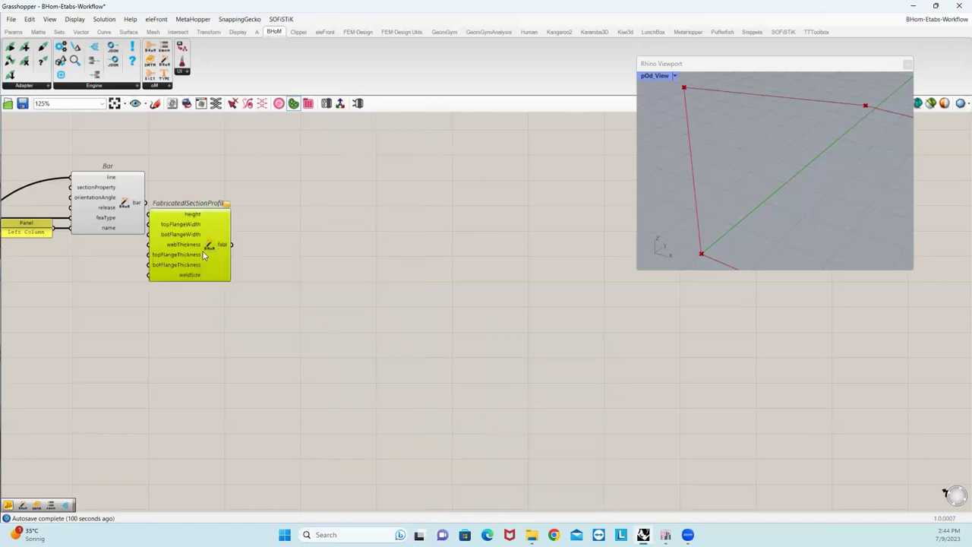
scroll(265, 325, up, 3)
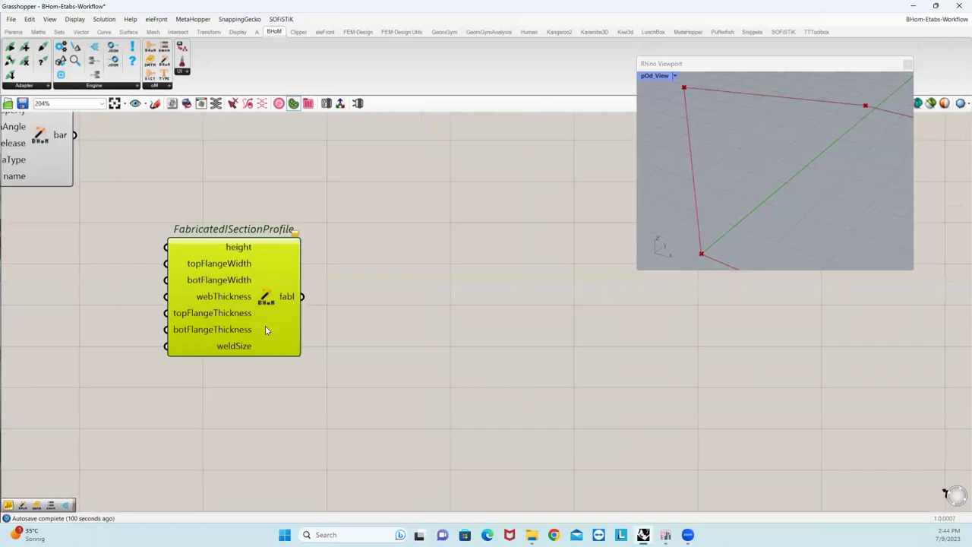
Duplicate the FabricatedISectionProfile component directly below the original on the canvas.
click(149, 341)
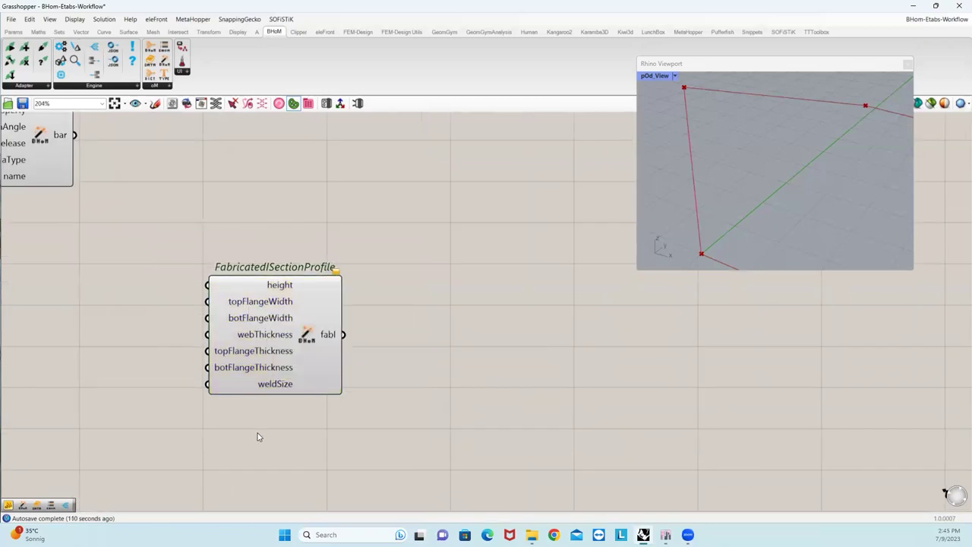
right_drag(256, 436, 316, 392)
scroll(316, 392, down, 3)
scroll(334, 365, up, 1)
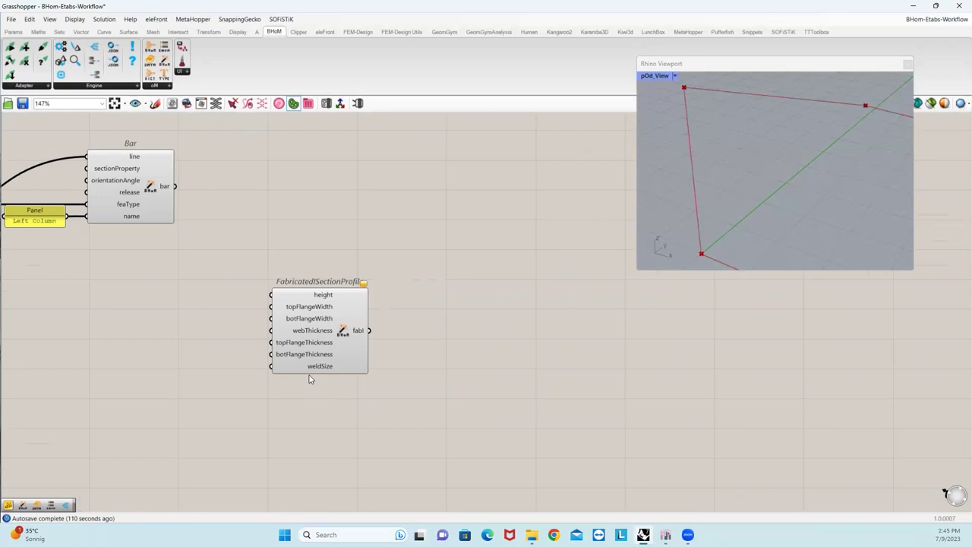
drag(228, 292, 439, 402)
scroll(495, 301, down, 1)
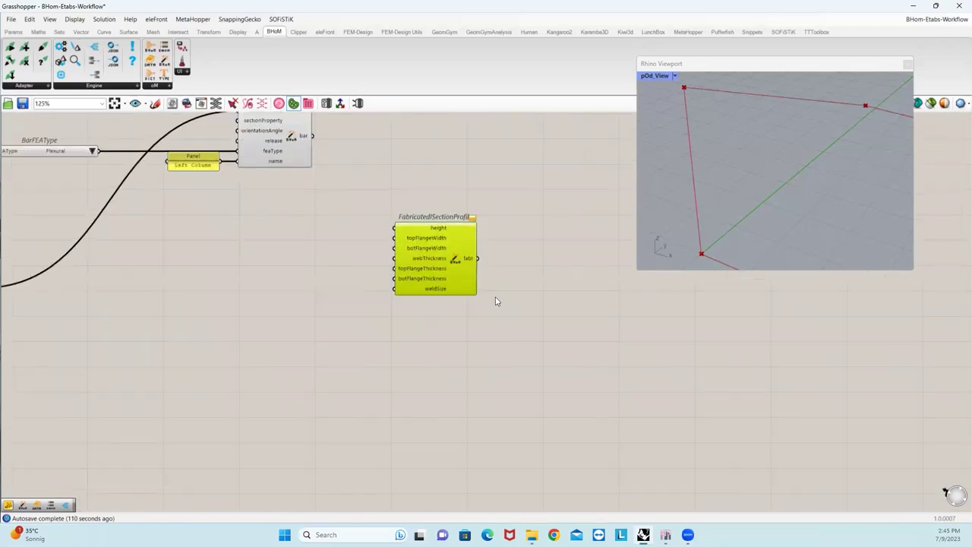
alt+drag(443, 254, 445, 362)
right_drag(357, 347, 417, 357)
click(418, 315)
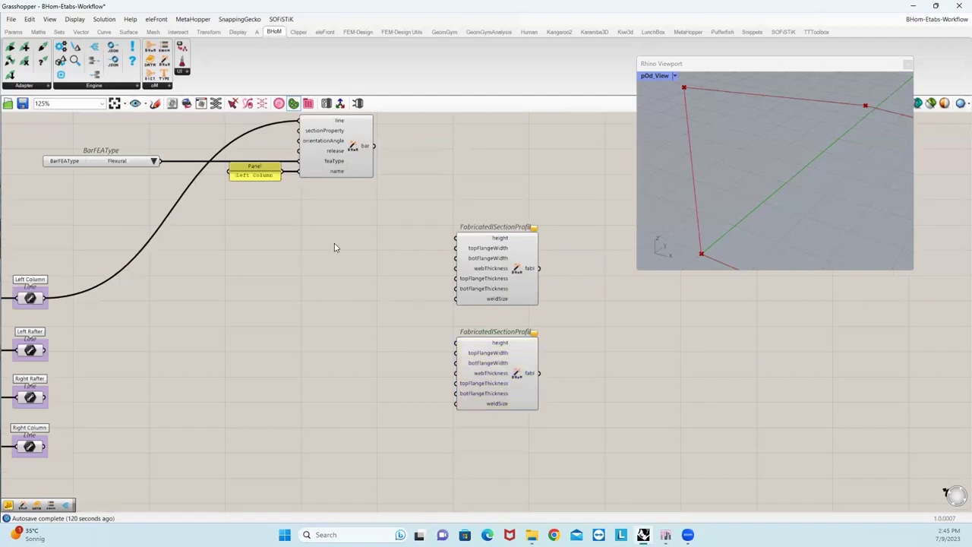
Create a panel containing 0.25 and connect it to the height input of the upper FabricatedISectionProfile.
scroll(418, 238, up, 3)
double_click(317, 238)
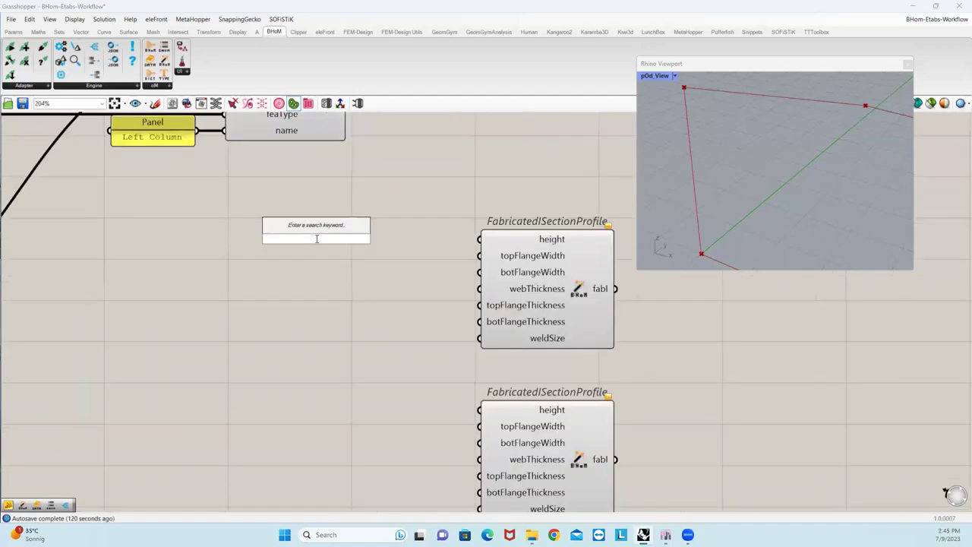
text("0.25)
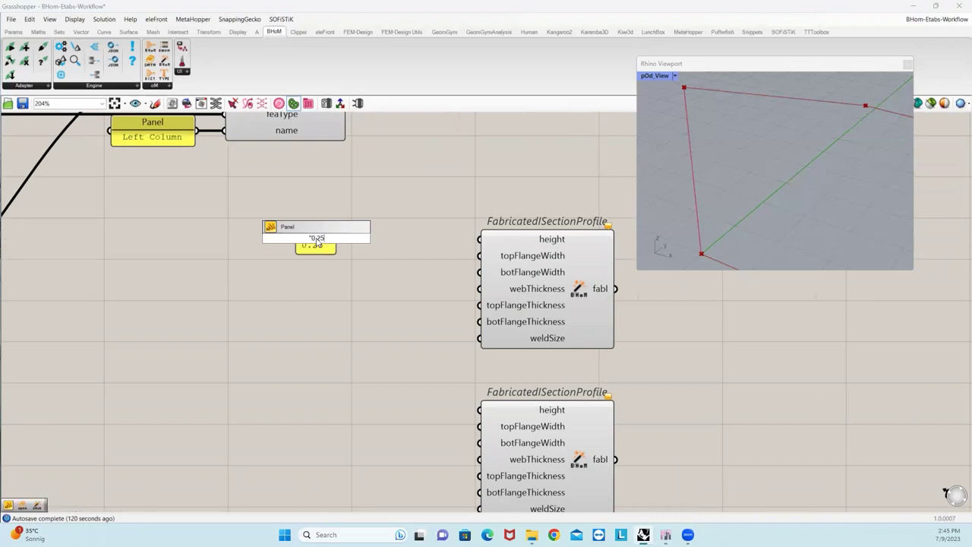
key(Return)
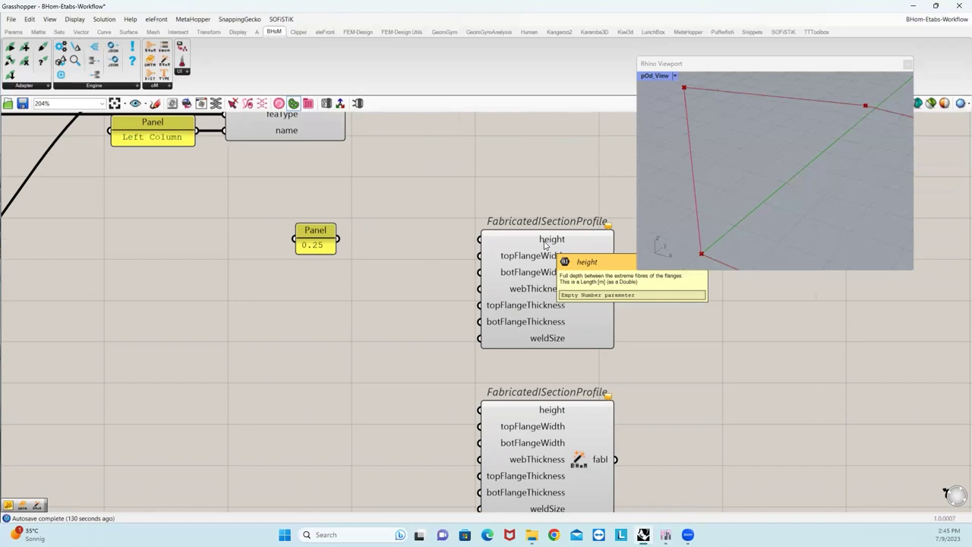
drag(339, 239, 478, 240)
click(329, 237)
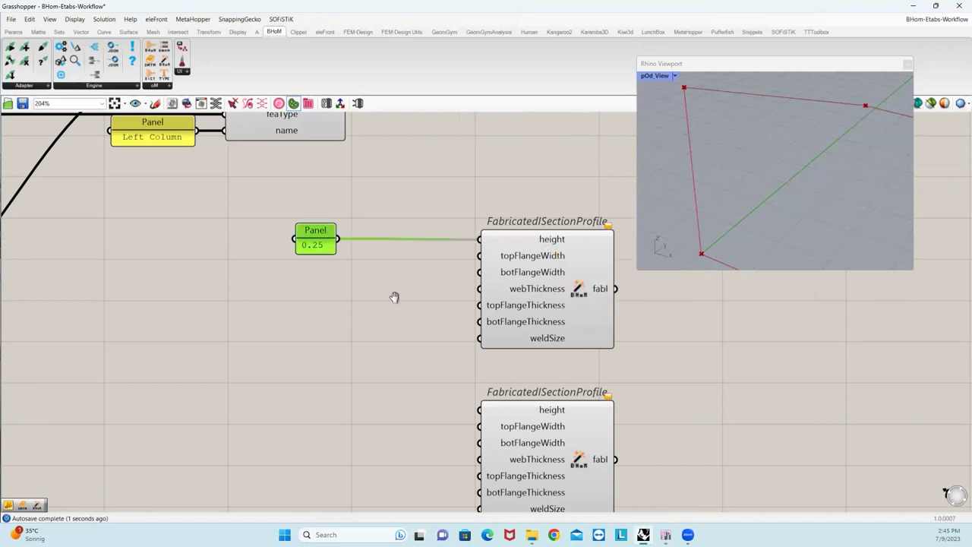
Create a panel containing 0.150 and connect it to the upper profile's topFlangeWidth and botFlangeWidth inputs.
right_drag(395, 297, 329, 281)
double_click(234, 264)
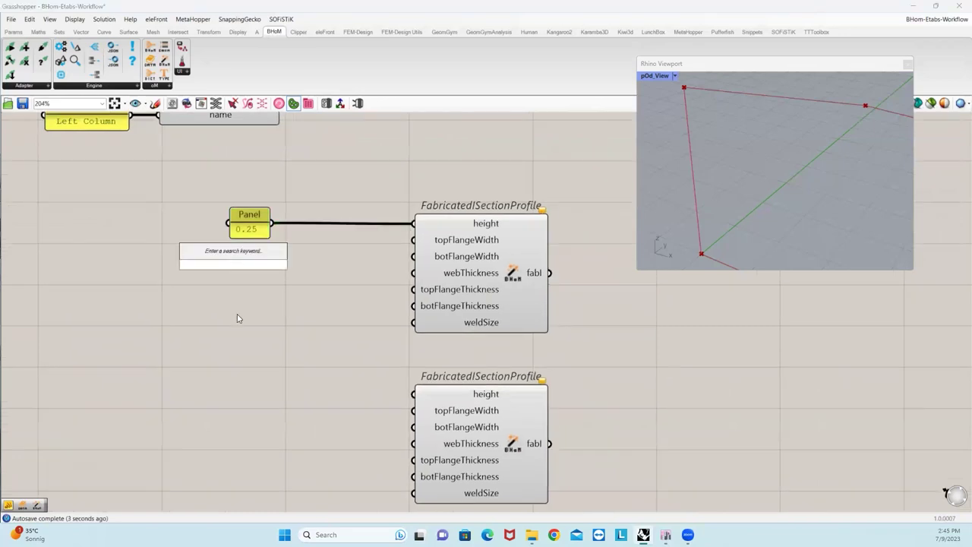
text(1)
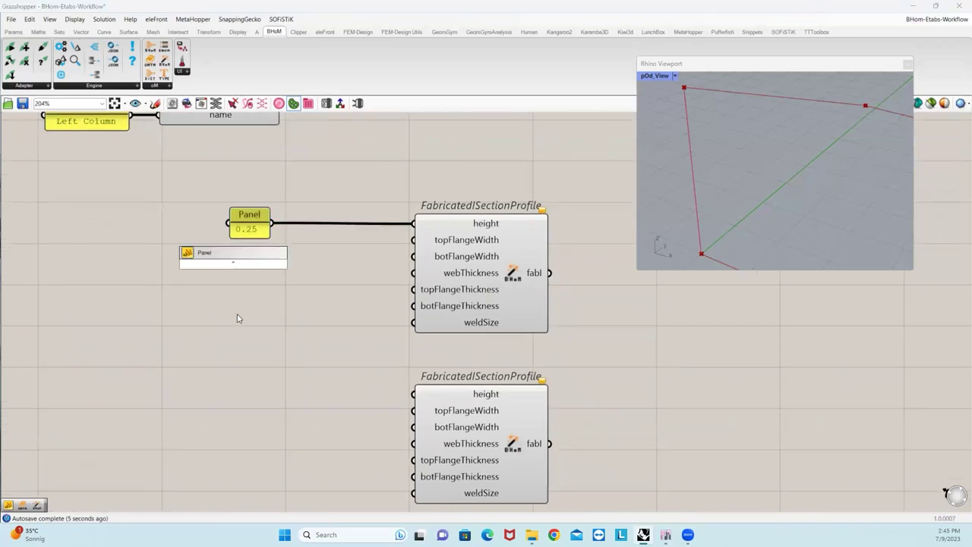
text(0.150)
key(Return)
drag(259, 265, 410, 241)
drag(393, 269, 413, 256)
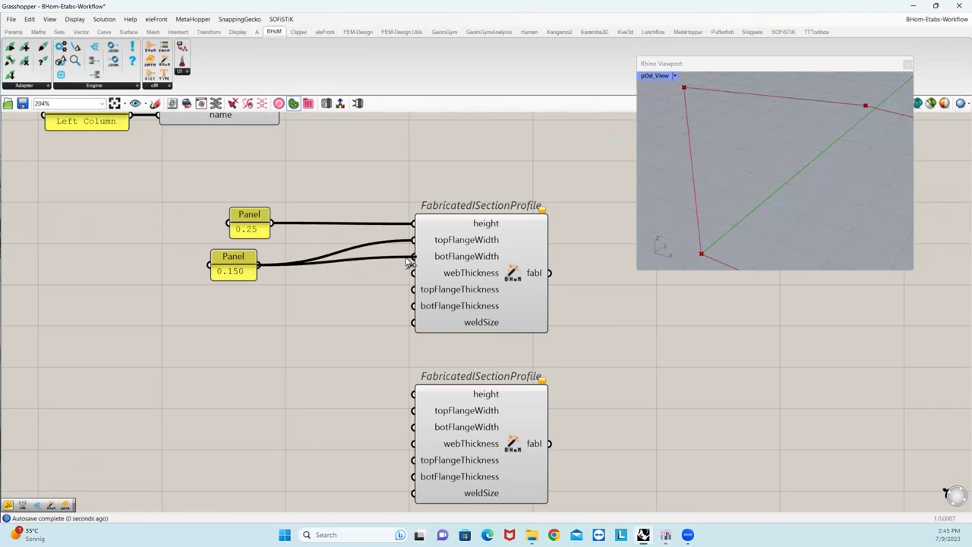
Move the 0.150 panel nearer its inputs, then copy the 0.25 panel below it and set the copy to 0.006.
drag(228, 257, 251, 283)
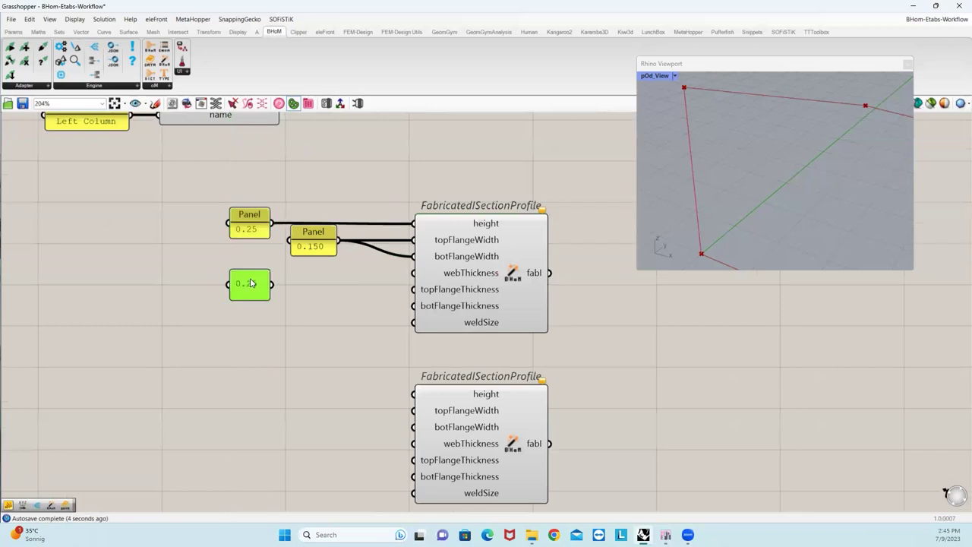
double_click(250, 280)
text(0.0)
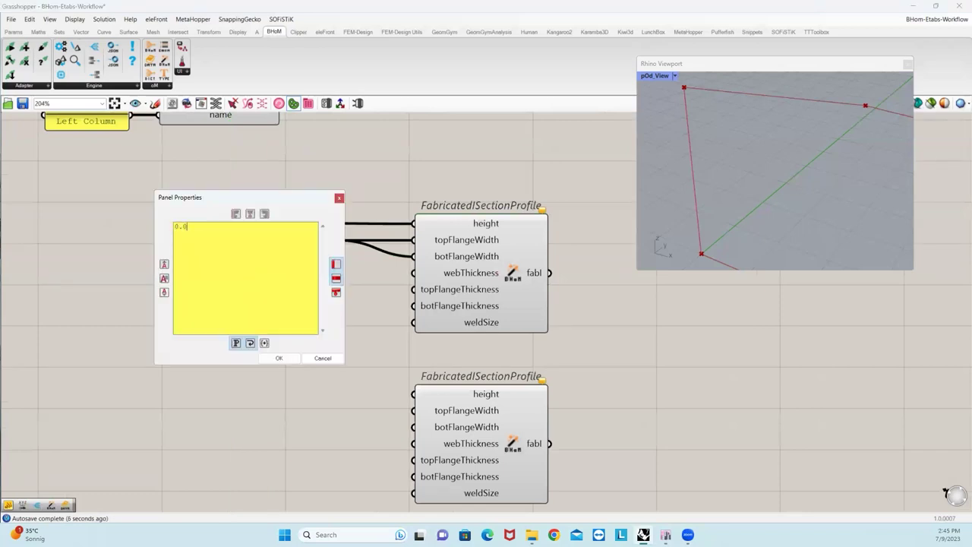
text(06)
click(278, 357)
Connect the 0.006 panel to the upper profile's webThickness, topFlangeThickness, botFlangeThickness and weldSize inputs, and tidy the panels beside the component.
drag(273, 285, 412, 272)
drag(273, 284, 407, 292)
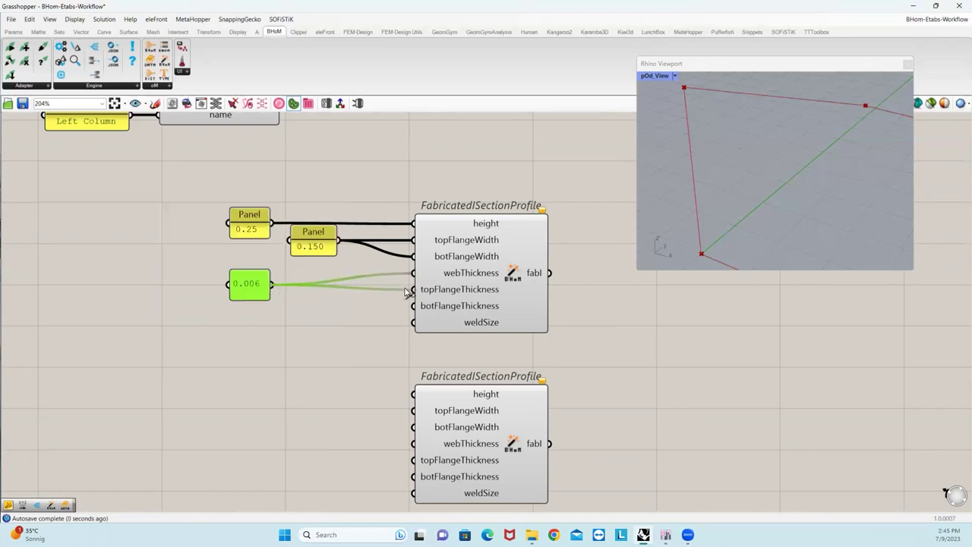
drag(275, 286, 413, 305)
drag(275, 285, 413, 322)
drag(258, 283, 346, 275)
drag(312, 238, 302, 238)
right_drag(270, 306, 308, 229)
Copy the 0.25 panel for the lower FabricatedISectionProfile's height input, set it to 0.5 and move it closer to the component.
alt+drag(281, 141, 452, 317)
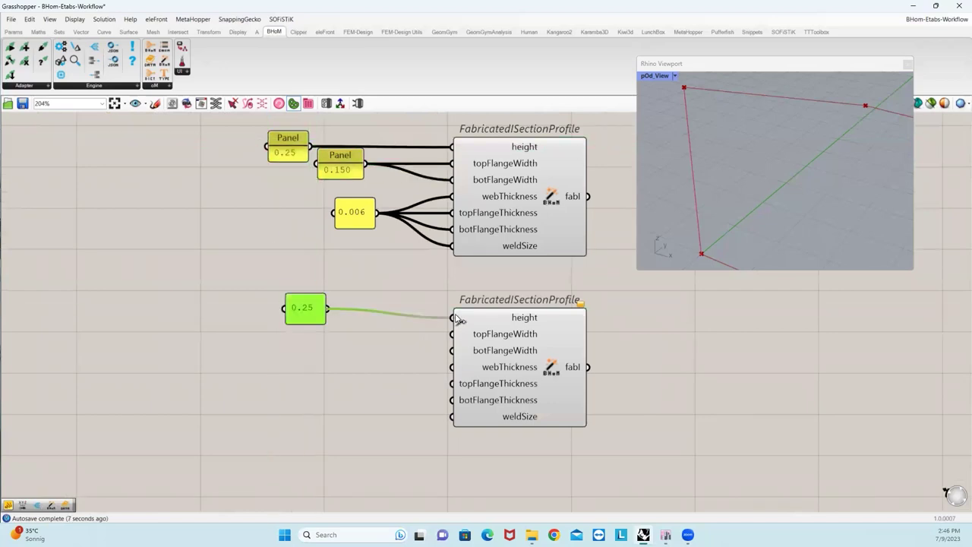
double_click(304, 308)
text(0.)
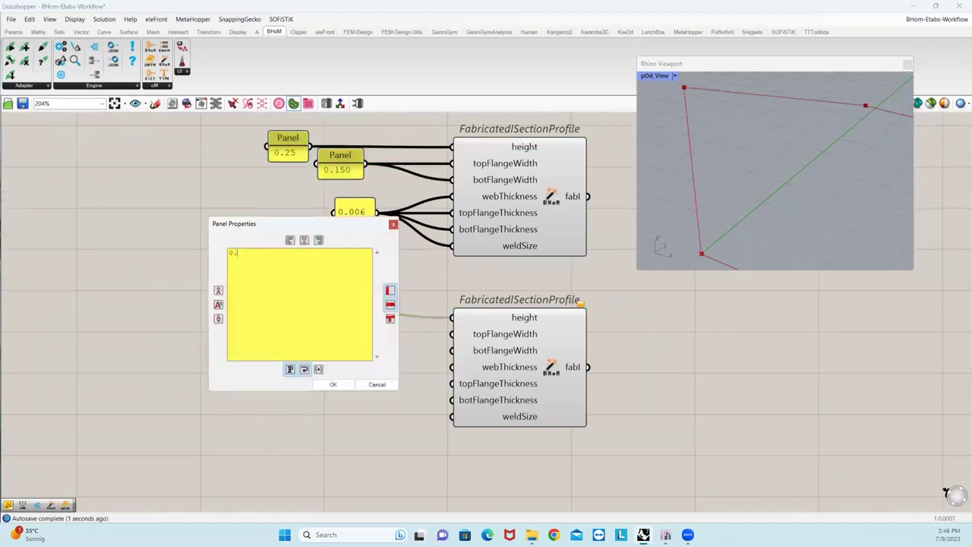
text(5)
click(324, 387)
drag(300, 309, 356, 319)
right_drag(371, 399, 342, 385)
Connect the 0.150 panel to the lower profile's two flange widths and the 0.006 panel to its three thicknesses and weldSize.
drag(337, 140, 423, 310)
drag(336, 140, 419, 328)
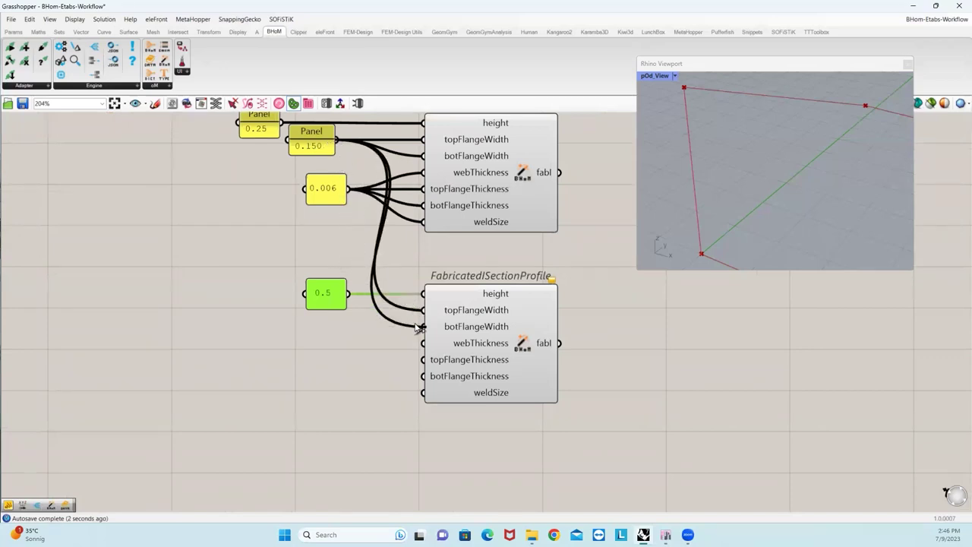
drag(347, 189, 423, 343)
drag(347, 188, 423, 359)
drag(348, 188, 423, 376)
drag(348, 188, 423, 392)
drag(506, 342, 498, 341)
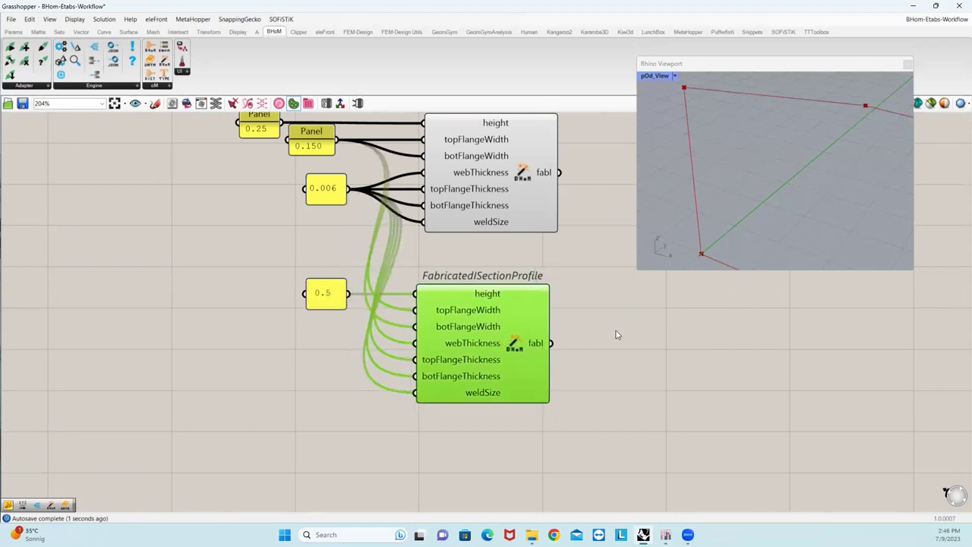
Compare the two fabricated I-section profiles in the Rhino viewport by selecting each component in turn.
right_drag(618, 337, 497, 337)
scroll(694, 253, up, 6)
mouse_move(693, 254)
right_down()
mouse_move(710, 260)
mouse_move(683, 264)
right_up()
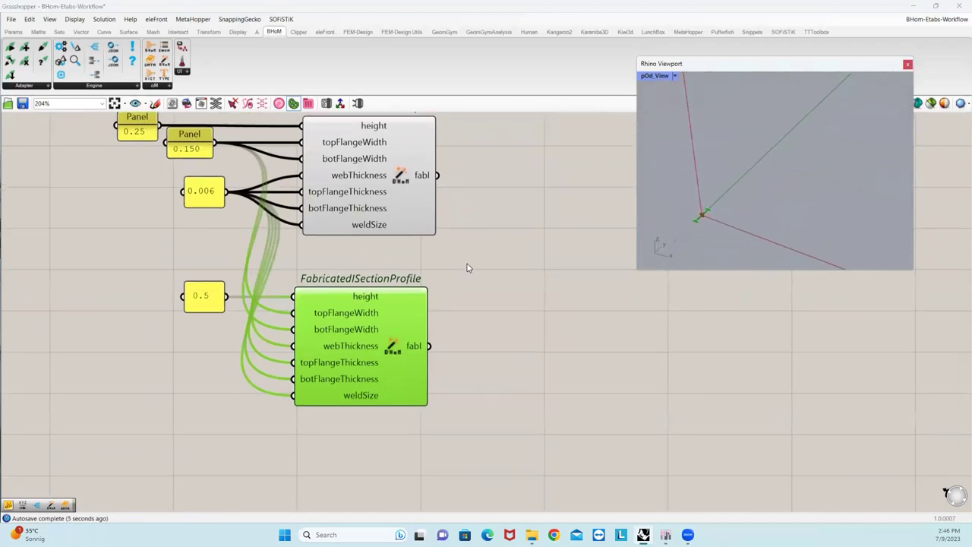
click(378, 180)
click(422, 349)
click(388, 205)
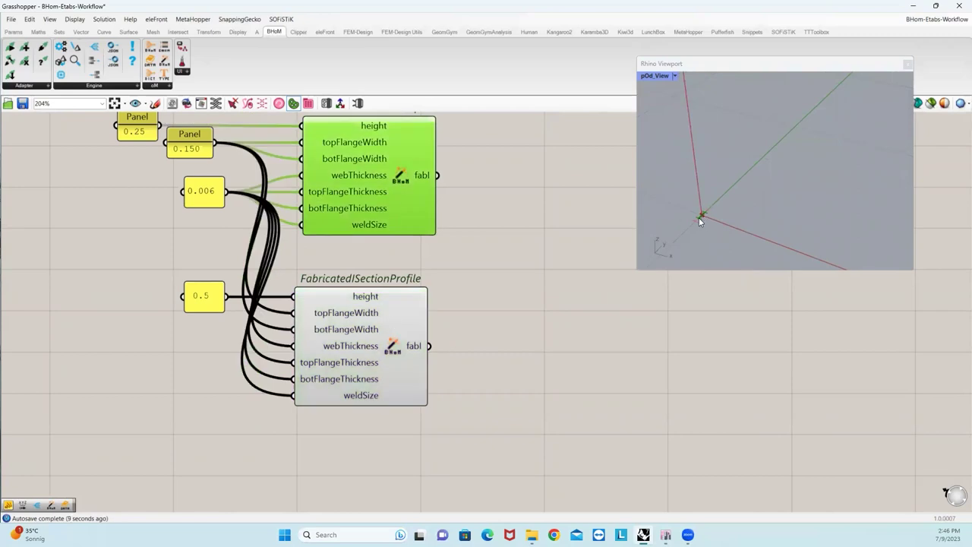
click(390, 342)
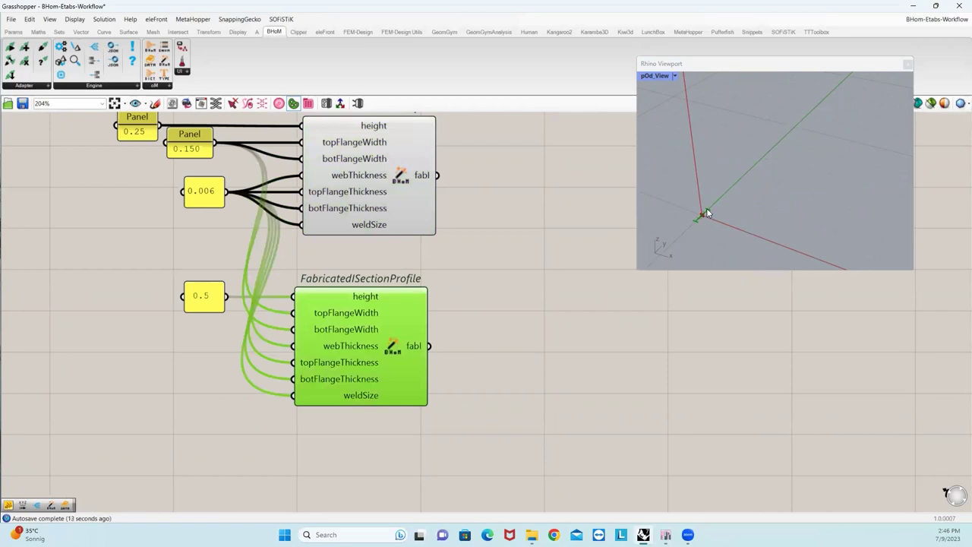
click(566, 327)
Place a BHoM Explode component on the canvas beyond the two section profiles.
scroll(547, 328, down, 5)
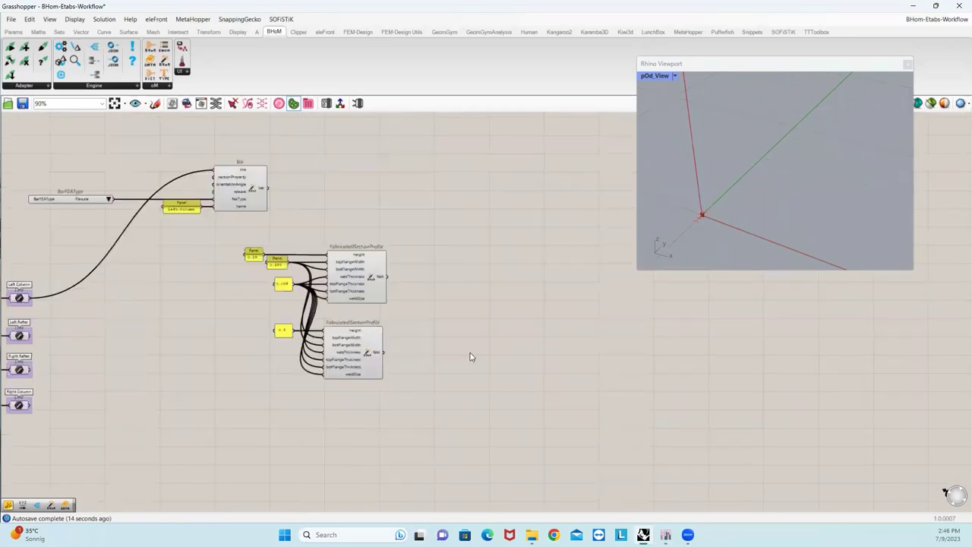
click(90, 88)
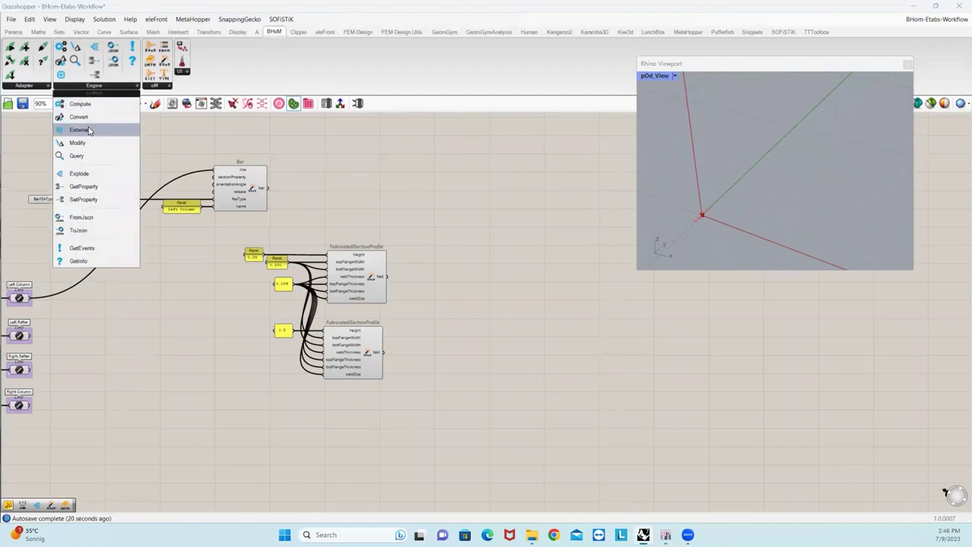
click(82, 175)
click(511, 310)
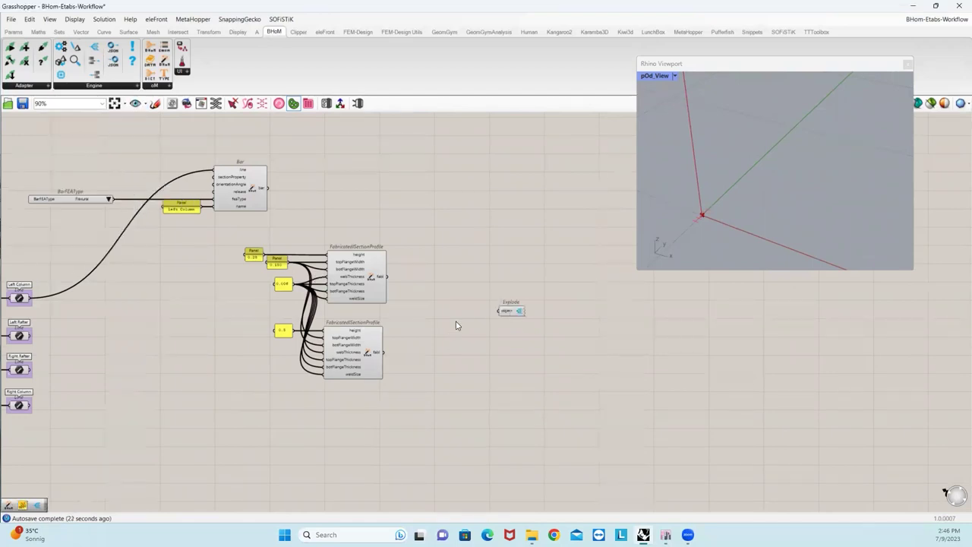
right_drag(307, 192, 276, 173)
scroll(374, 310, up, 2)
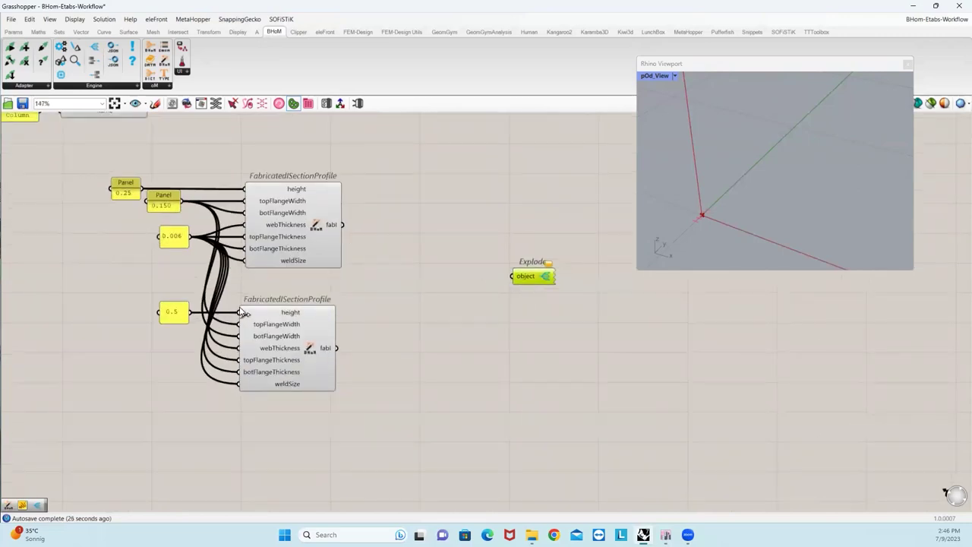
Connect the upper FabricatedISectionProfile's output to the Explode component's object input and expose the profile's properties.
right_drag(406, 261, 272, 271)
drag(269, 236, 440, 287)
right_drag(521, 306, 422, 237)
drag(422, 236, 419, 227)
right_drag(427, 171, 392, 196)
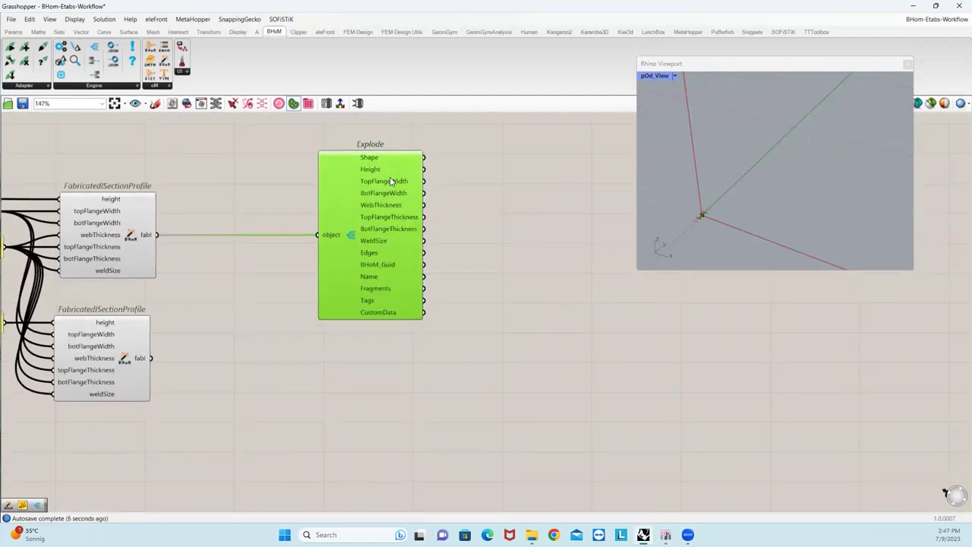
Place a panel beside the Explode component and connect the Shape output to it.
right_drag(392, 183, 255, 212)
click(16, 33)
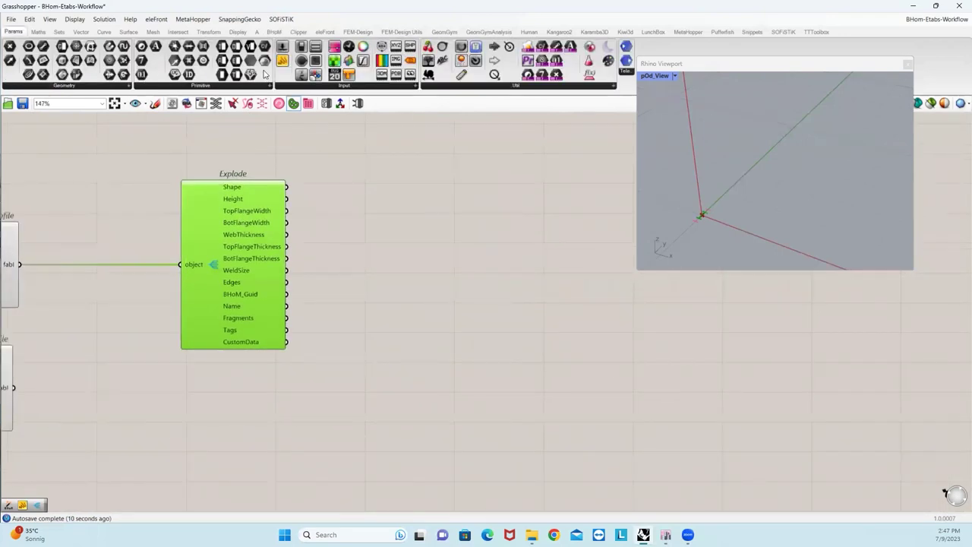
drag(471, 233, 470, 232)
drag(287, 187, 425, 230)
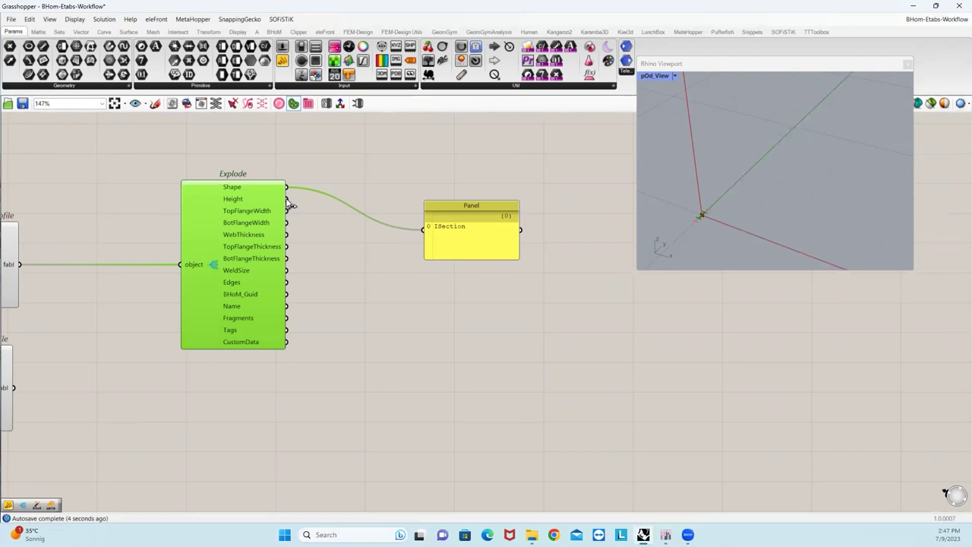
Add Explode's Height, flange width, web thickness, flange thickness and WeldSize outputs to the same panel and review the listed properties.
drag(288, 200, 421, 231)
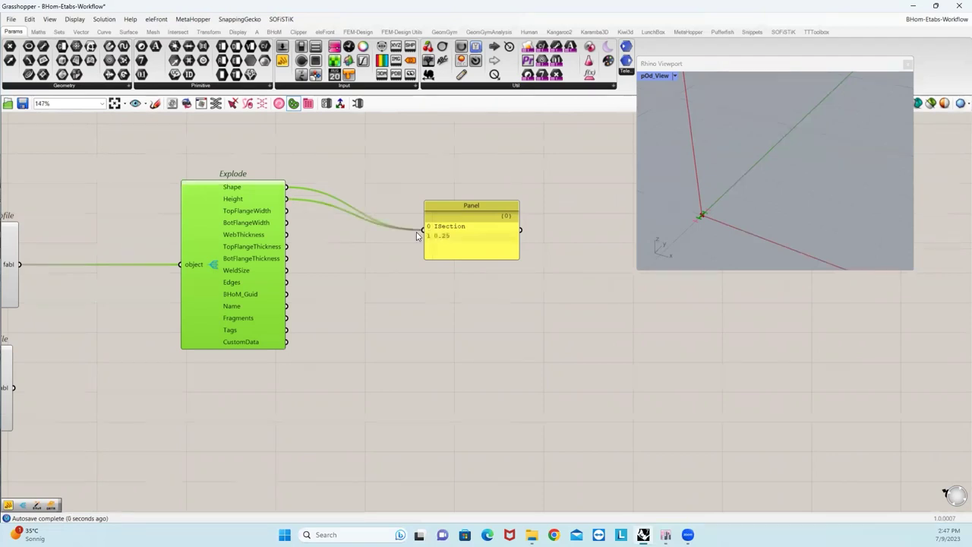
drag(292, 215, 433, 238)
drag(289, 223, 423, 262)
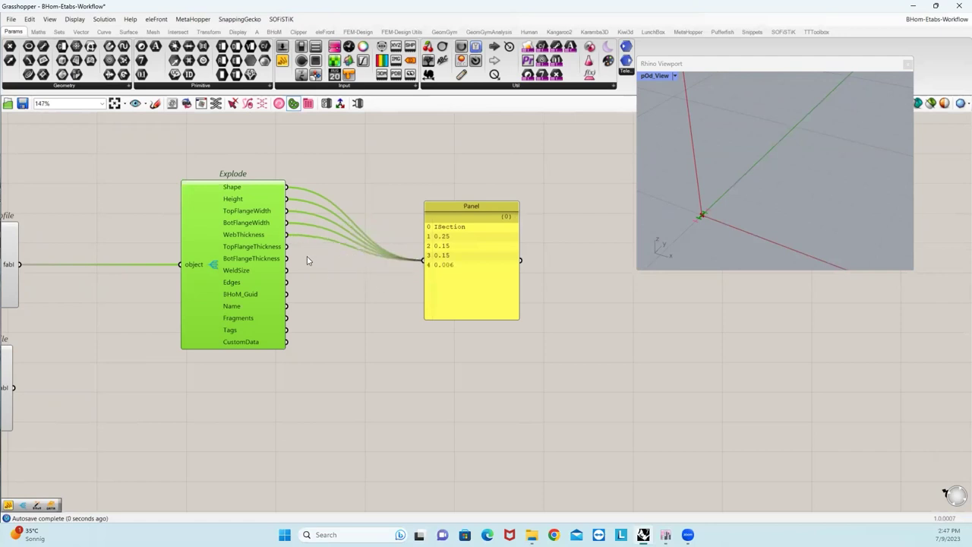
drag(288, 247, 425, 262)
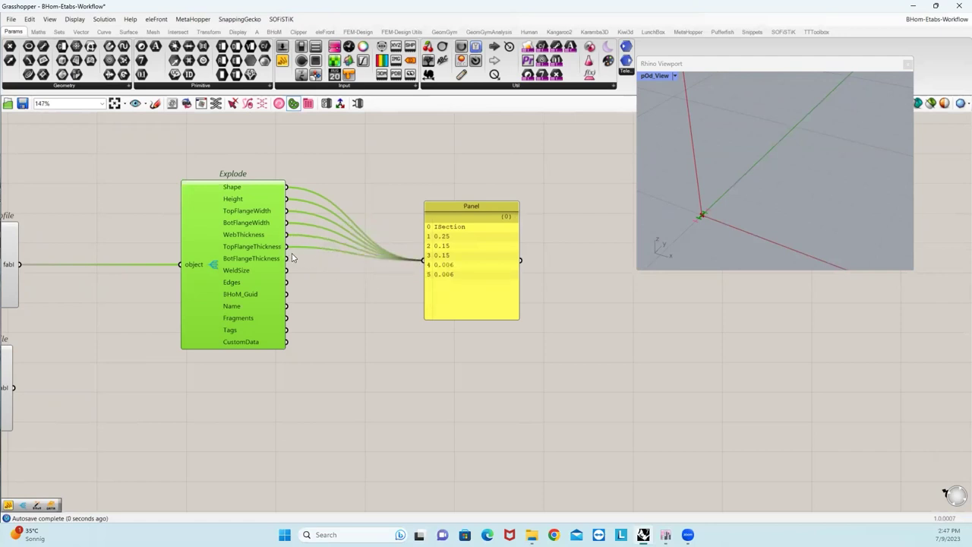
drag(291, 258, 423, 262)
click(339, 299)
scroll(339, 297, down, 4)
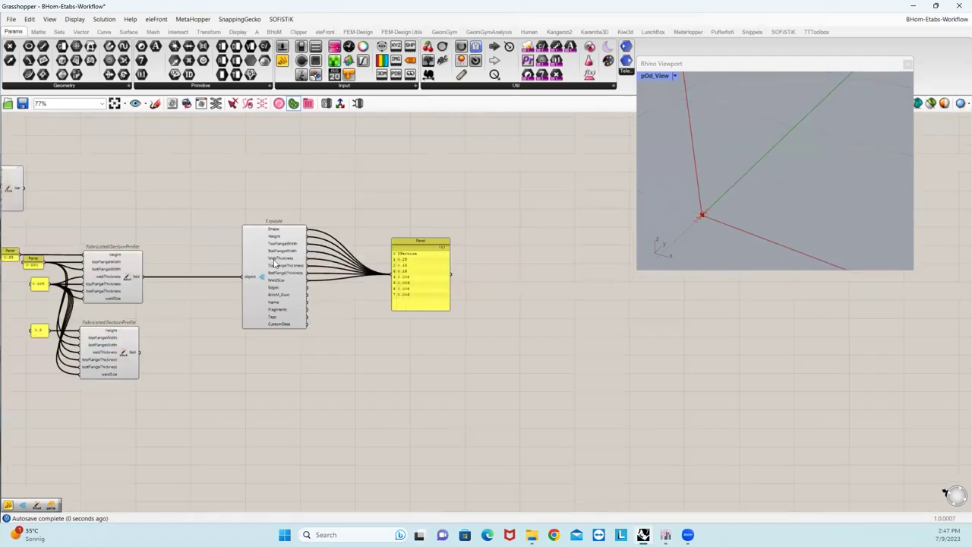
scroll(267, 258, up, 3)
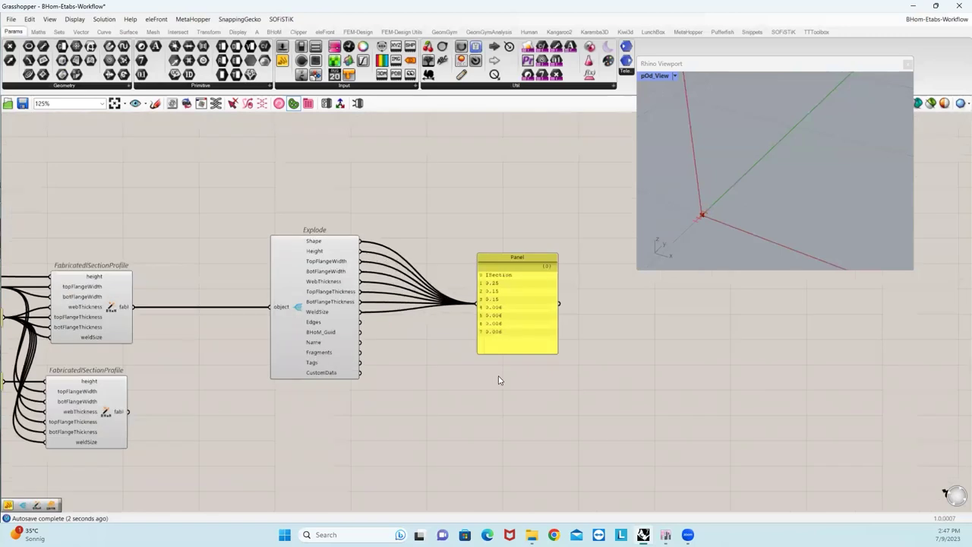
Delete the Explode component together with its connected property panel.
drag(580, 161, 271, 430)
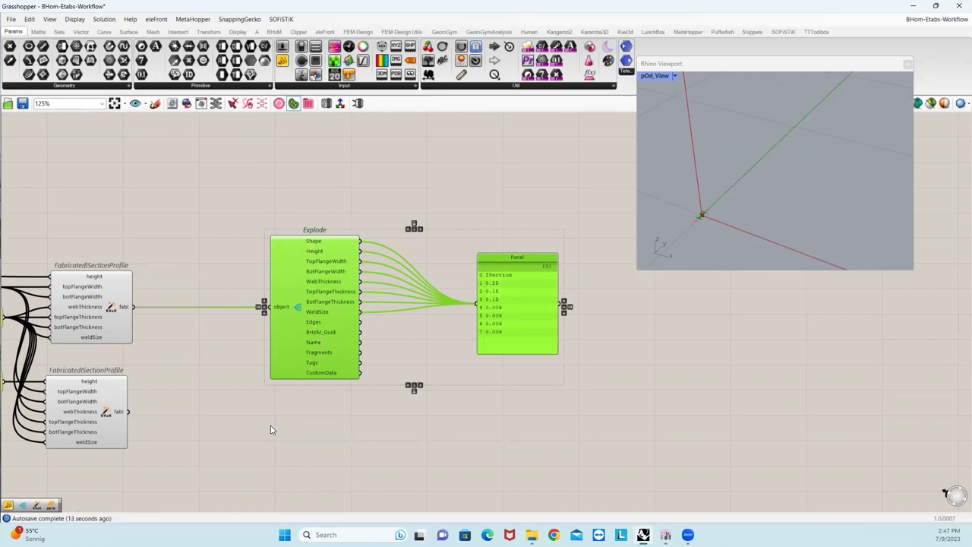
key(Delete)
right_drag(267, 399, 306, 345)
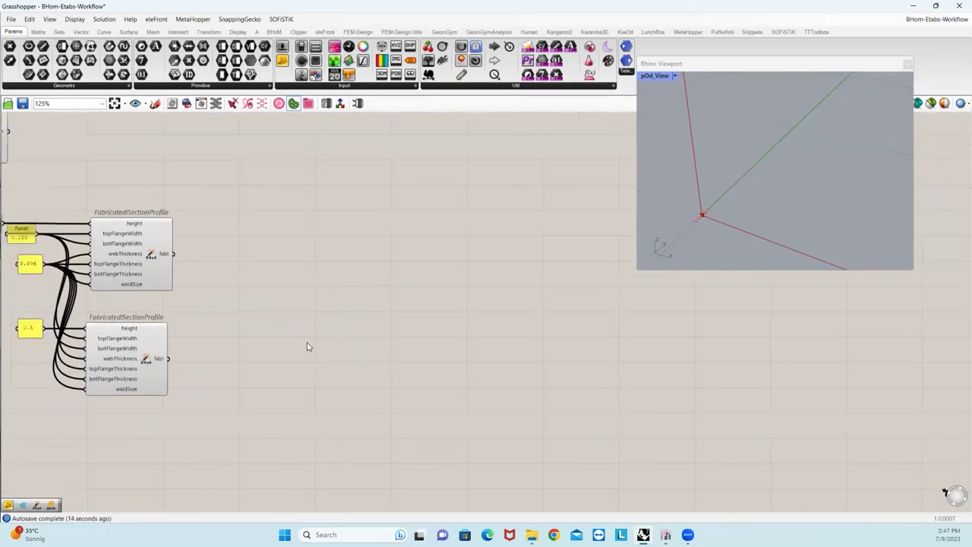
Place a BHoM CreateObject component to the right of the section profiles and set it to TaperedProfile with startProfile, endProfile and interpolationOrder inputs.
right_drag(284, 313, 309, 299)
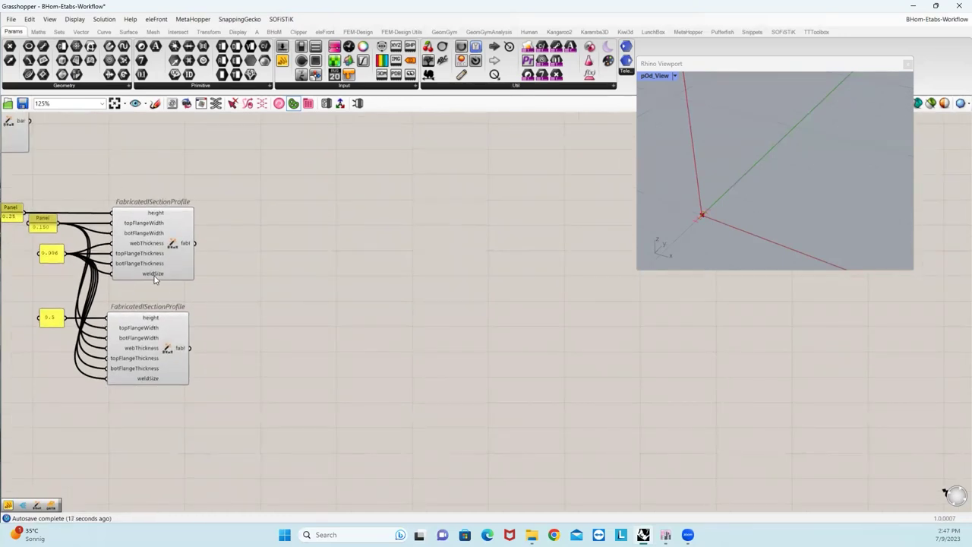
mouse_move(264, 329)
right_down()
mouse_move(245, 336)
mouse_move(274, 344)
right_up()
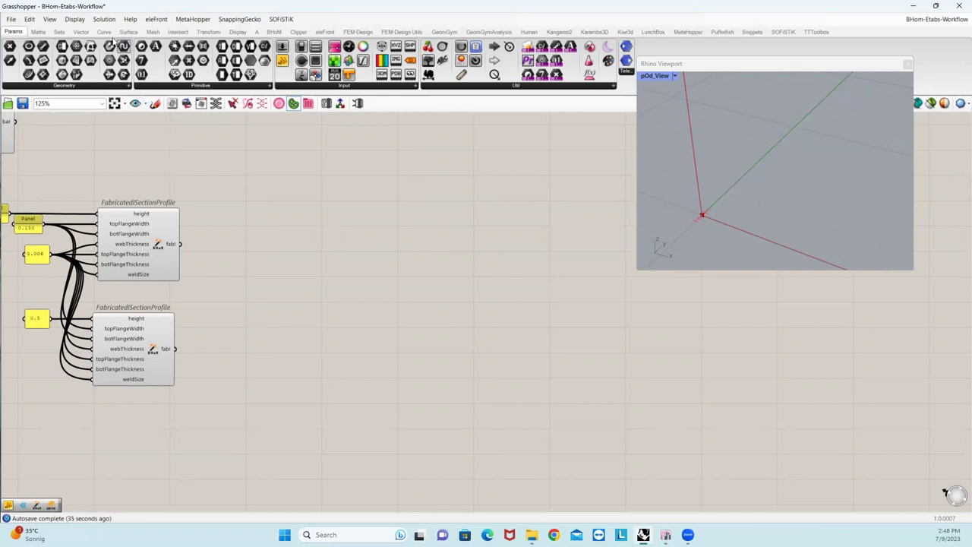
click(274, 35)
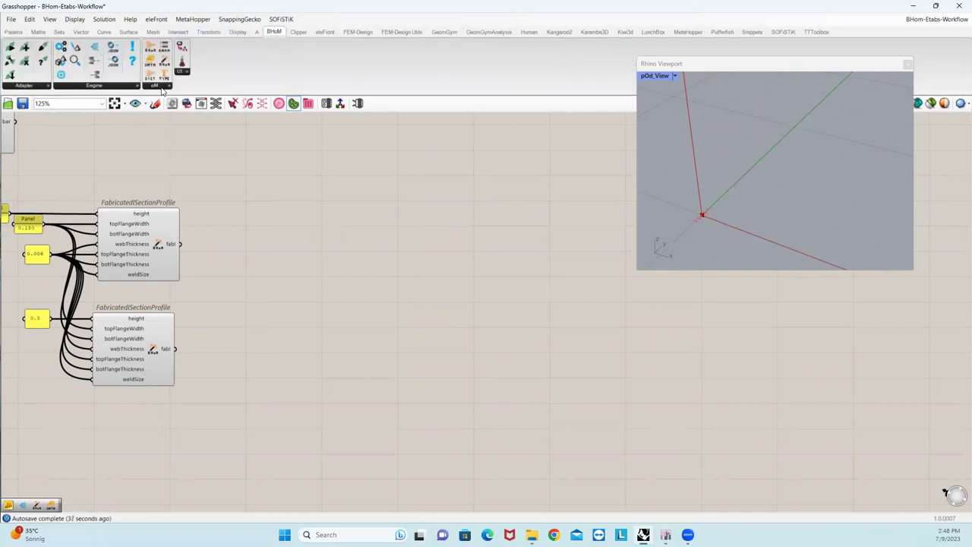
click(163, 90)
drag(180, 155, 320, 287)
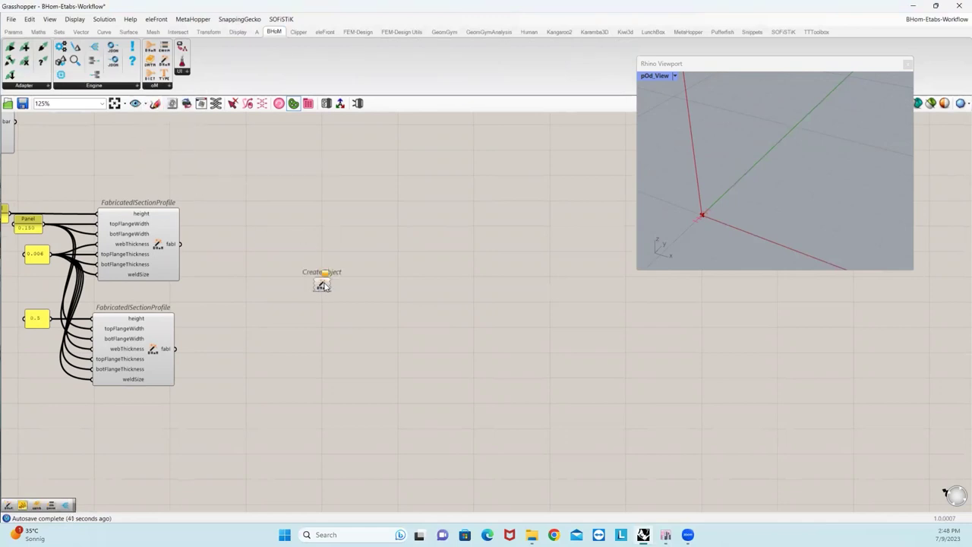
right_click(323, 286)
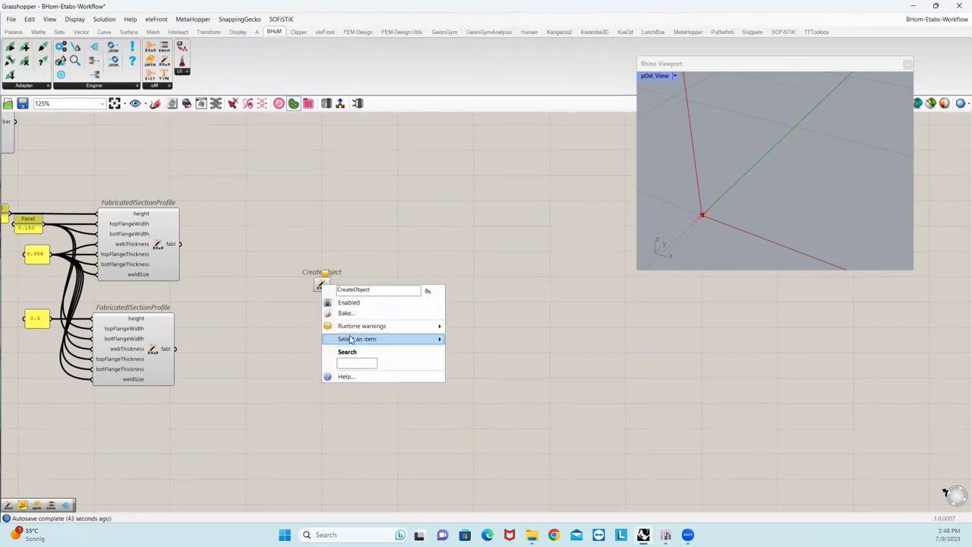
mouse_move(351, 339)
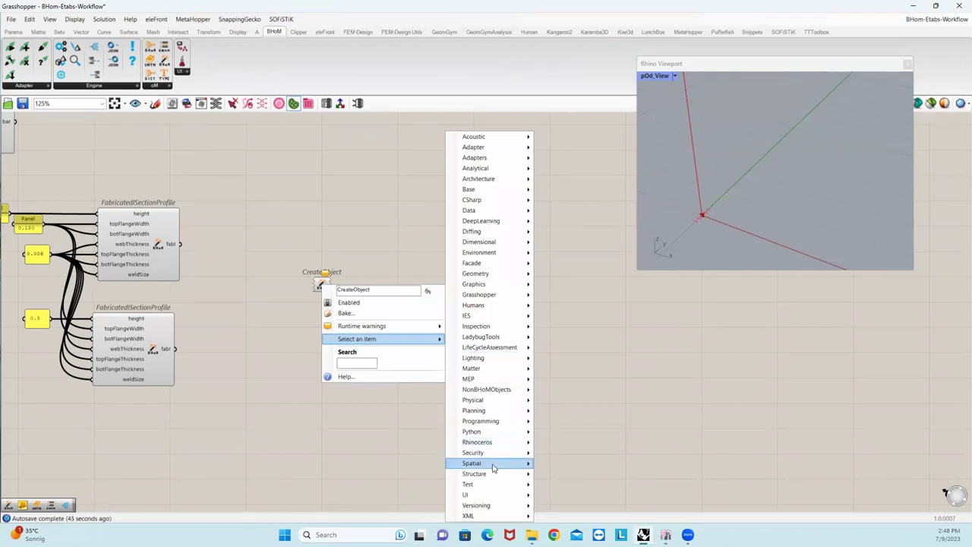
mouse_move(493, 467)
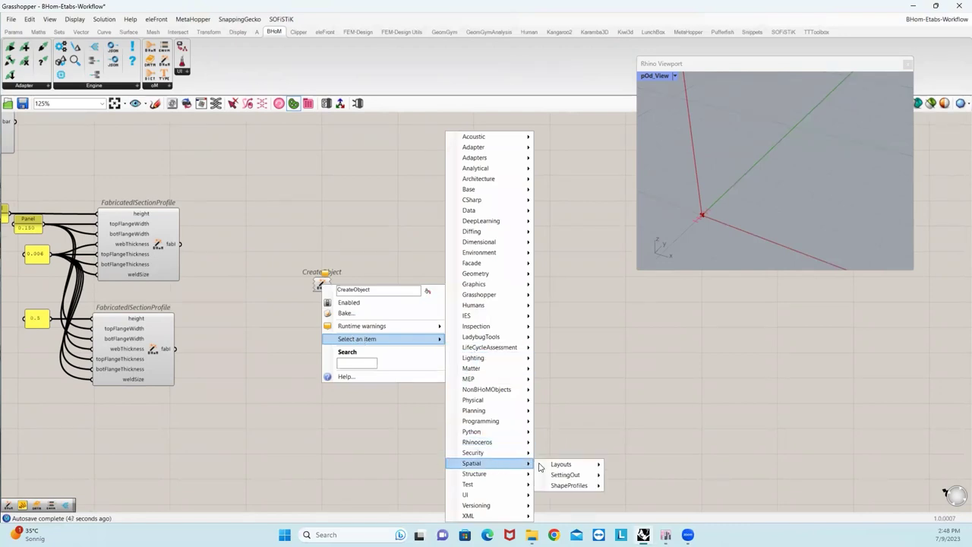
mouse_move(563, 486)
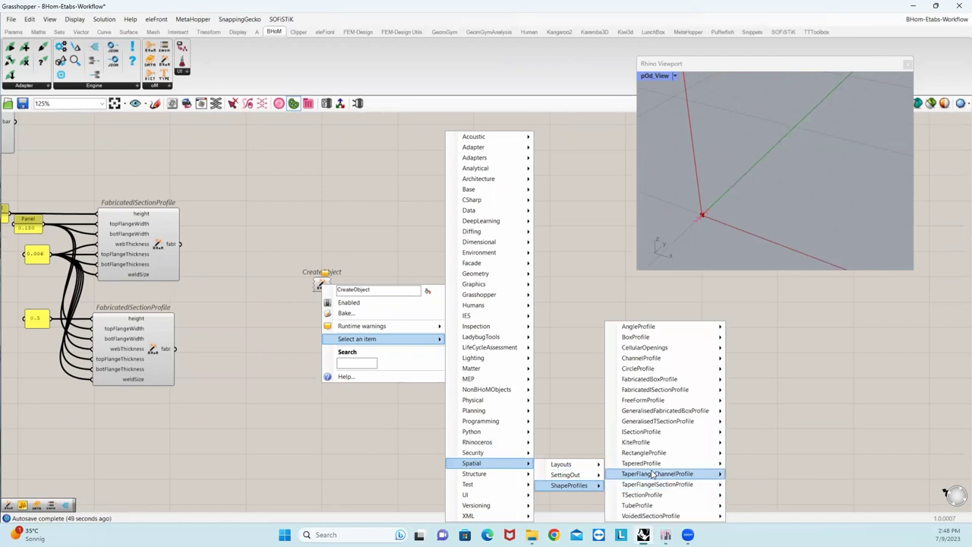
mouse_move(660, 465)
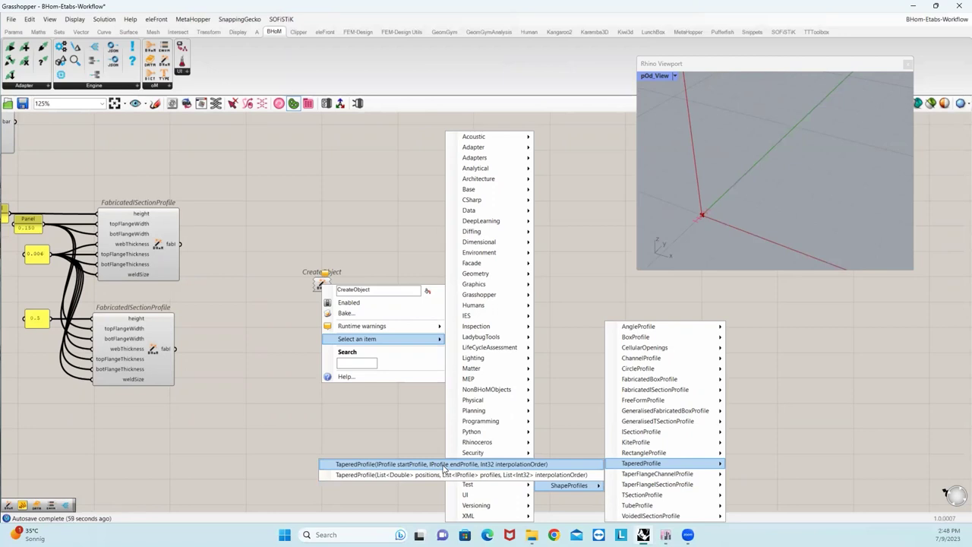
click(438, 465)
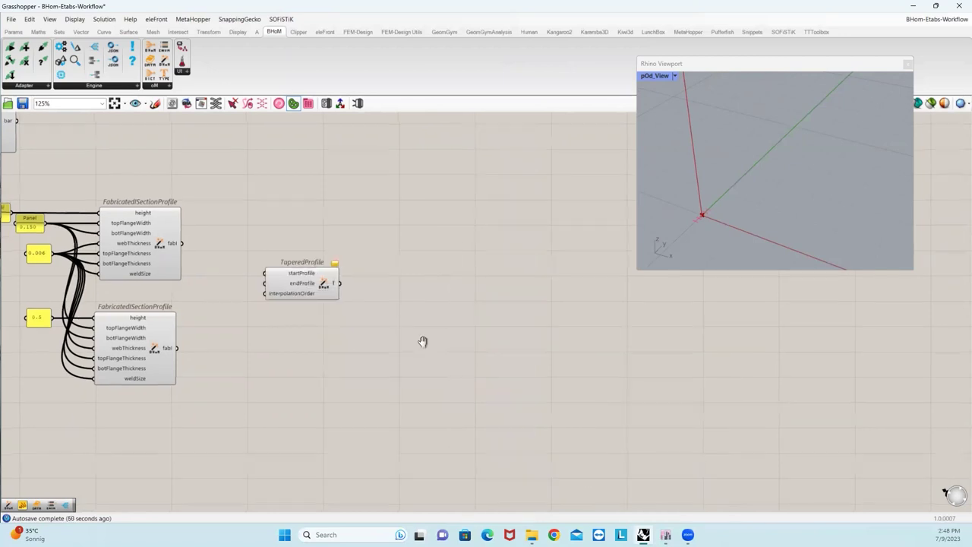
Connect the upper FabricatedISectionProfile to TaperedProfile's startProfile input and the lower one to its endProfile input.
drag(279, 226, 362, 255)
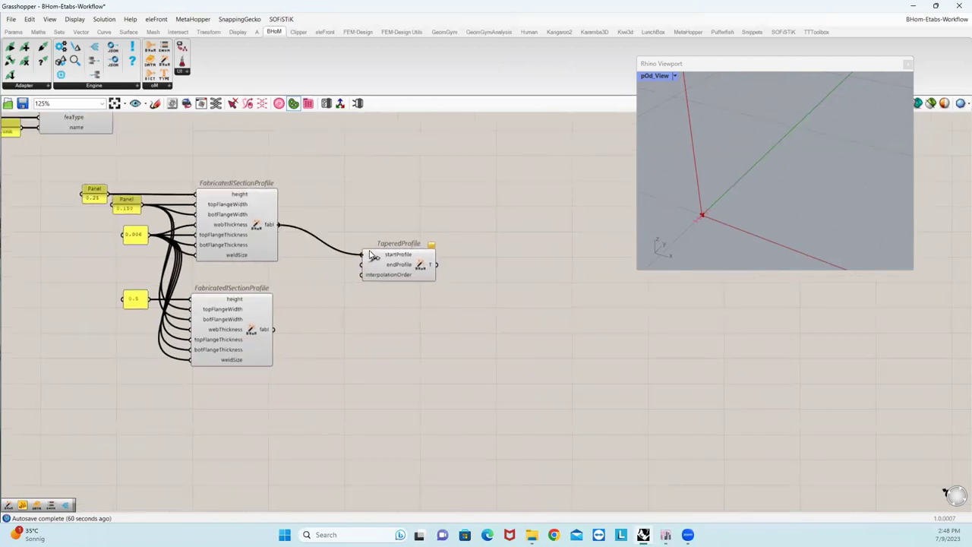
drag(275, 330, 363, 270)
Move the Bar component together with its BarFEAType list and name panel to free space above the TaperedProfile component.
scroll(376, 298, down, 6)
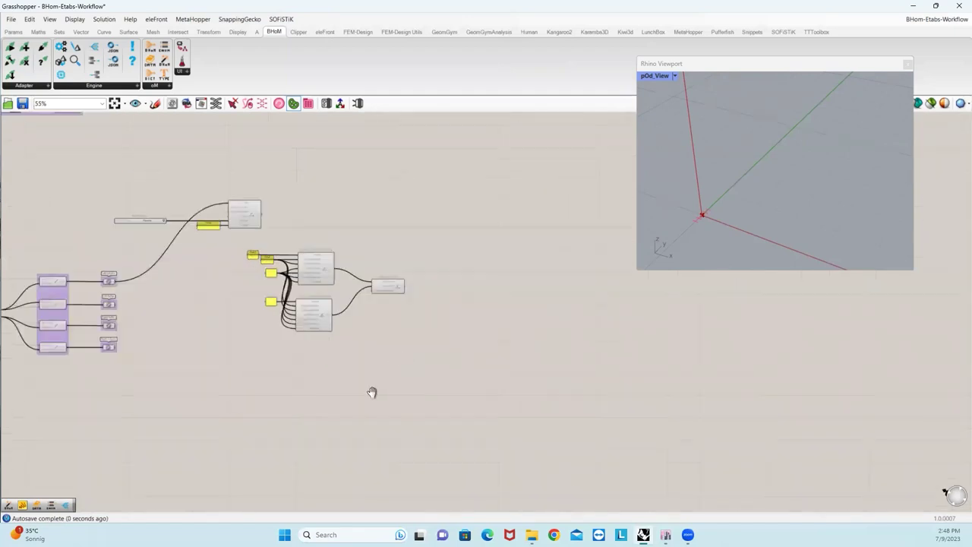
drag(116, 308, 402, 309)
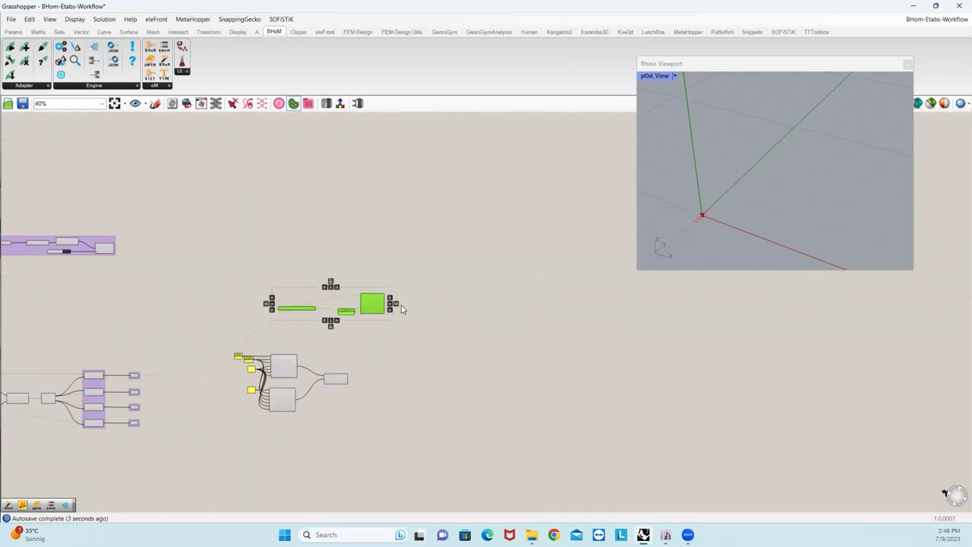
scroll(388, 351, up, 6)
click(387, 351)
Connect the TaperedProfile output to the Bar's sectionProperty input and read the Bar component's runtime messages.
drag(255, 436, 406, 198)
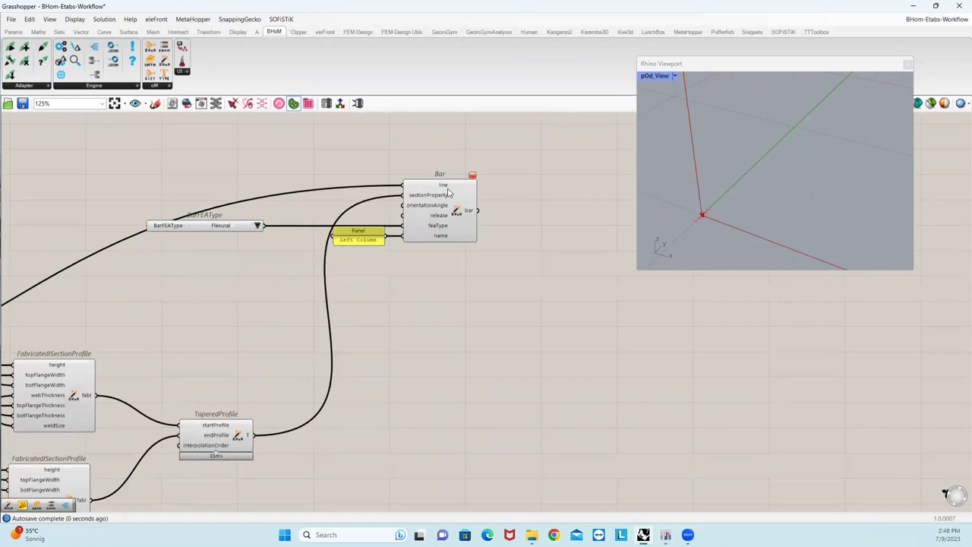
mouse_move(472, 178)
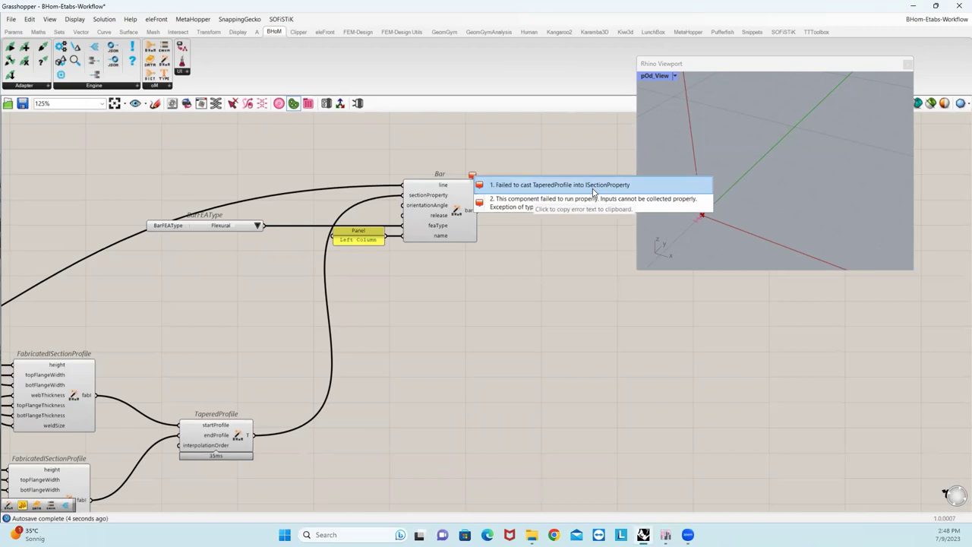
right_drag(430, 321, 481, 256)
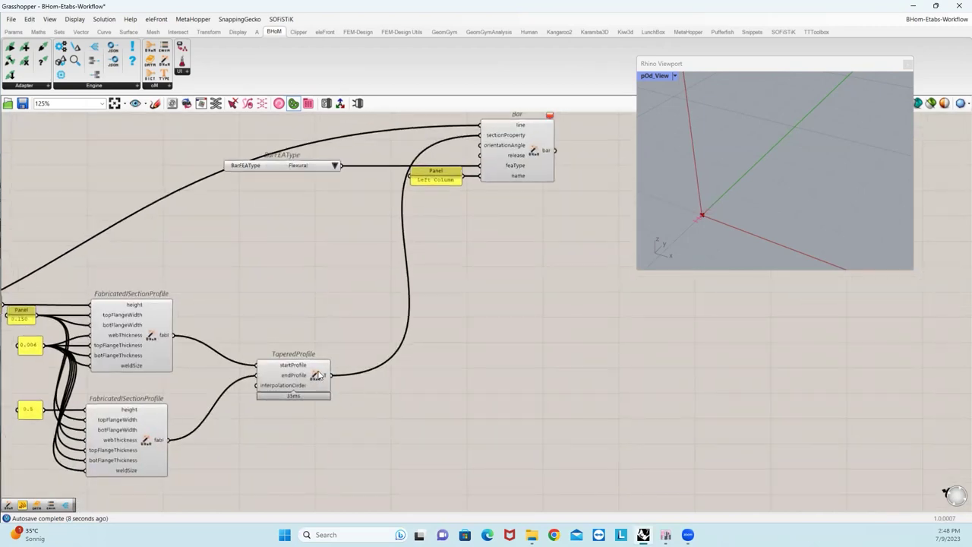
Place another CreateObject component below the Bar and set it to SteelSectionFromProfile from the structural steel section properties.
right_drag(338, 422, 238, 364)
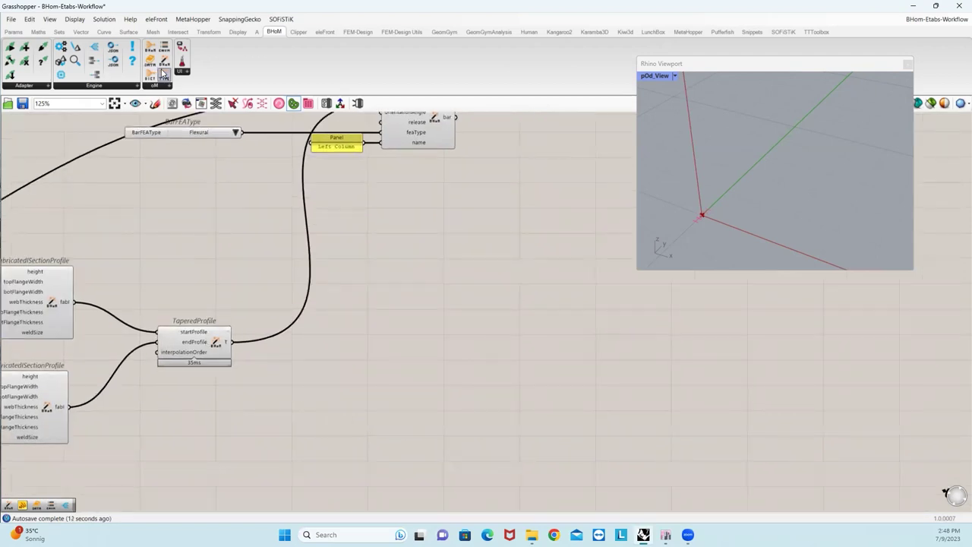
click(158, 86)
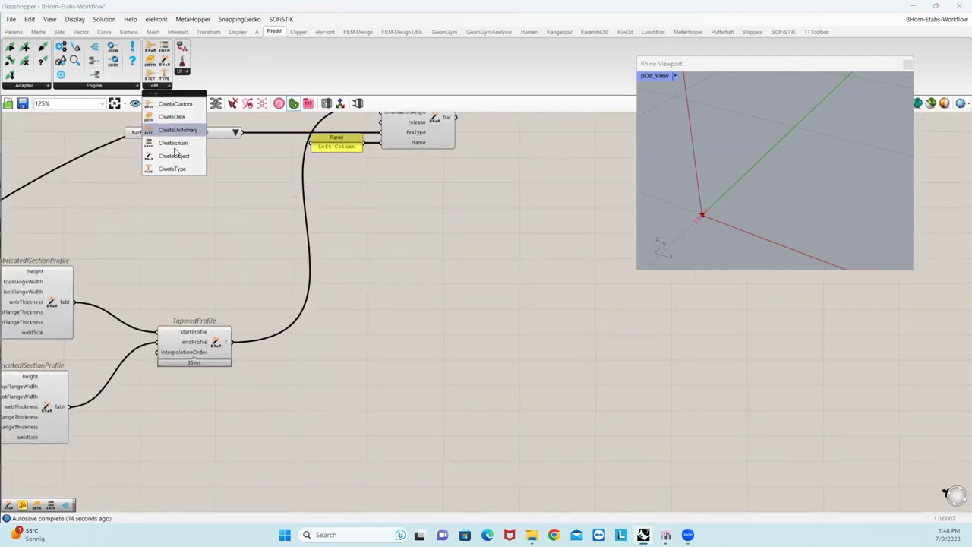
drag(361, 270, 365, 243)
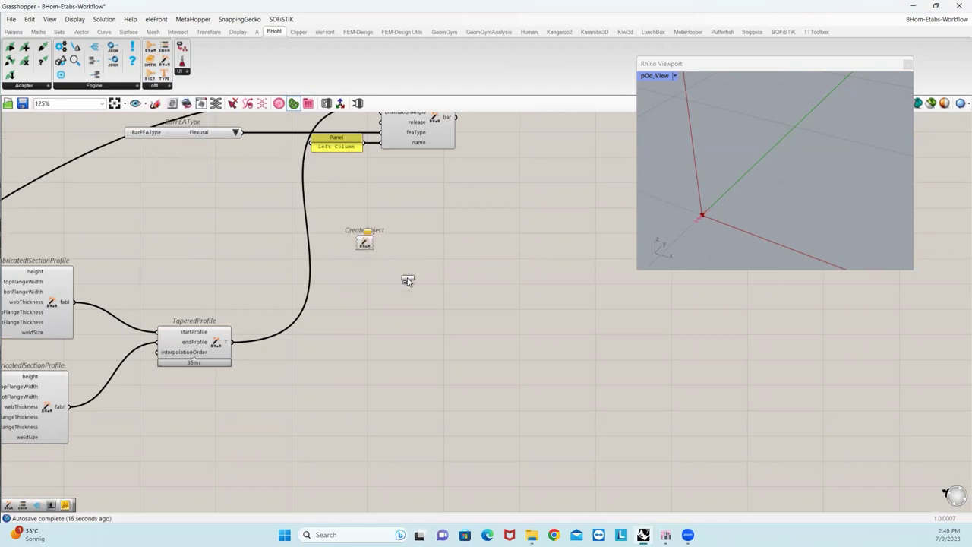
right_drag(406, 278, 322, 258)
right_click(281, 225)
mouse_move(304, 276)
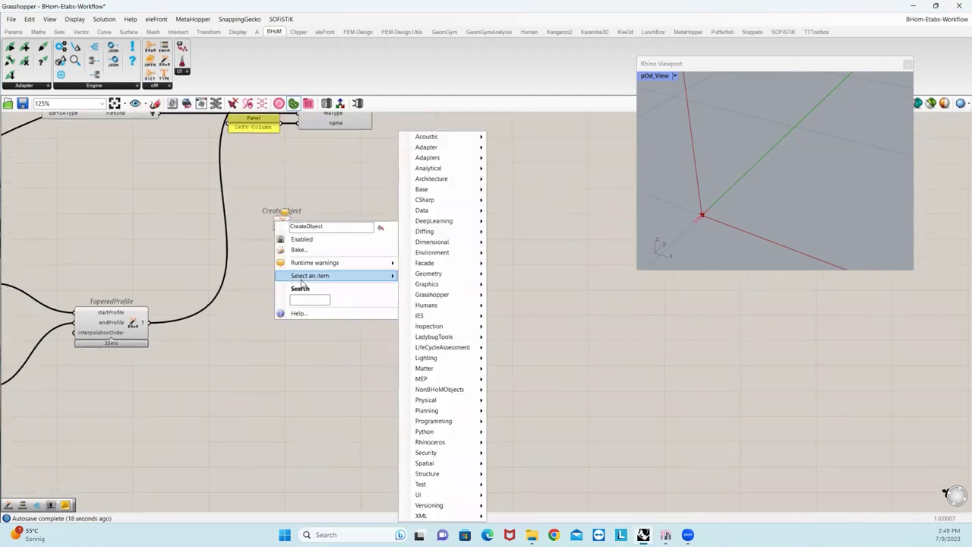
mouse_move(454, 390)
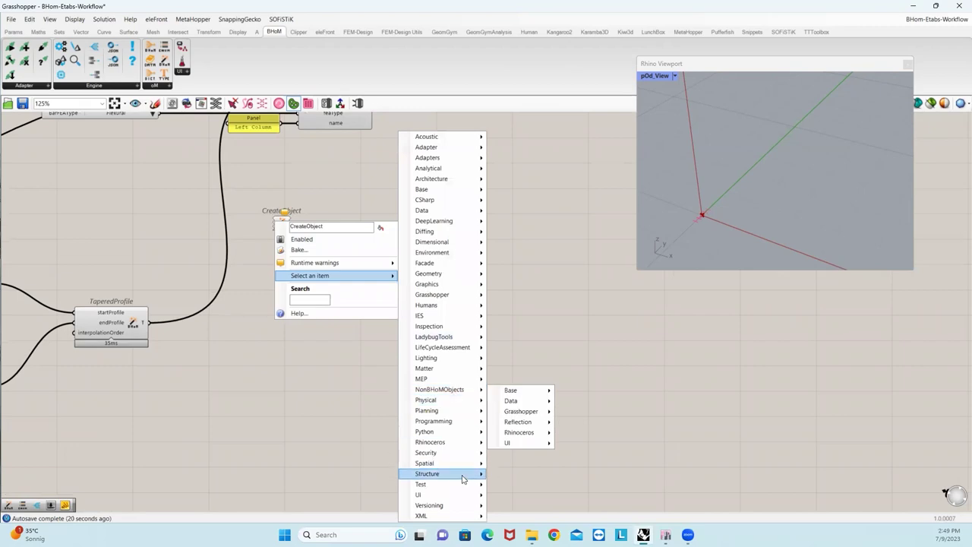
mouse_move(462, 477)
mouse_move(534, 508)
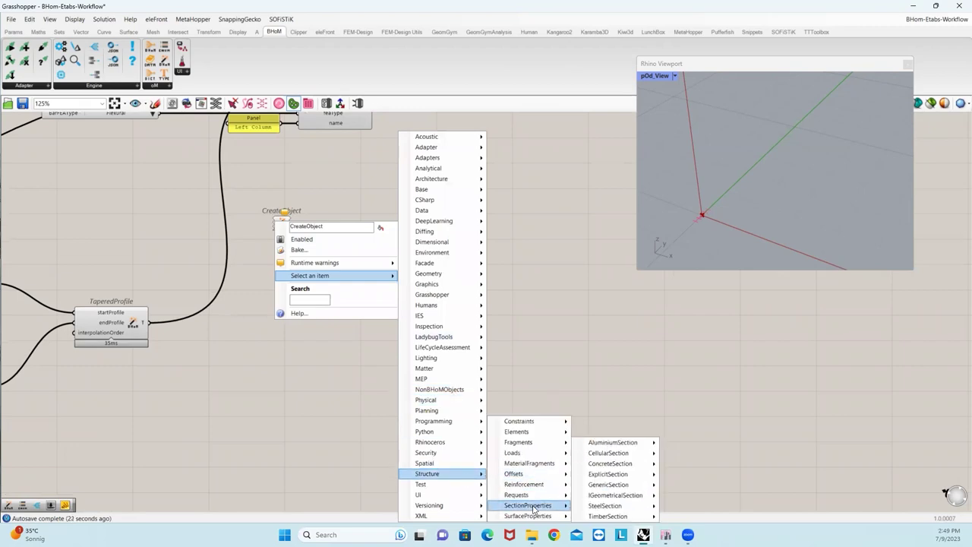
mouse_move(606, 505)
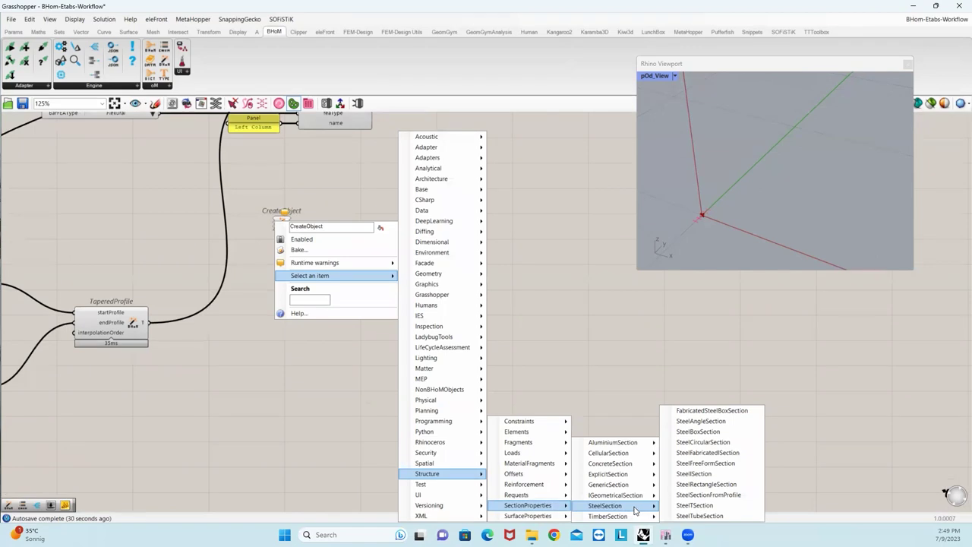
click(696, 497)
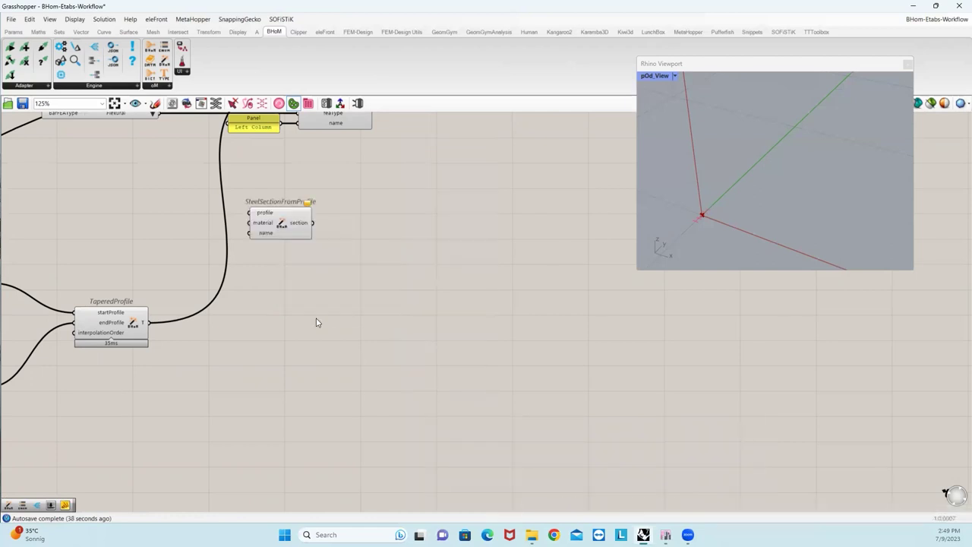
Move SteelSectionFromProfile beside TaperedProfile, connect the TaperedProfile output to its profile input and align the two components.
right_drag(314, 321, 536, 334)
drag(501, 238, 544, 353)
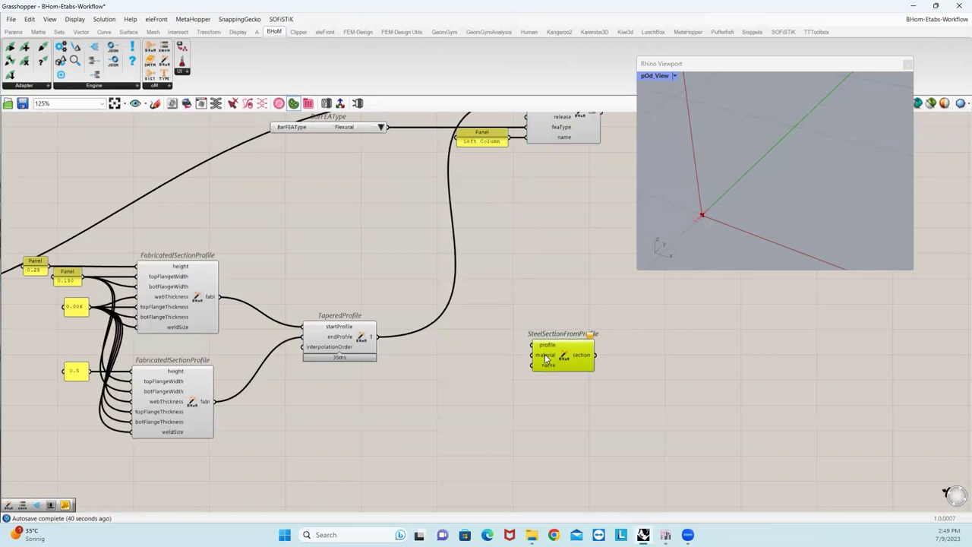
right_drag(459, 350, 407, 347)
scroll(441, 353, up, 2)
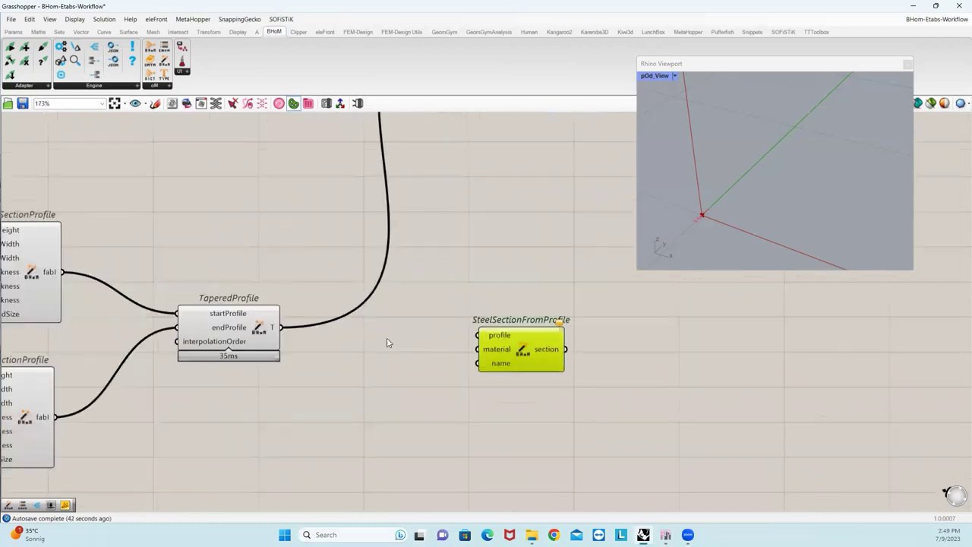
drag(283, 328, 481, 332)
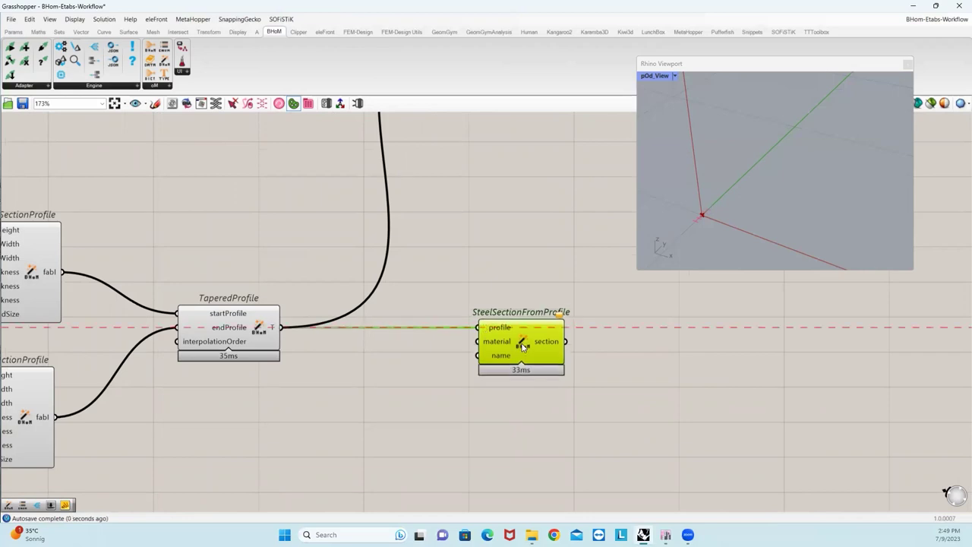
right_drag(437, 366, 467, 352)
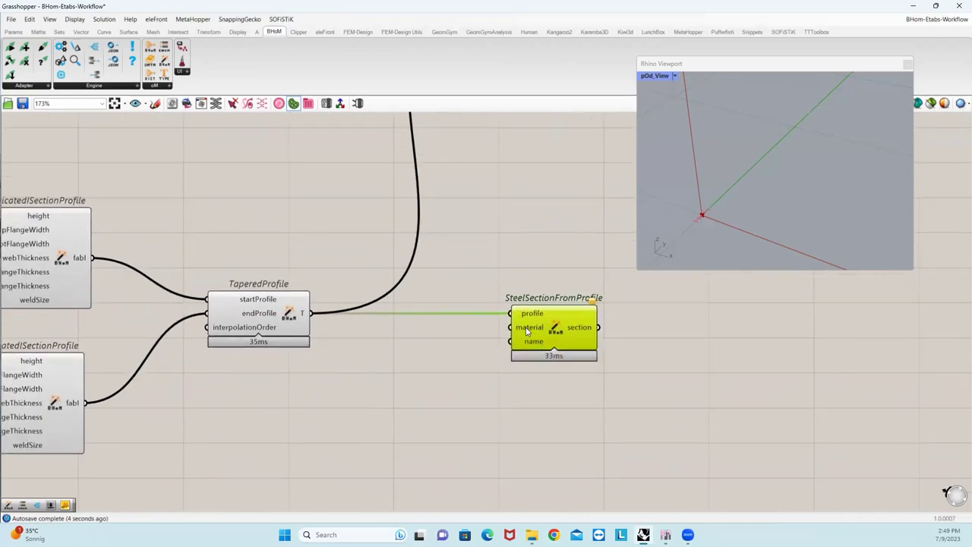
right_drag(487, 343, 508, 336)
drag(530, 323, 484, 344)
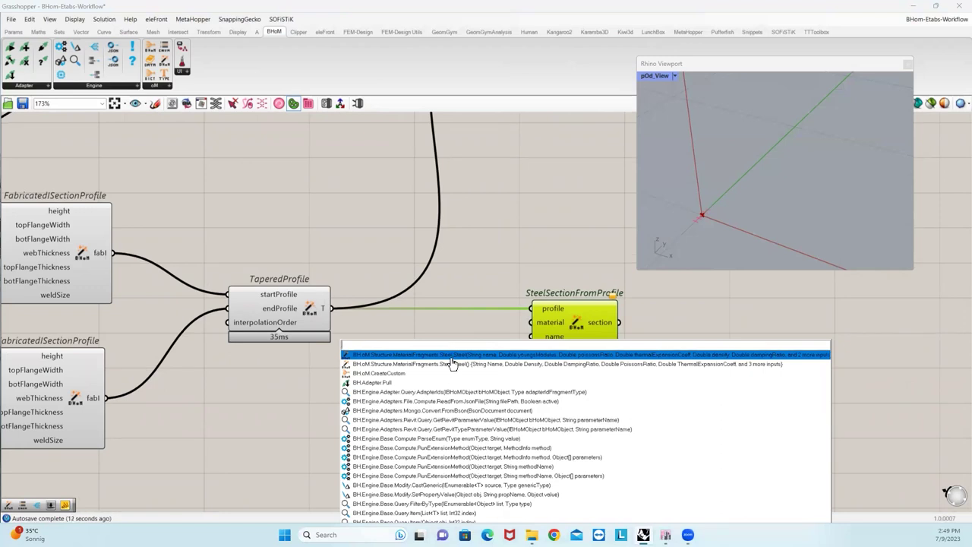
click(473, 273)
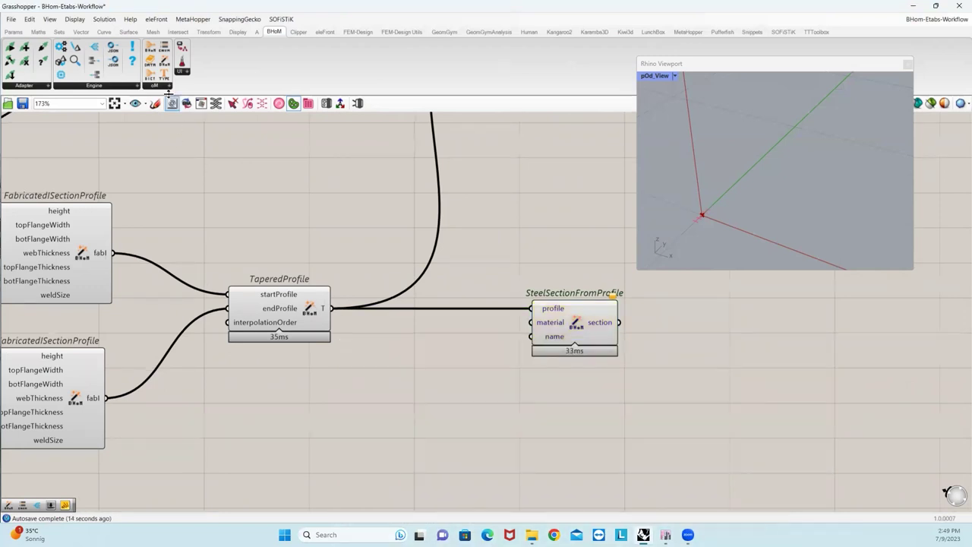
Place a CreateData component below TaperedProfile and set it to Steel from the MaterialsUSA structural materials.
click(165, 85)
drag(172, 117, 382, 346)
right_drag(382, 346, 249, 307)
right_click(248, 307)
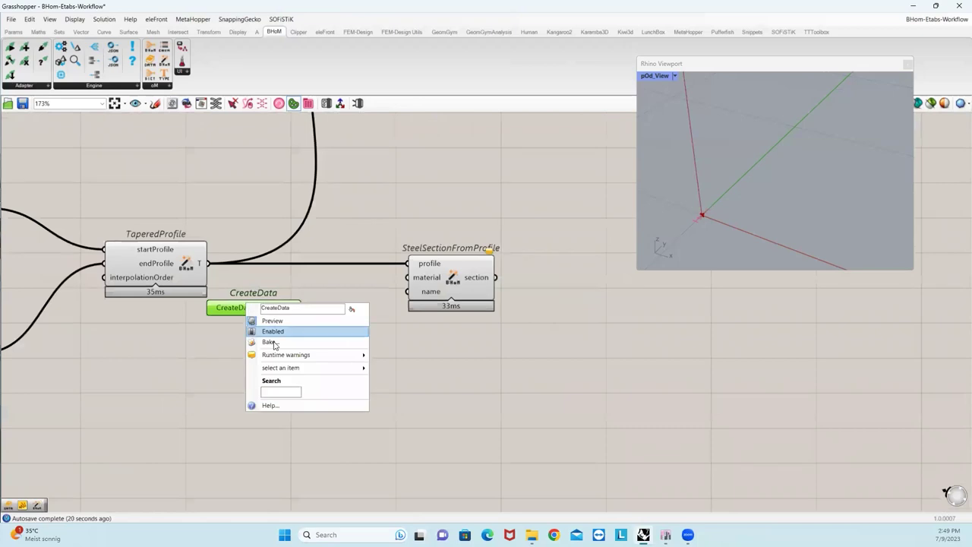
mouse_move(292, 372)
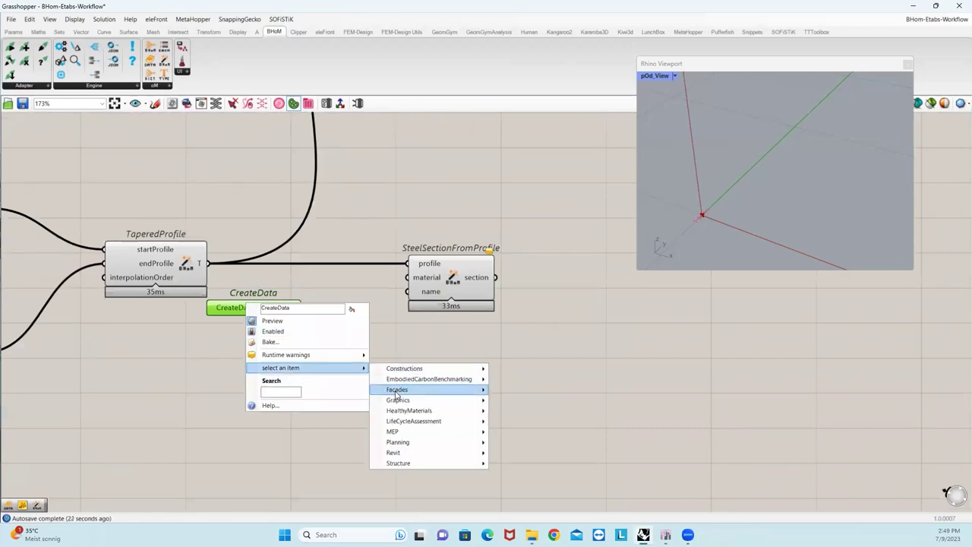
mouse_move(426, 467)
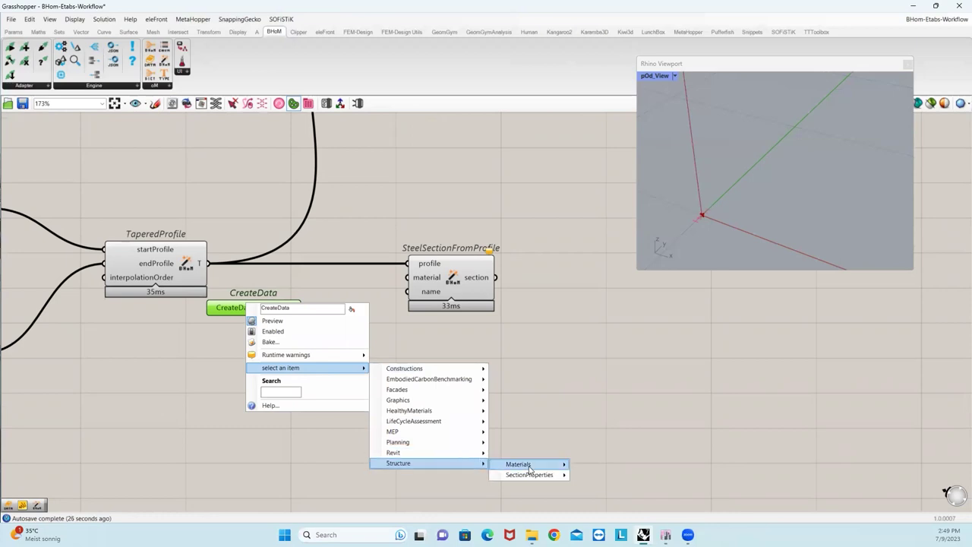
mouse_move(532, 467)
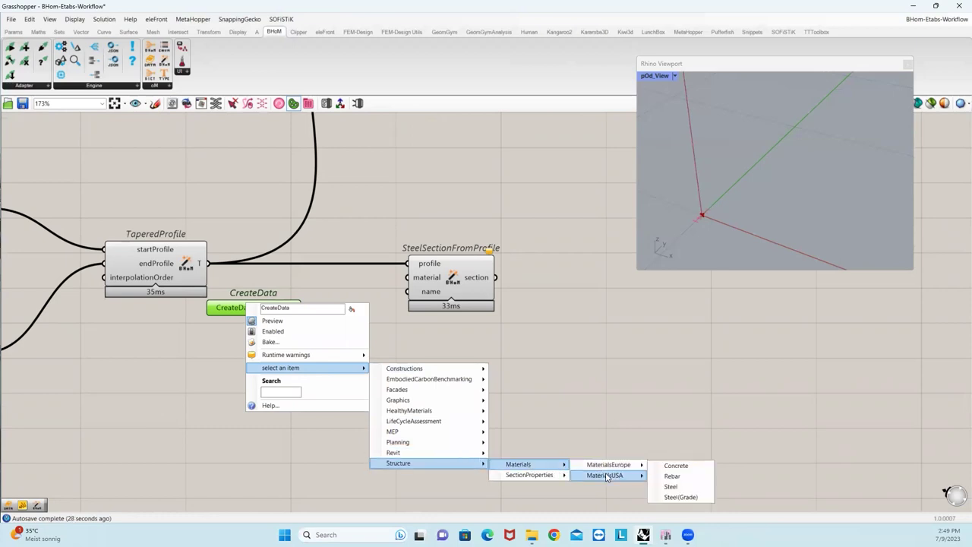
mouse_move(606, 477)
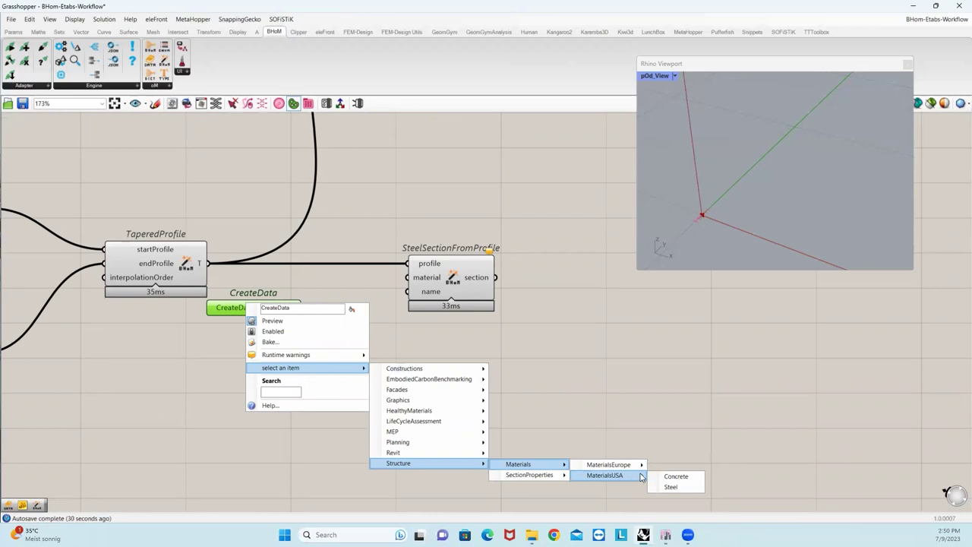
click(667, 488)
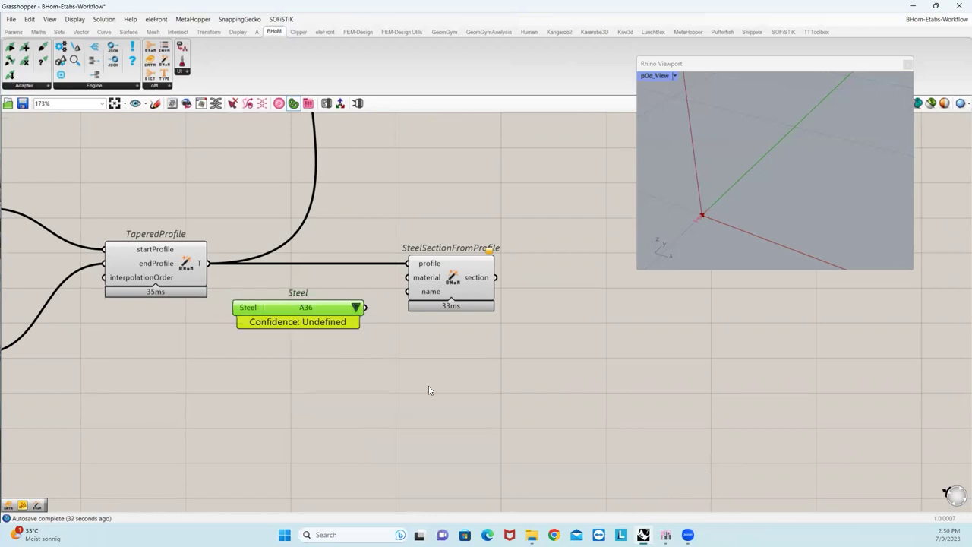
Choose steel grade A572Gr50, connect it to SteelSectionFromProfile's material input and align the Steel list with that input.
right_drag(342, 332, 409, 342)
click(422, 319)
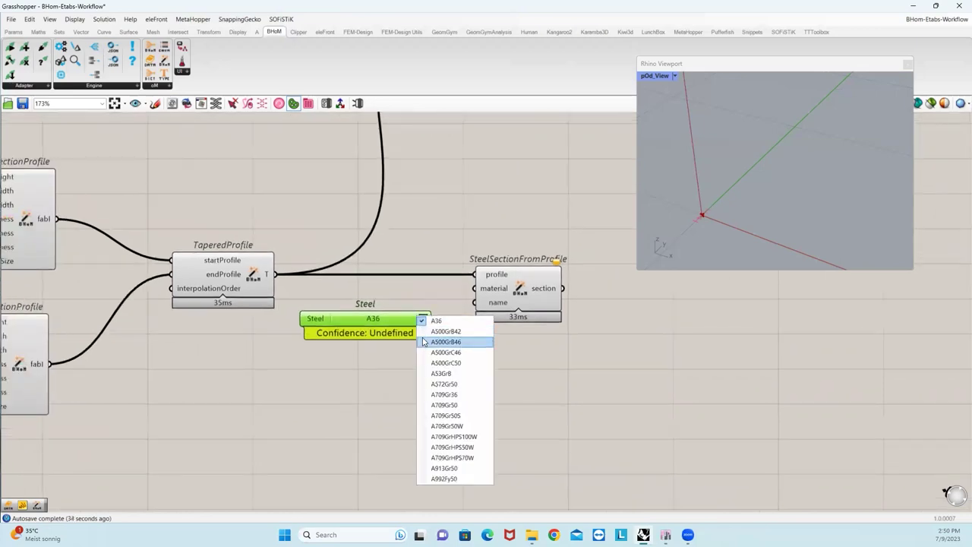
click(439, 386)
right_drag(425, 365, 396, 398)
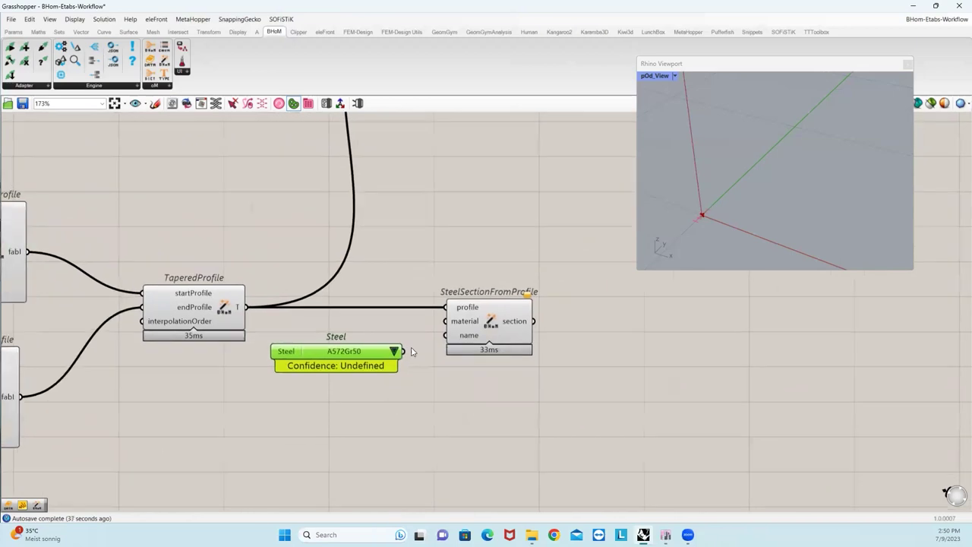
drag(403, 351, 443, 325)
drag(356, 355, 363, 325)
click(408, 389)
mouse_move(407, 389)
right_down()
mouse_move(398, 390)
mouse_move(421, 378)
right_up()
right_drag(477, 349, 542, 360)
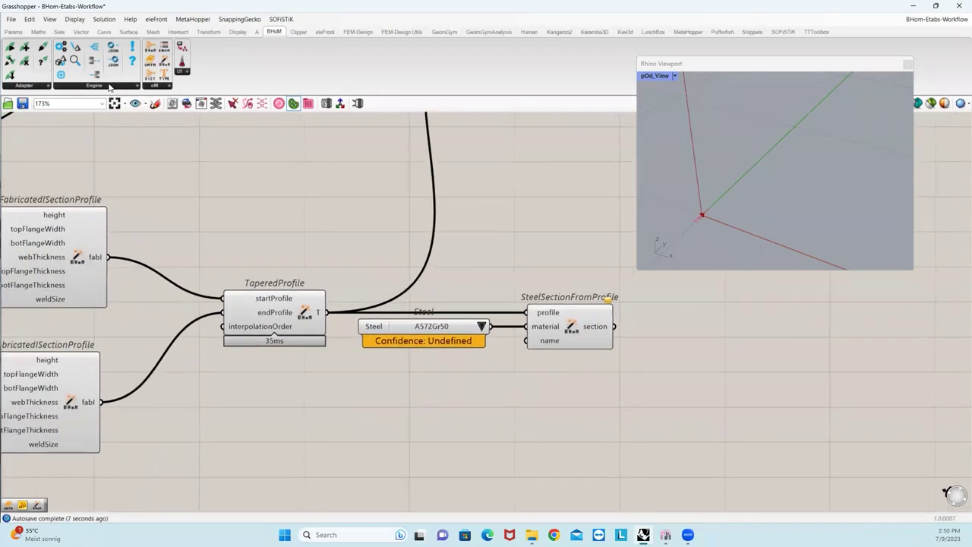
Add a panel reading 250-500x150x6 and connect it to SteelSectionFromProfile's name input.
double_click(327, 410)
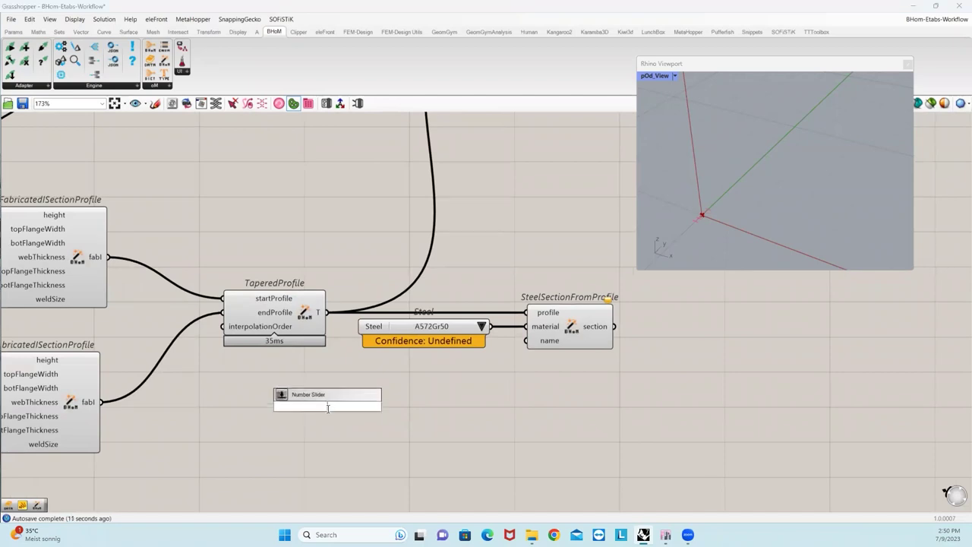
text("250)
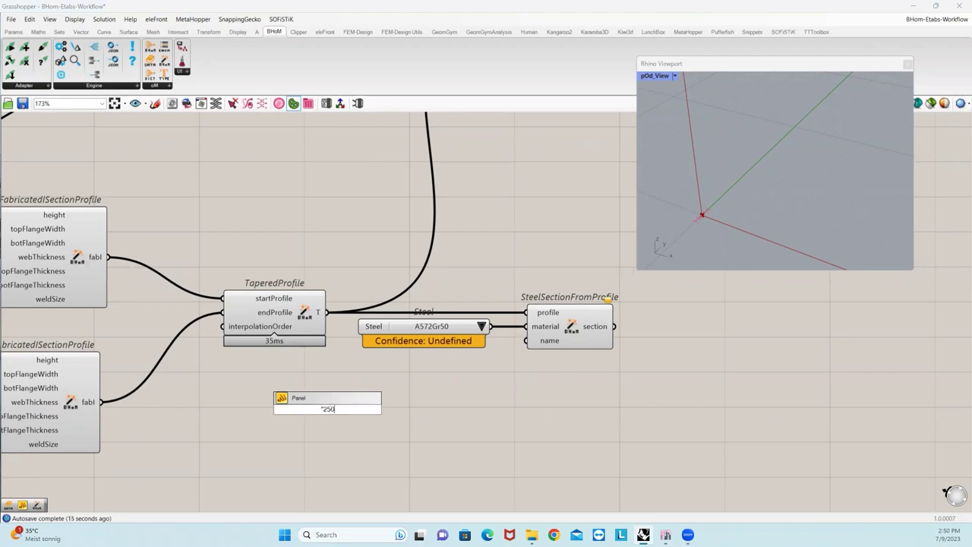
text(-500x150x6)
key(Return)
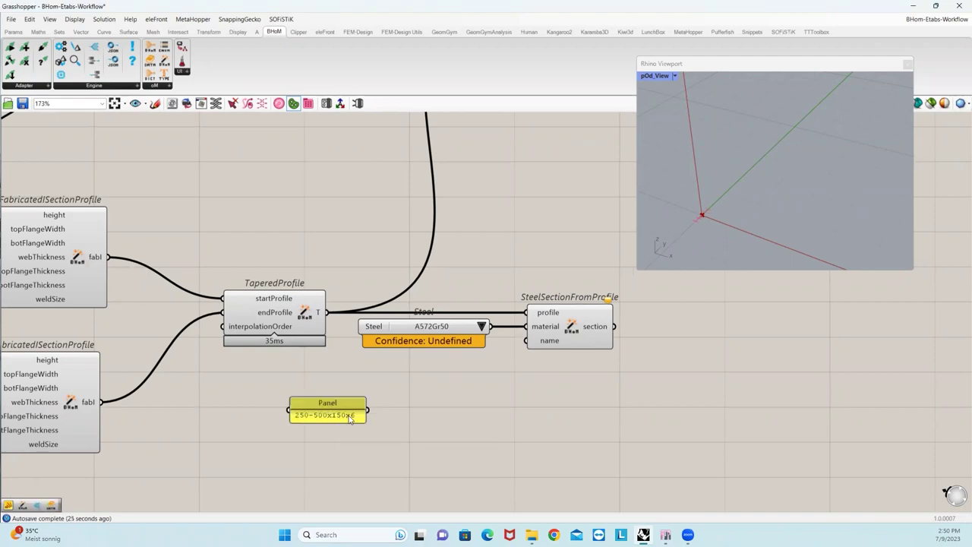
drag(373, 417, 527, 341)
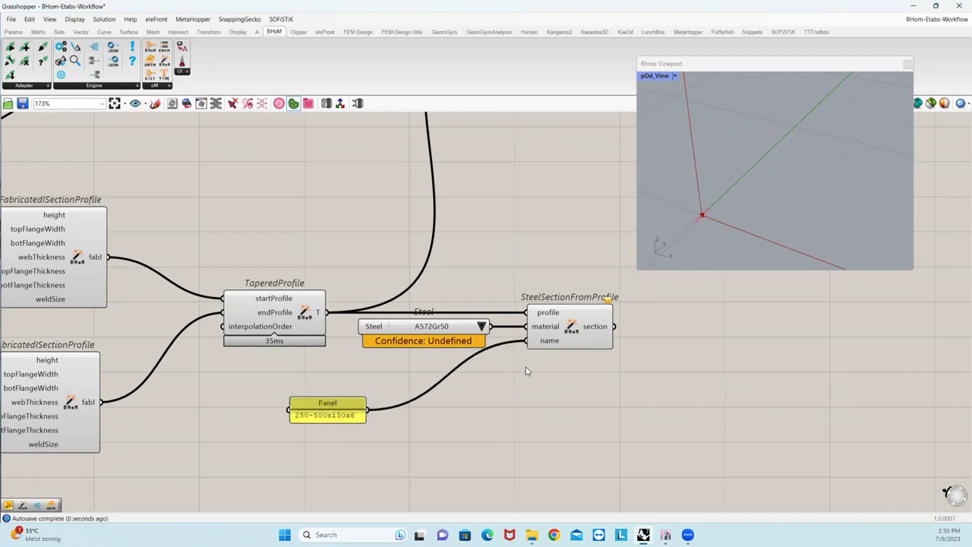
Connect SteelSectionFromProfile's section output to the Bar's sectionProperty input in place of the TaperedProfile connection.
scroll(542, 376, down, 3)
scroll(542, 377, down, 1)
right_drag(542, 377, 439, 411)
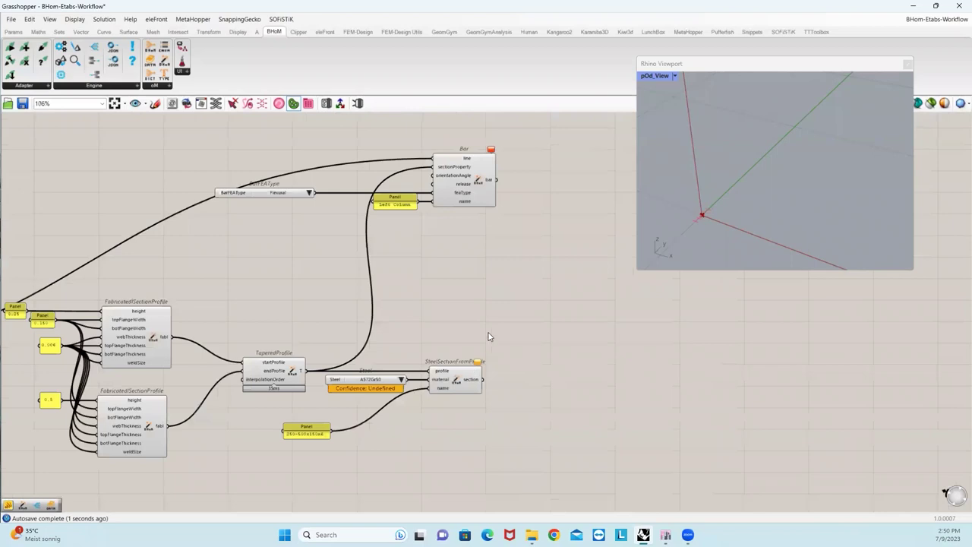
drag(483, 379, 508, 182)
Place an Explode component beside SteelSectionFromProfile and connect the section output to its object input.
scroll(516, 288, down, 3)
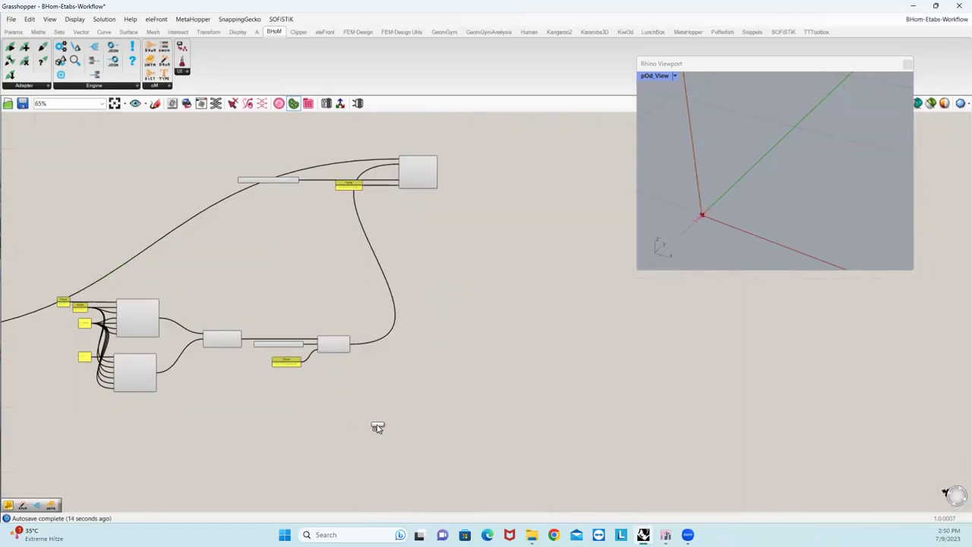
scroll(380, 352, up, 4)
click(433, 348)
scroll(332, 347, up, 4)
drag(317, 320, 489, 350)
right_drag(365, 391, 161, 373)
scroll(228, 305, down, 4)
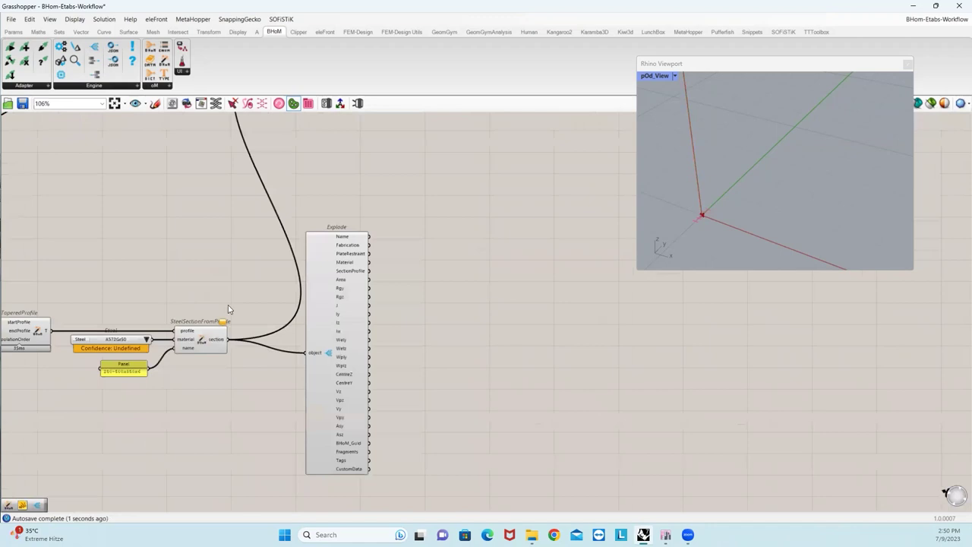
drag(318, 354, 362, 357)
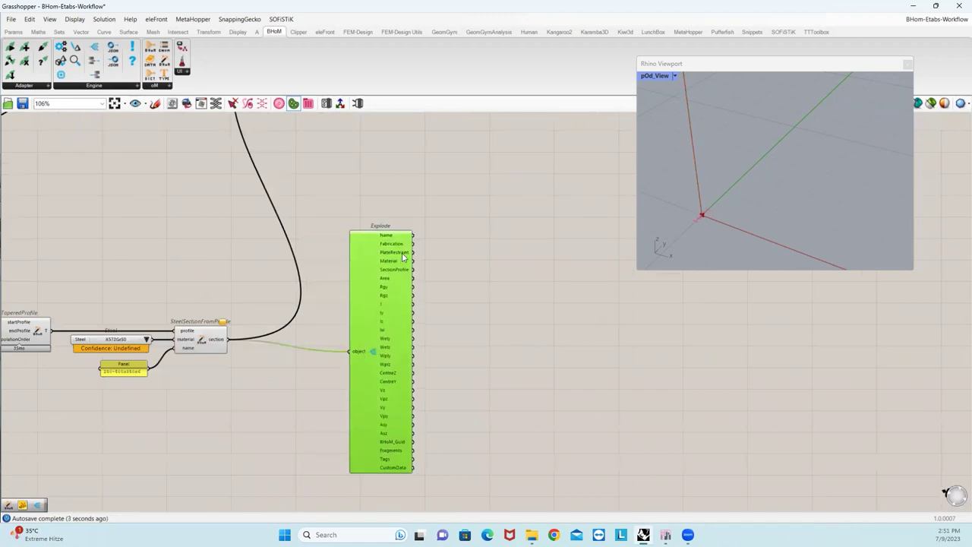
Inspect the exploded section's Name, Material and SectionProfile outputs in a temporary panel.
scroll(403, 254, up, 4)
right_drag(455, 221, 346, 220)
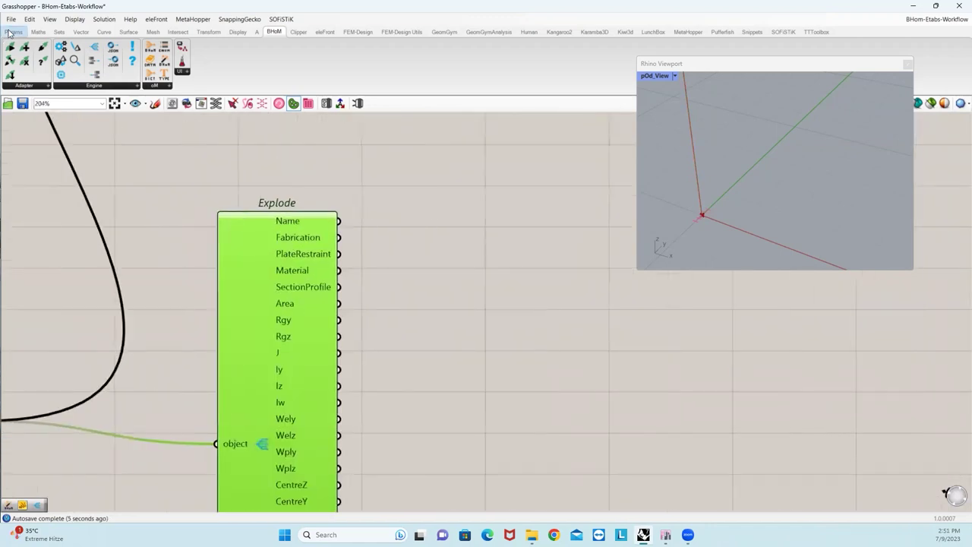
click(10, 32)
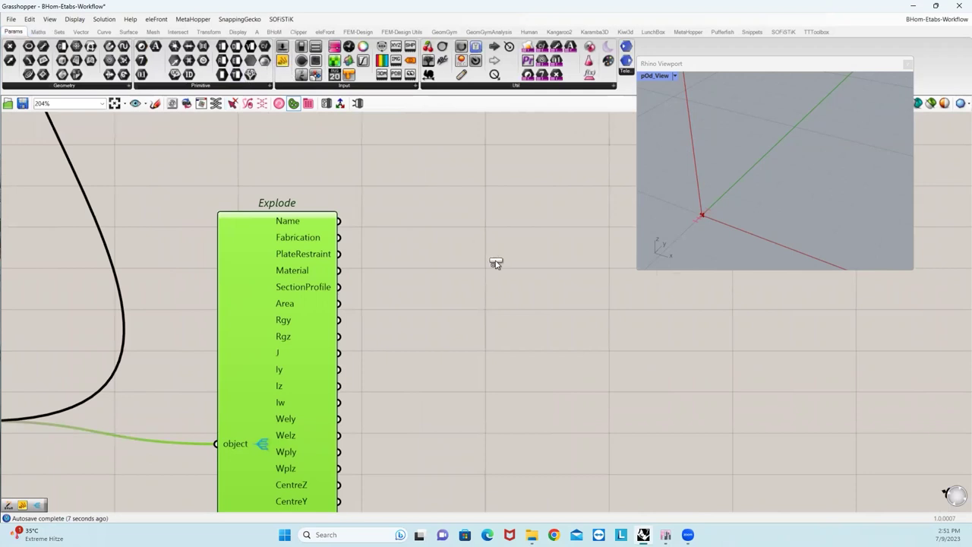
drag(495, 263, 495, 261)
drag(343, 222, 430, 261)
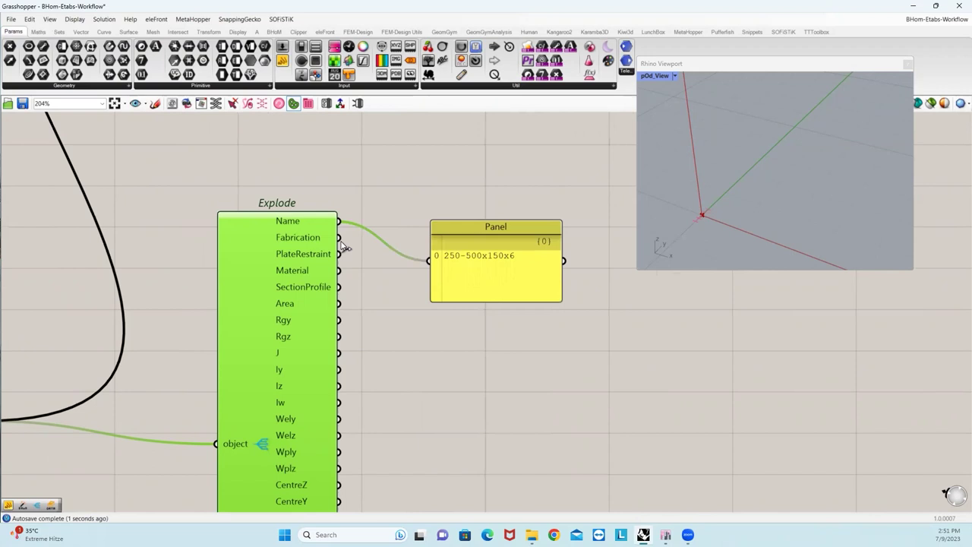
drag(341, 271, 429, 260)
drag(341, 287, 425, 260)
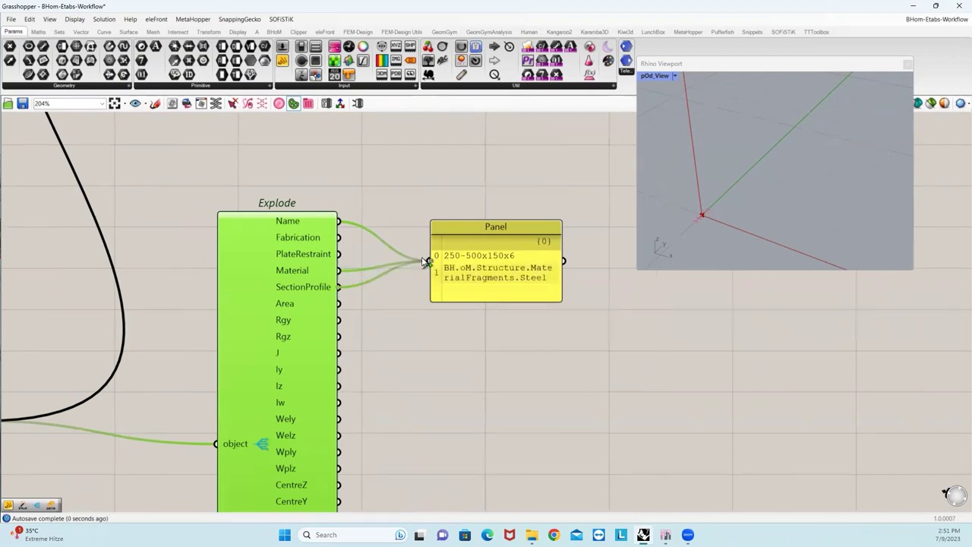
Place a BHoM Push component beyond the Bar component and move it closer to the Bar.
scroll(335, 312, down, 8)
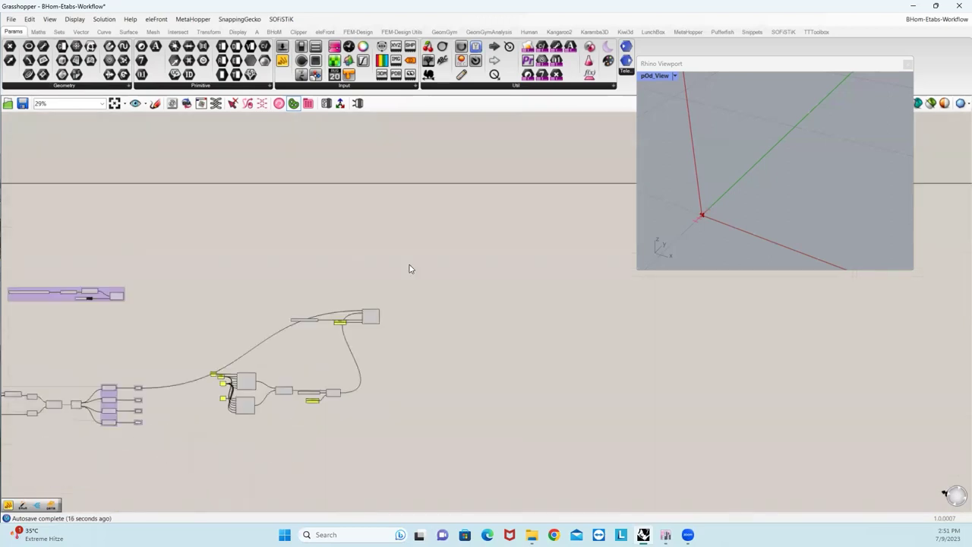
right_drag(409, 269, 426, 248)
click(273, 32)
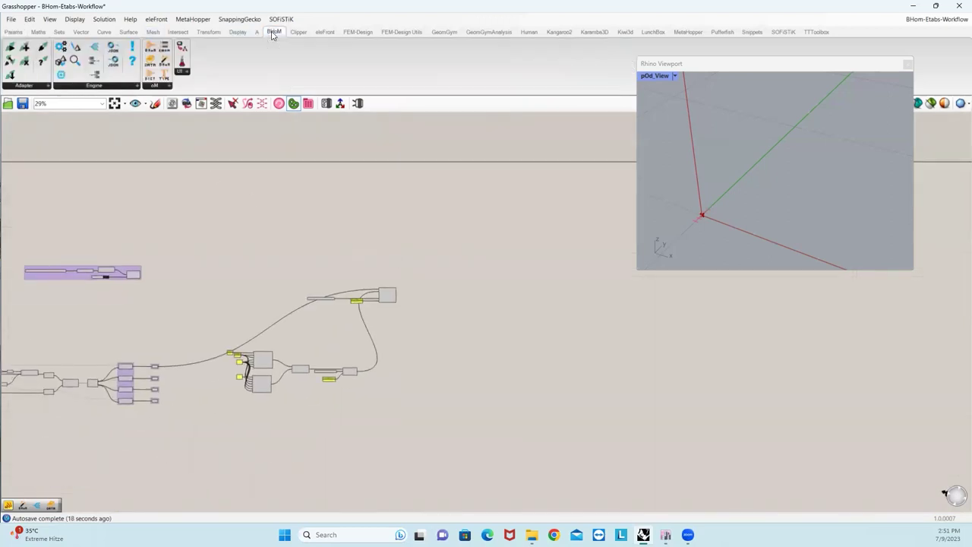
click(23, 86)
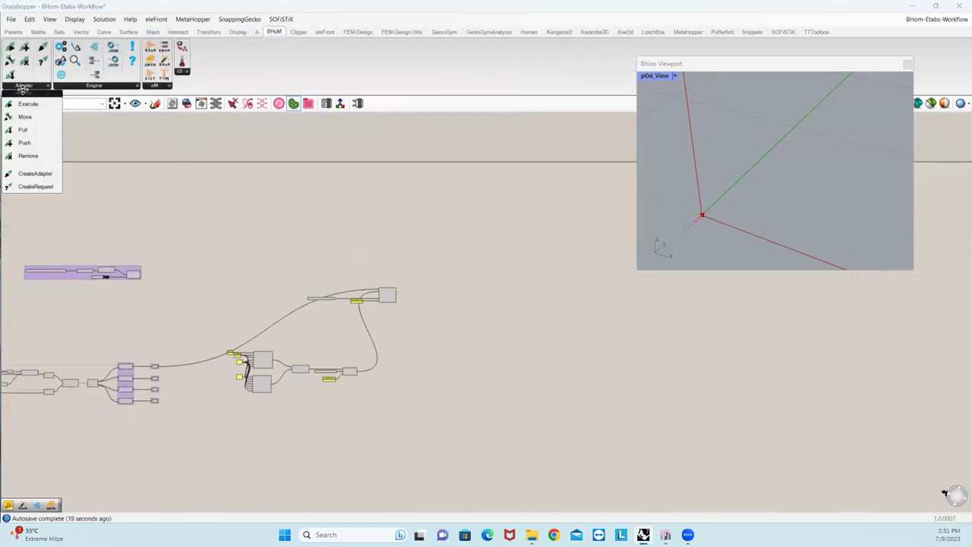
click(25, 144)
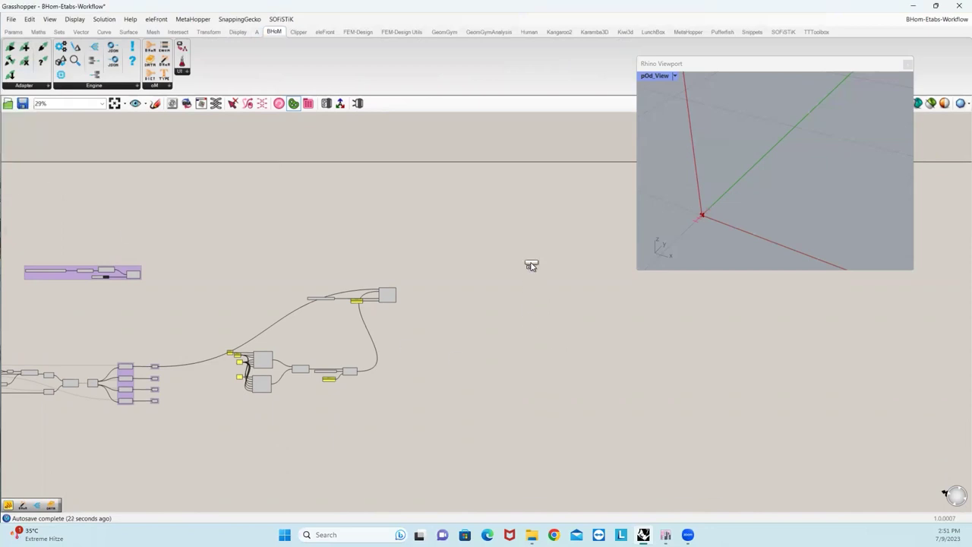
click(529, 264)
scroll(471, 279, up, 5)
right_drag(571, 244, 422, 286)
drag(512, 263, 301, 304)
right_drag(252, 323, 509, 309)
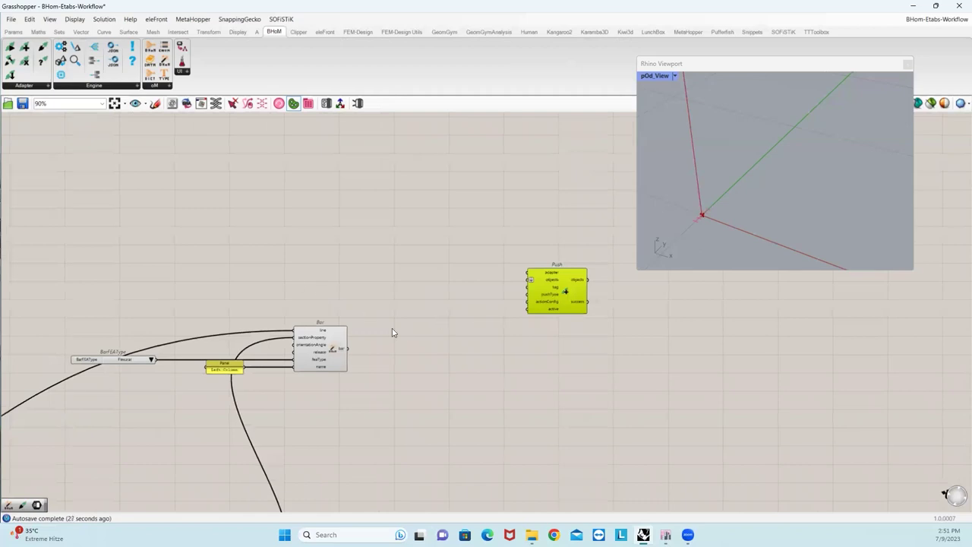
Connect the adapter component's output to Push's adapter input and move Push farther away from the Bar.
scroll(566, 296, down, 4)
scroll(273, 291, up, 3)
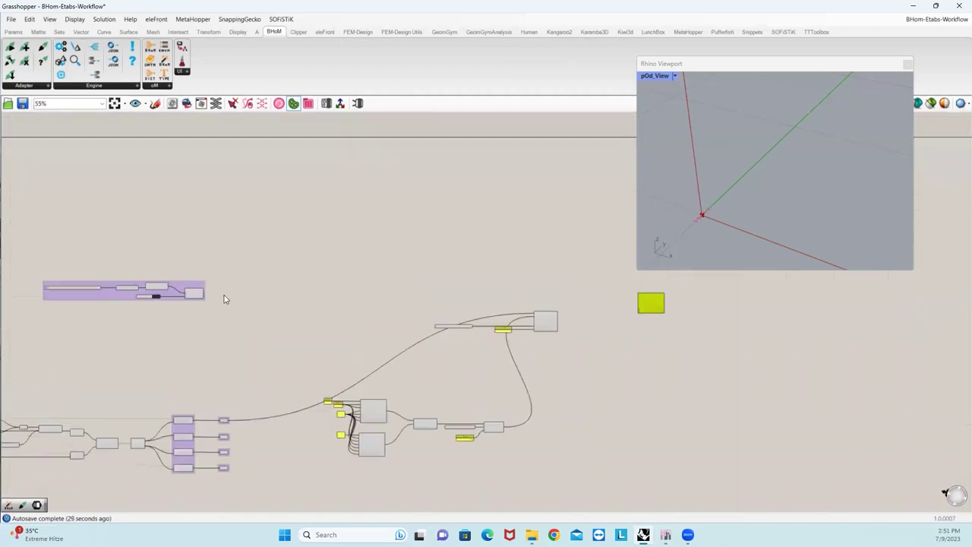
scroll(218, 297, up, 1)
drag(184, 293, 562, 343)
scroll(234, 293, down, 8)
scroll(430, 289, up, 7)
scroll(497, 262, up, 7)
scroll(529, 350, down, 7)
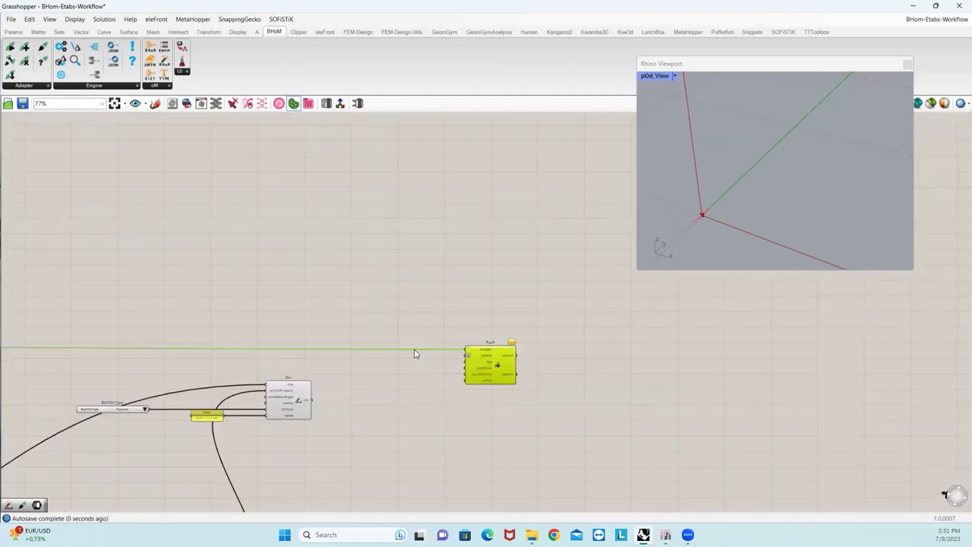
drag(500, 283, 560, 274)
click(459, 317)
Place a Merge component between Bar and Push and connect the bar output to its Data 1 input.
right_drag(400, 314, 511, 262)
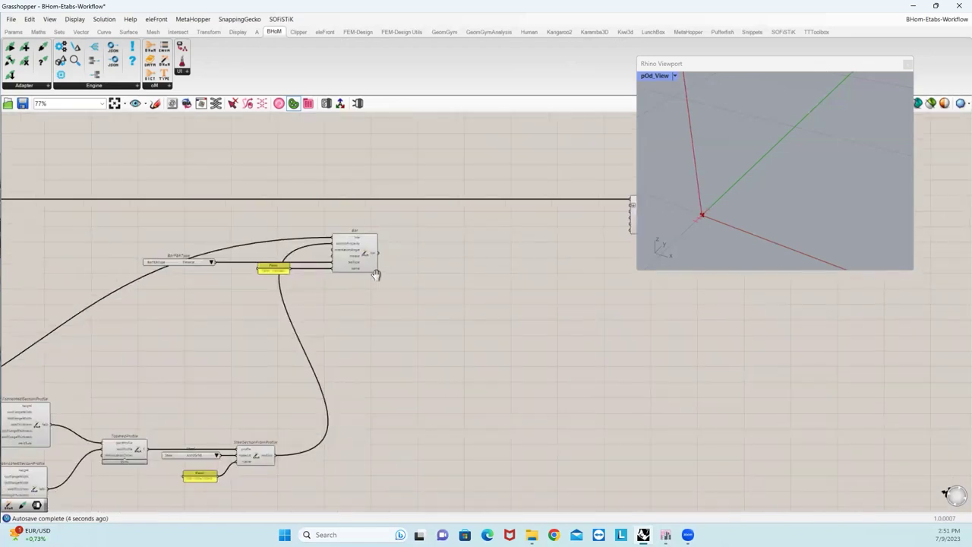
right_drag(375, 271, 277, 275)
right_drag(345, 303, 337, 331)
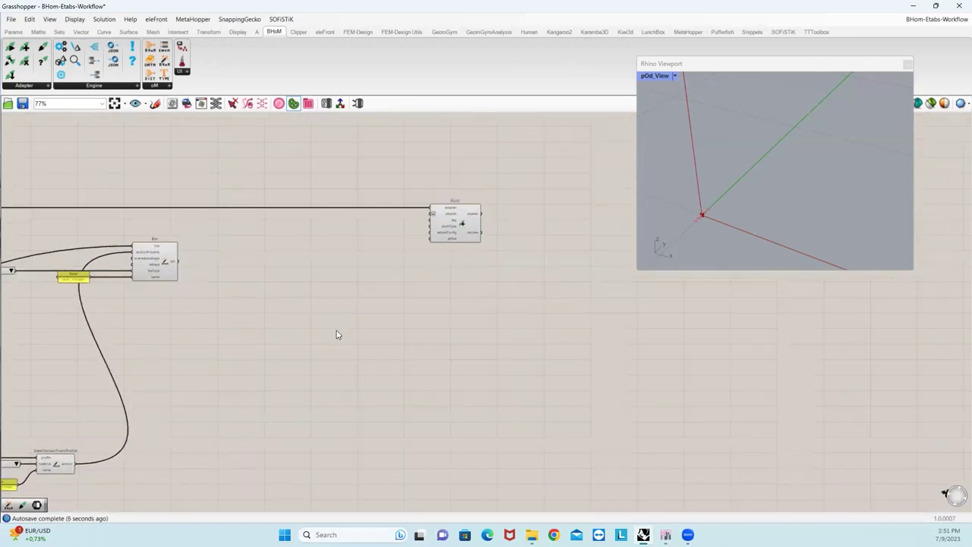
double_click(251, 319)
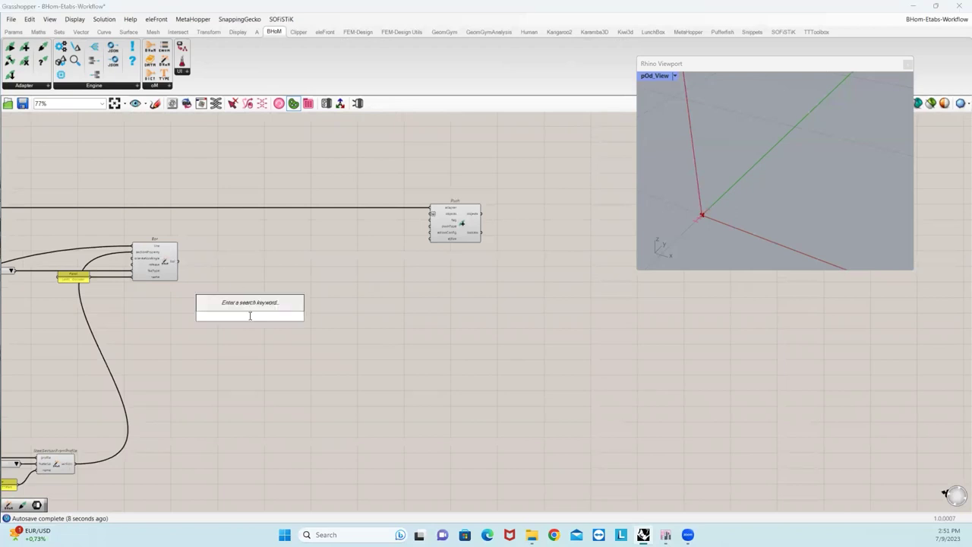
text(merge)
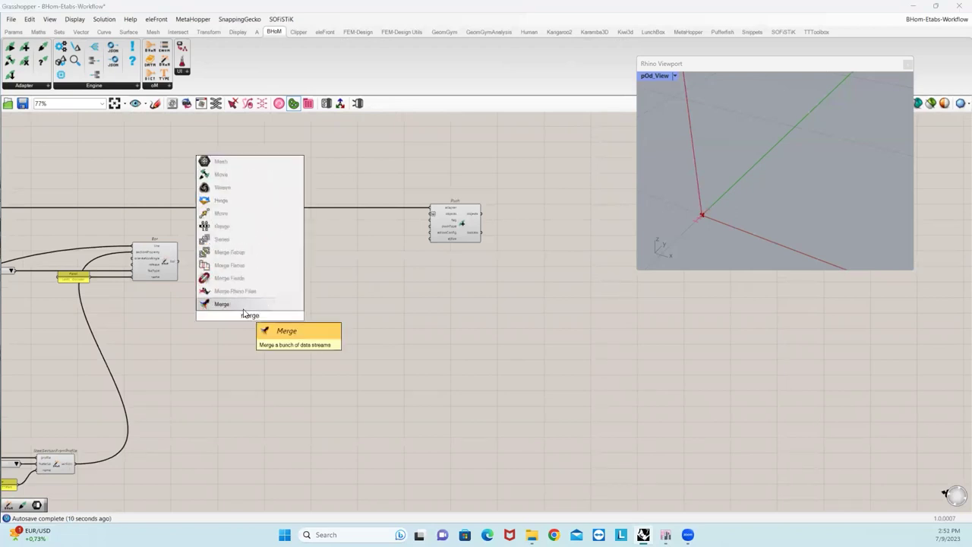
click(243, 305)
drag(181, 264, 260, 302)
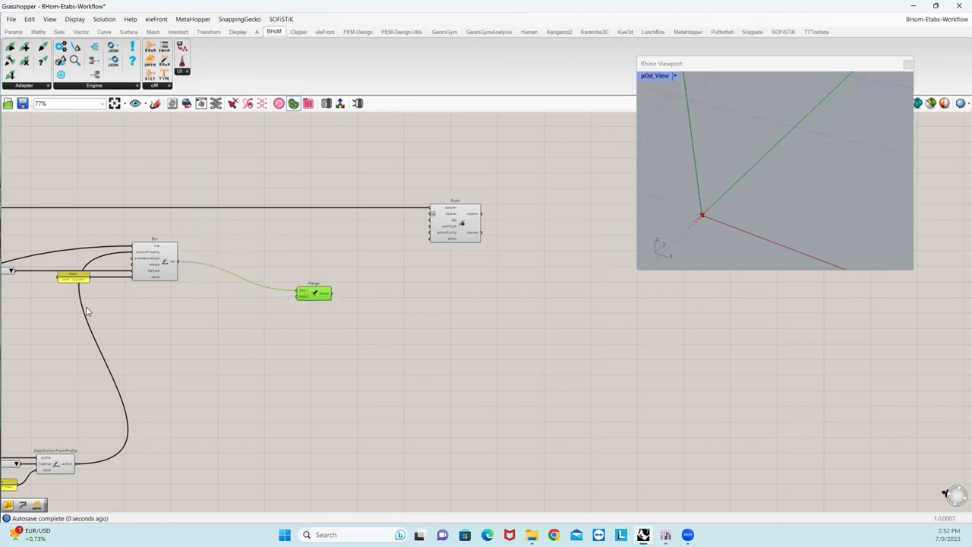
right_drag(241, 448, 331, 382)
right_drag(174, 429, 201, 410)
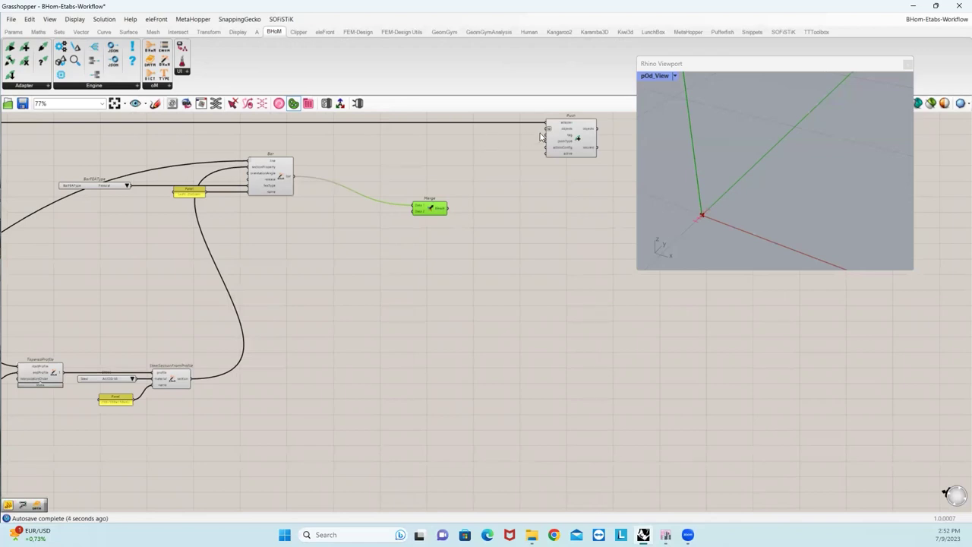
scroll(438, 193, down, 2)
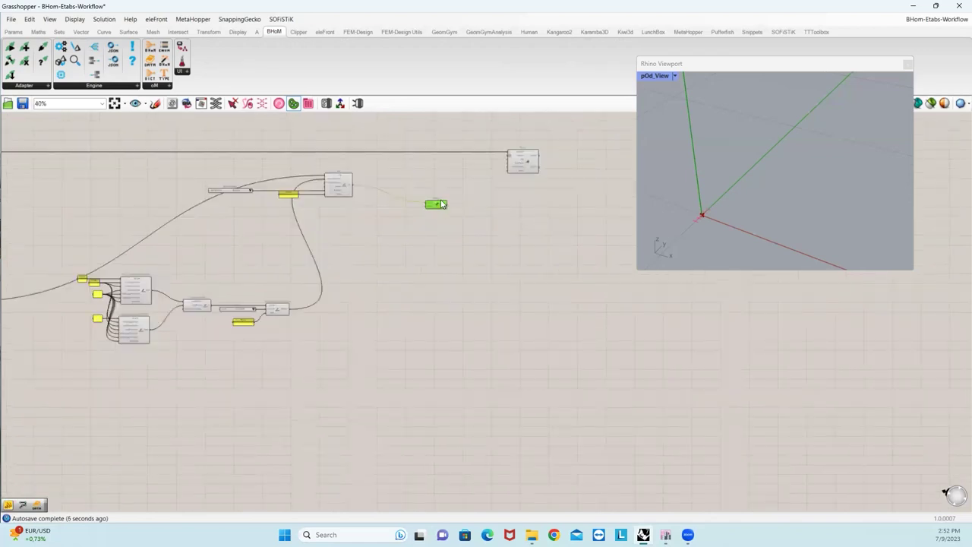
Move the Merge component slightly higher and connect its Result output to Push's objects input.
scroll(430, 198, up, 5)
drag(432, 194, 424, 152)
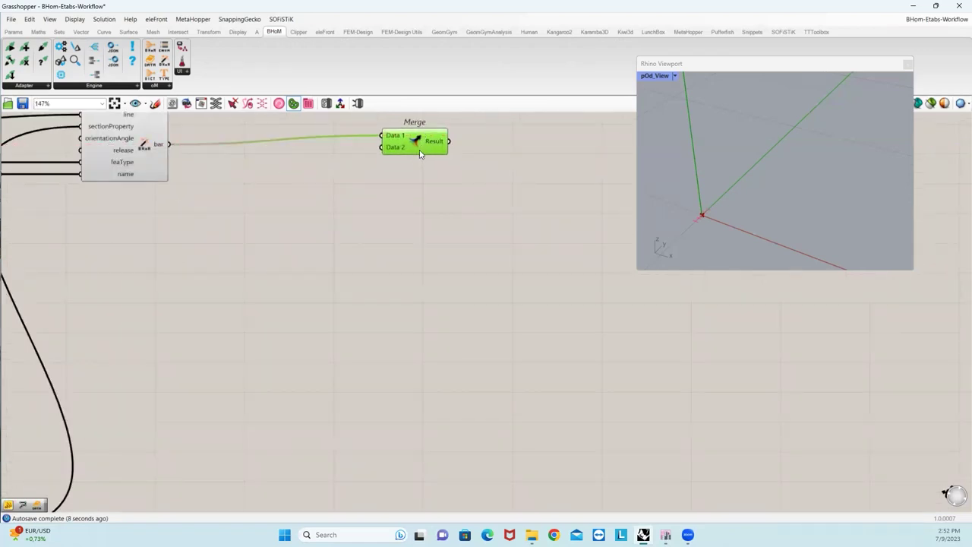
right_drag(475, 185, 300, 341)
drag(278, 323, 474, 231)
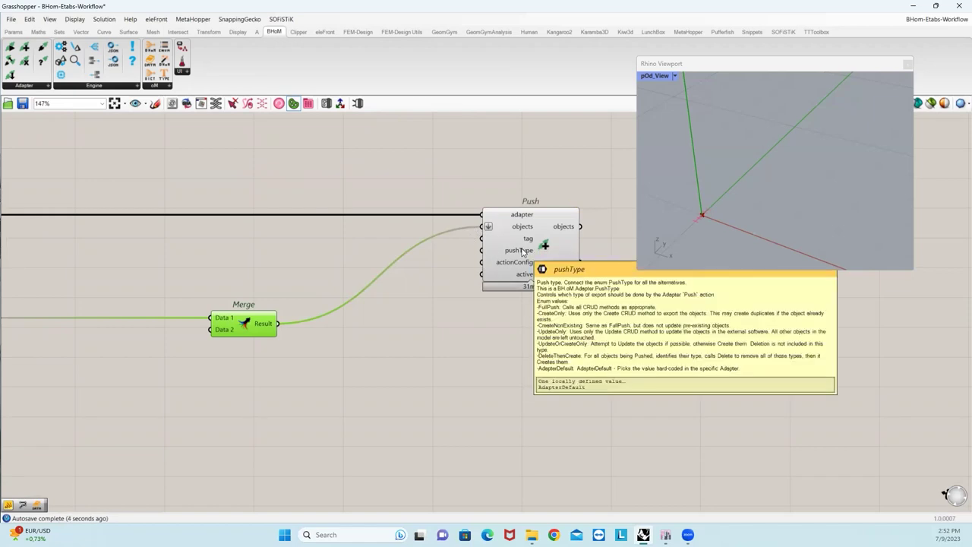
Add a PushType selector to Push's pushType input, set it to CreateOnly and place it close to Push.
drag(483, 256, 329, 224)
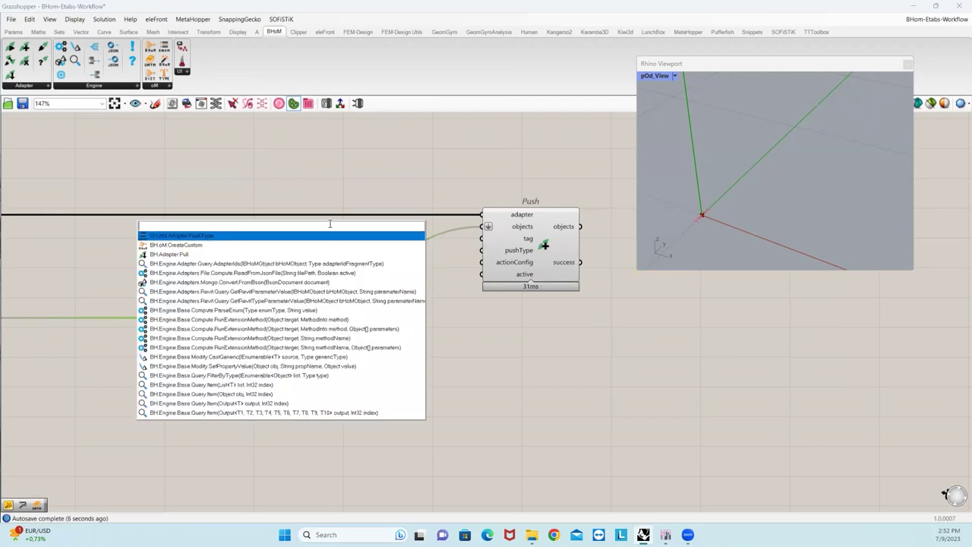
click(210, 237)
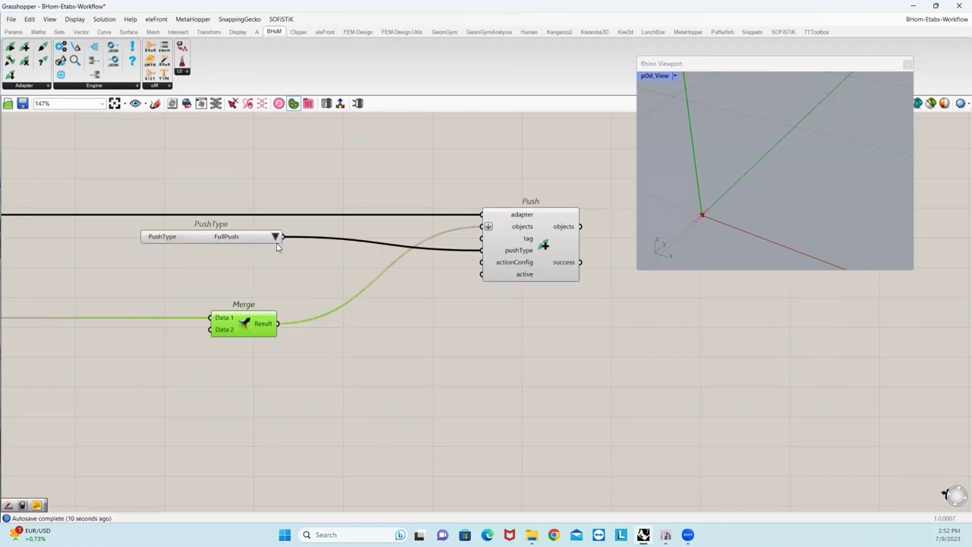
click(275, 237)
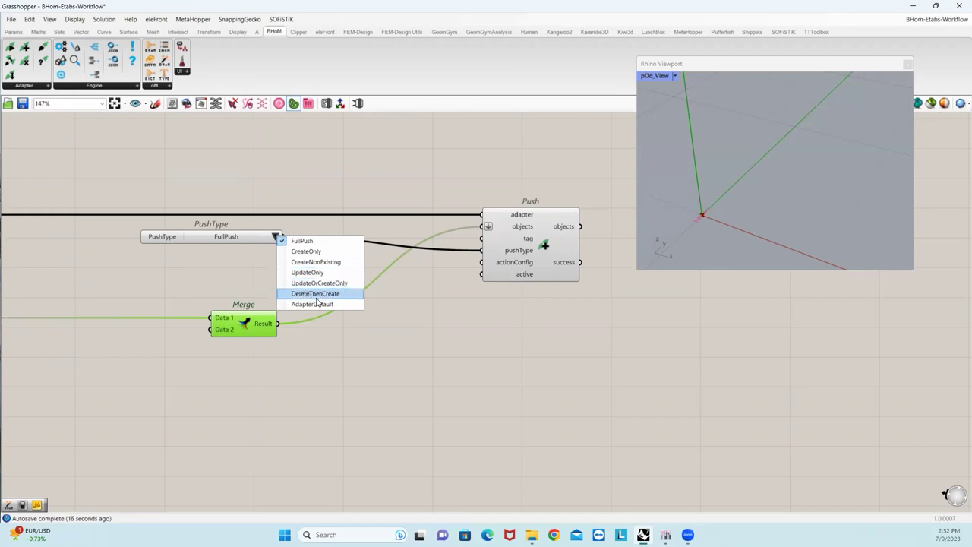
click(306, 252)
drag(233, 240, 398, 254)
Place a Boolean Toggle below the PushType selector and connect it to Push's active input.
right_drag(450, 343, 443, 312)
right_click(442, 312)
click(374, 318)
double_click(374, 319)
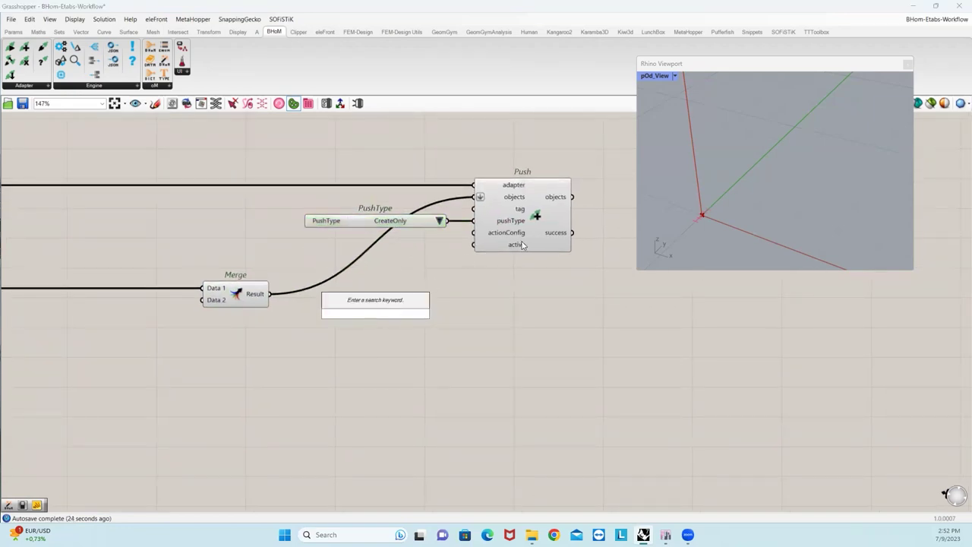
click(14, 32)
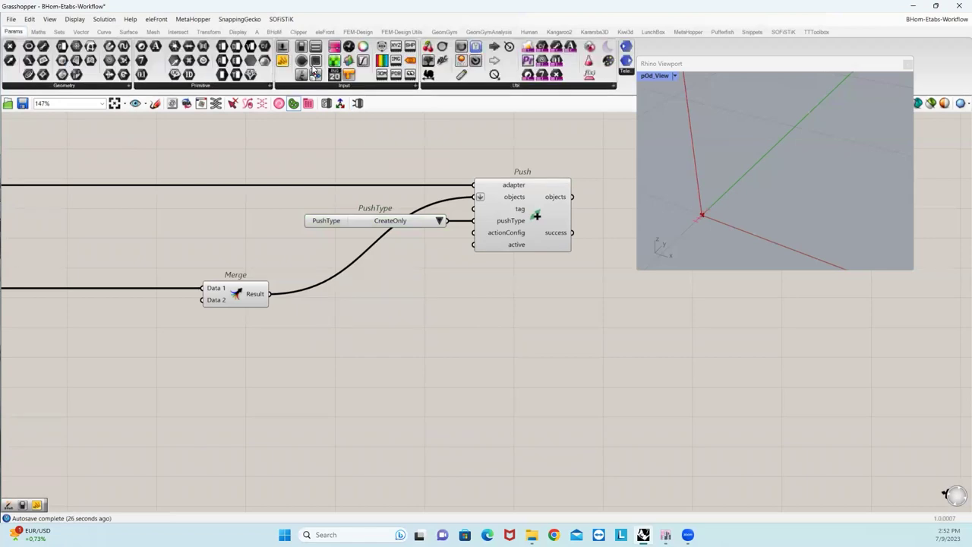
drag(316, 50, 384, 295)
drag(435, 260, 474, 245)
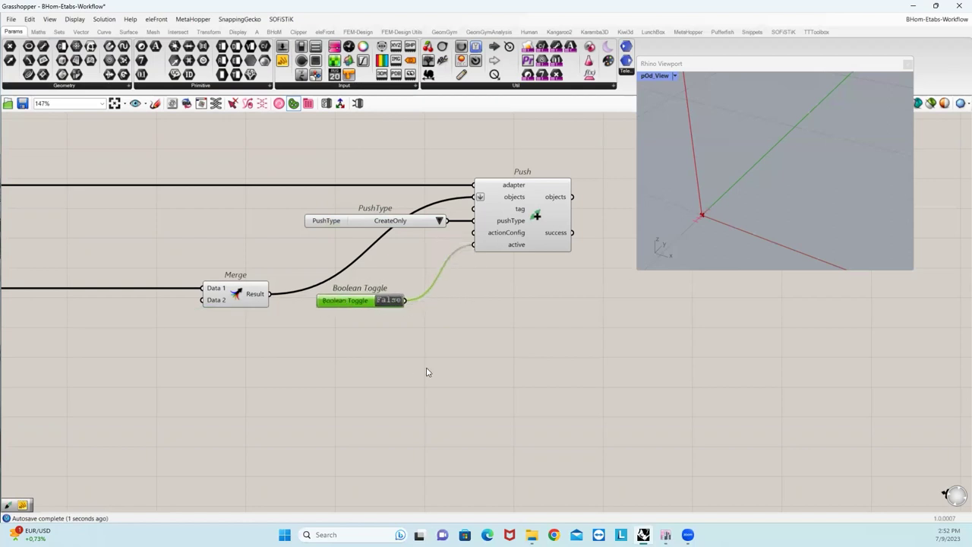
Set the Boolean Toggle to True to push the left column bar to ETABS.
scroll(428, 371, down, 4)
scroll(396, 340, up, 4)
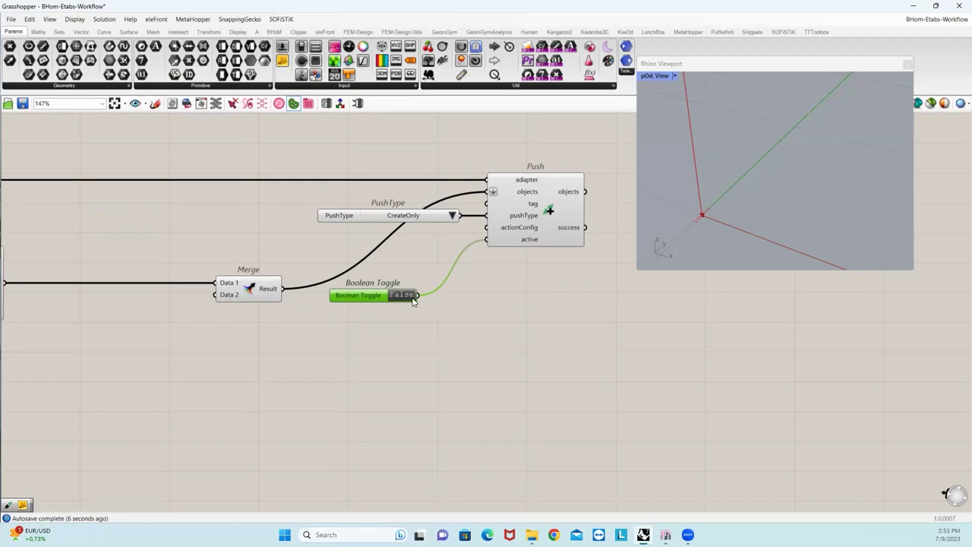
double_click(412, 297)
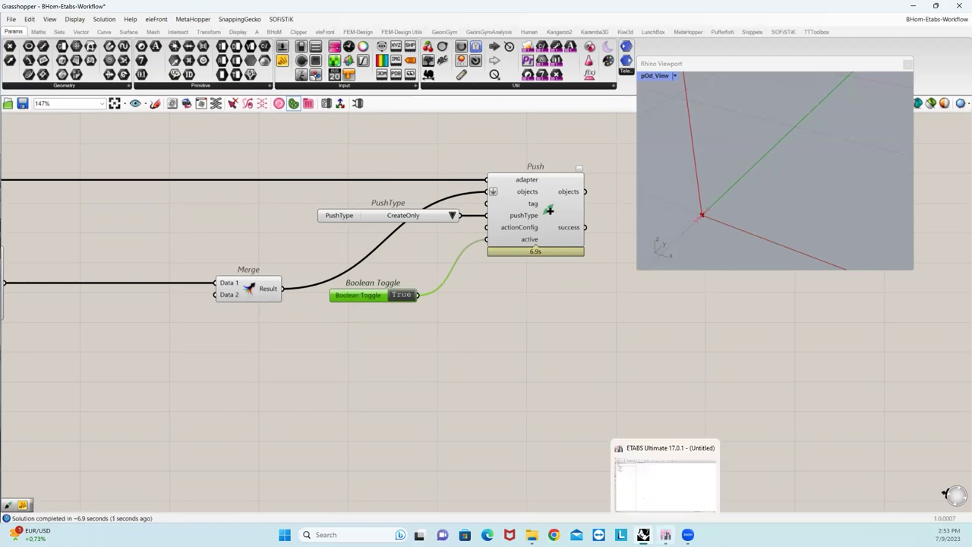
Switch to ETABS, turn on the extruded view and examine the tapered column in the elevation.
click(650, 487)
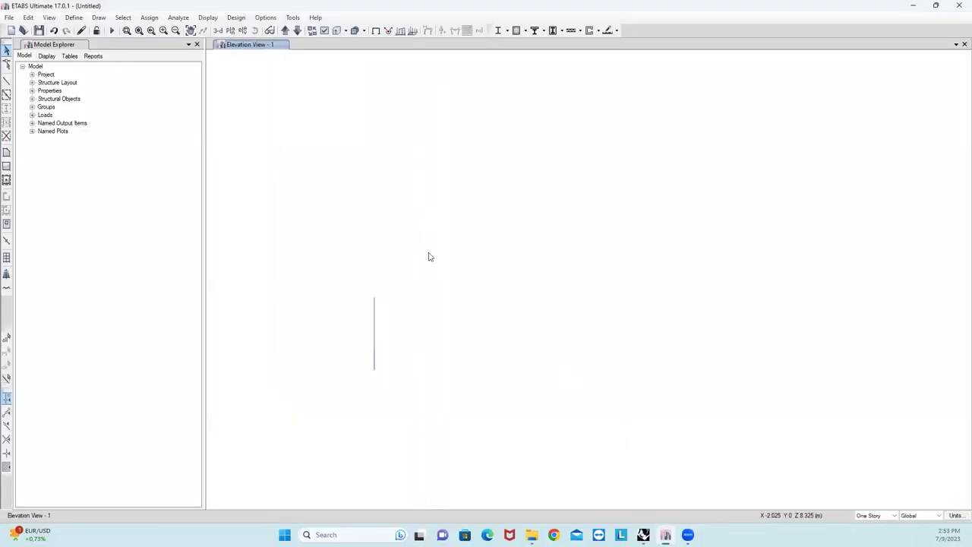
click(337, 30)
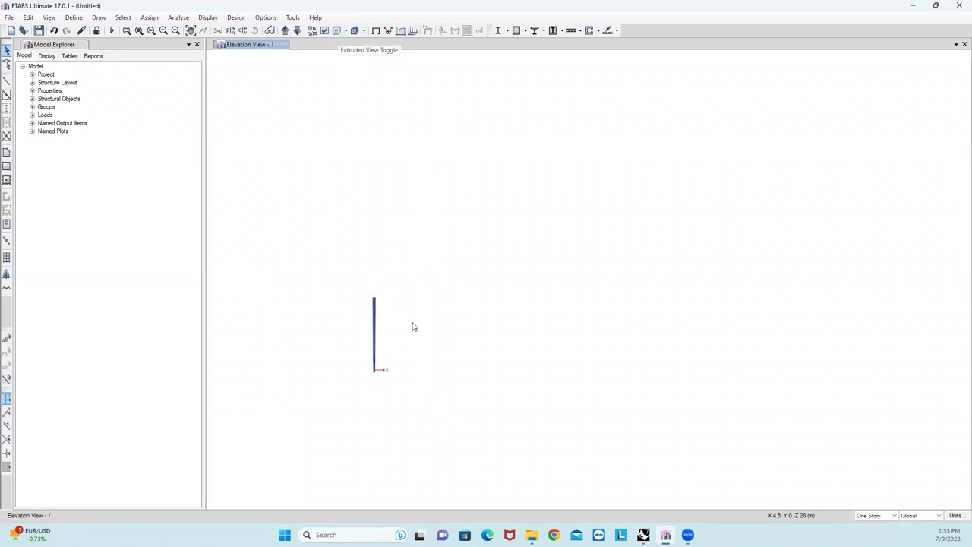
scroll(353, 366, up, 6)
scroll(427, 354, down, 3)
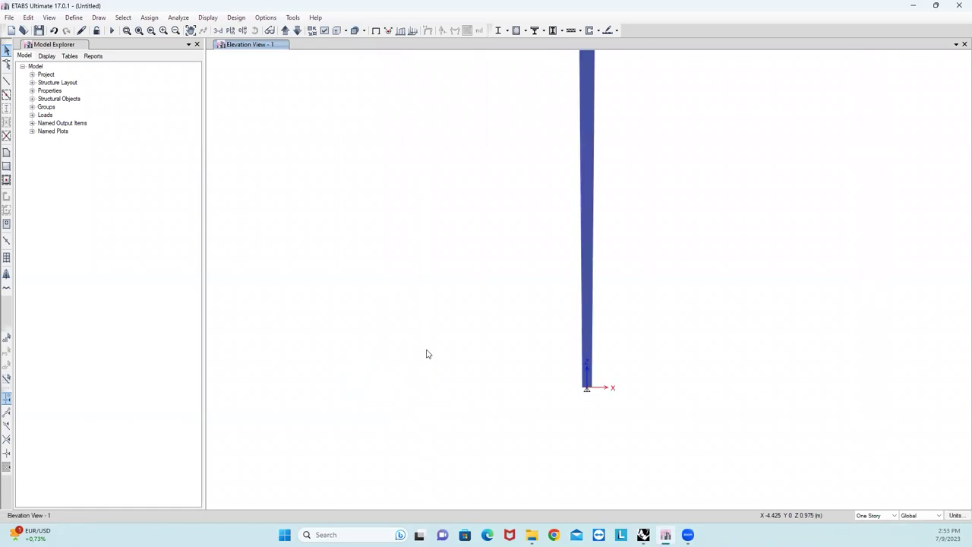
scroll(667, 262, down, 3)
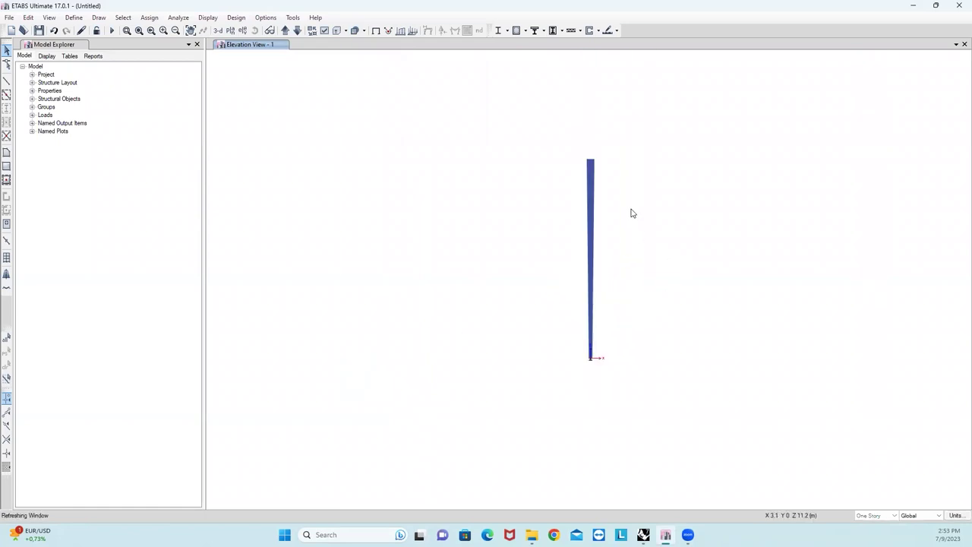
scroll(621, 194, up, 3)
scroll(462, 180, down, 3)
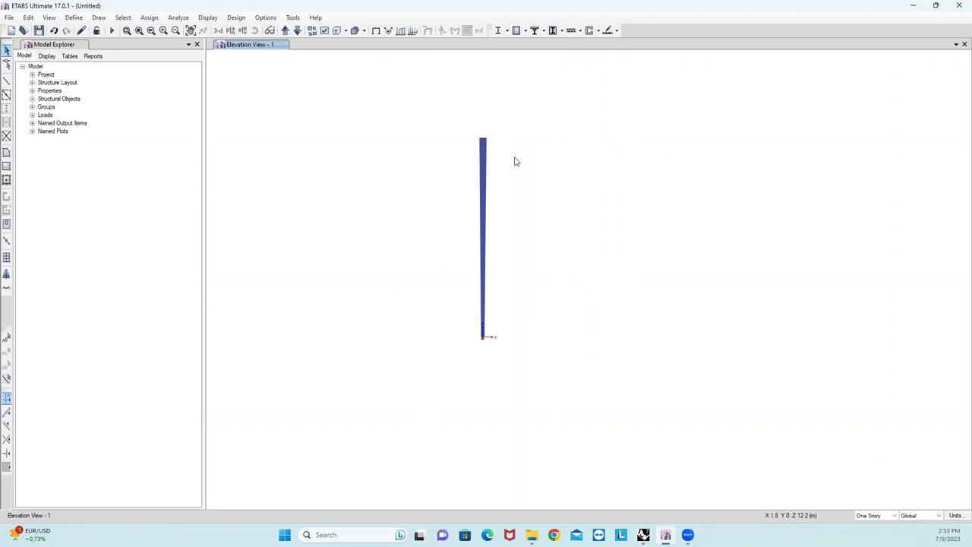
Delete the pushed column with its joints from the ETABS model and return to Grasshopper.
drag(553, 96, 407, 356)
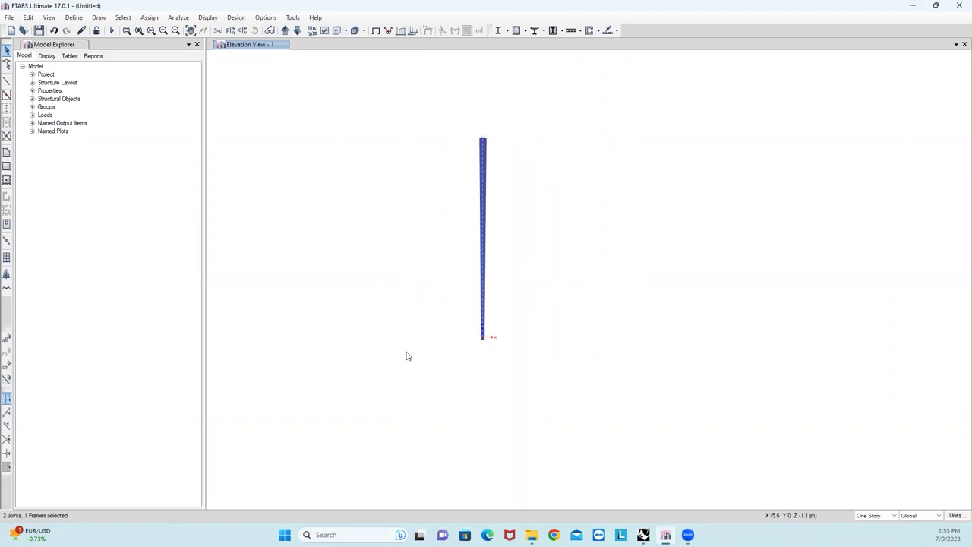
key(Delete)
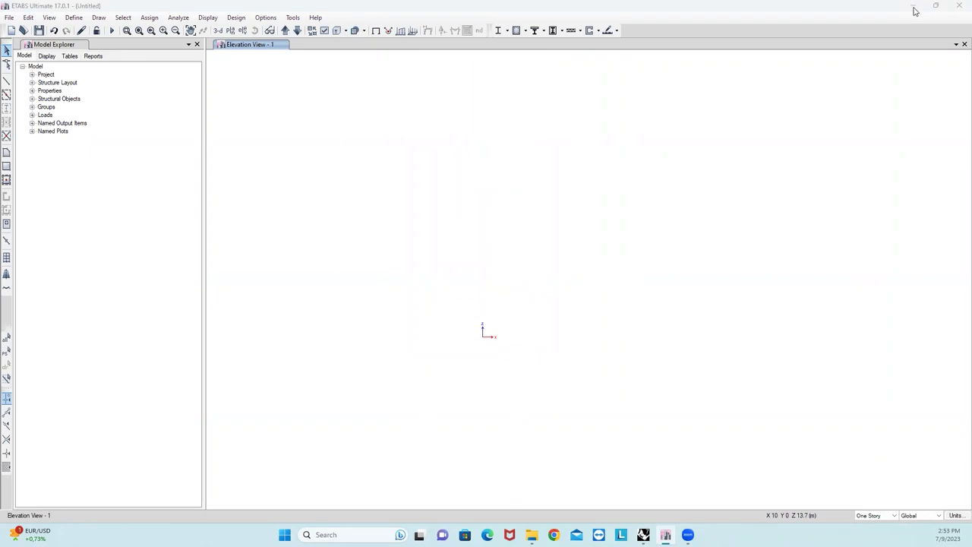
click(912, 6)
Set the Boolean Toggle feeding Push's active input to False.
double_click(407, 300)
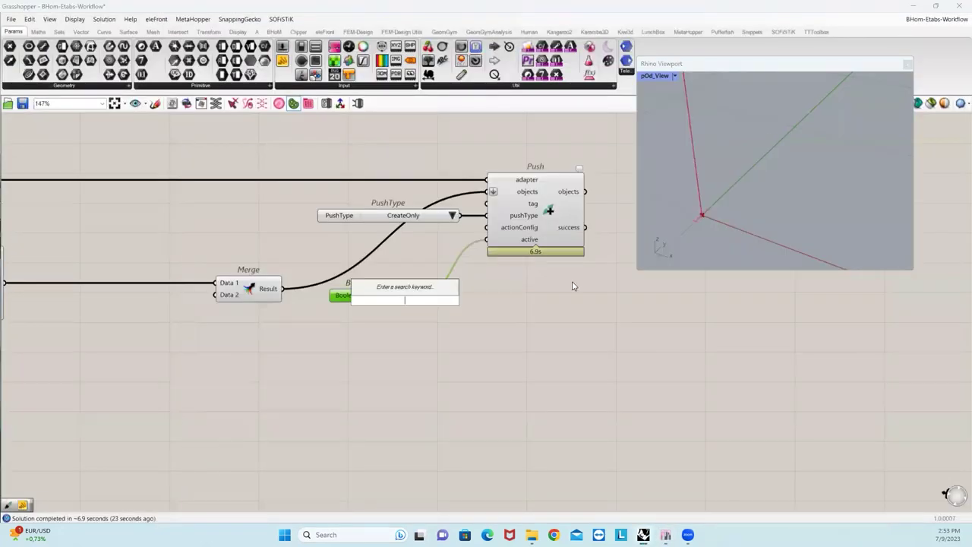
click(417, 361)
double_click(399, 296)
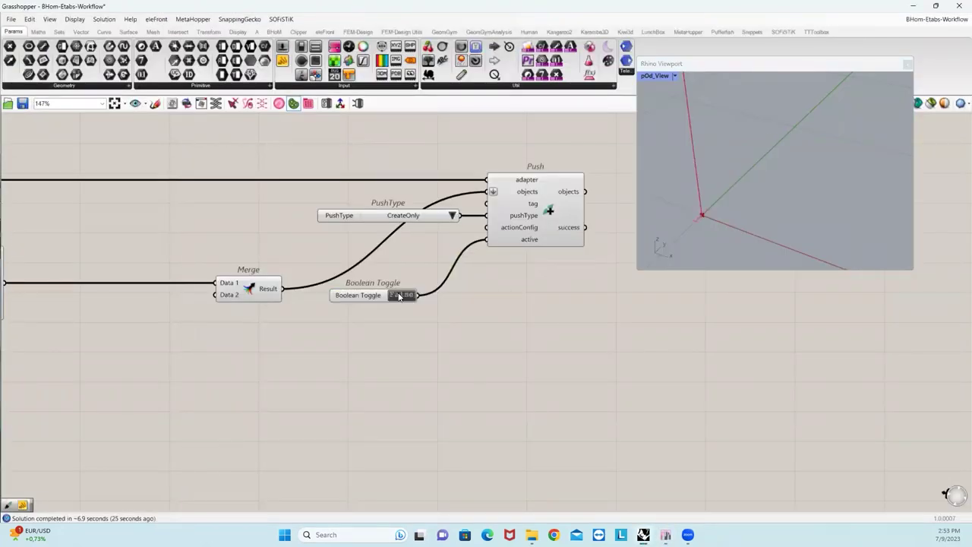
click(700, 191)
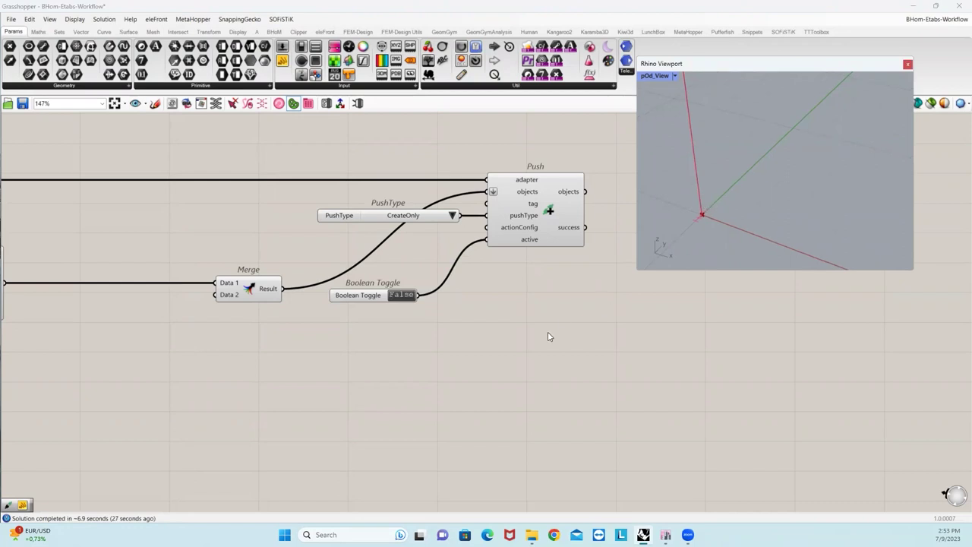
Lower the EaveHeight slider in the frame's geometry inputs.
right_drag(425, 335, 453, 348)
scroll(291, 370, down, 5)
scroll(221, 344, up, 6)
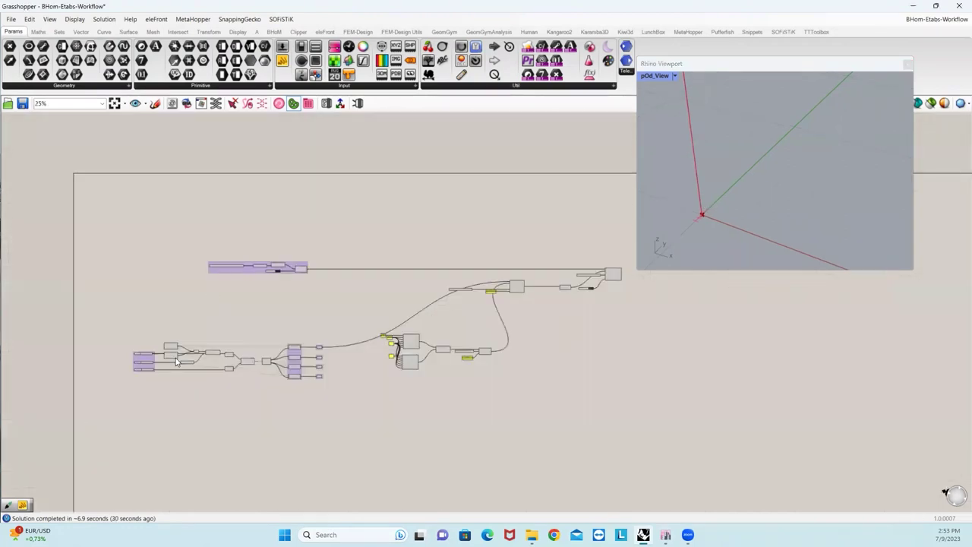
scroll(274, 344, up, 3)
drag(332, 326, 291, 329)
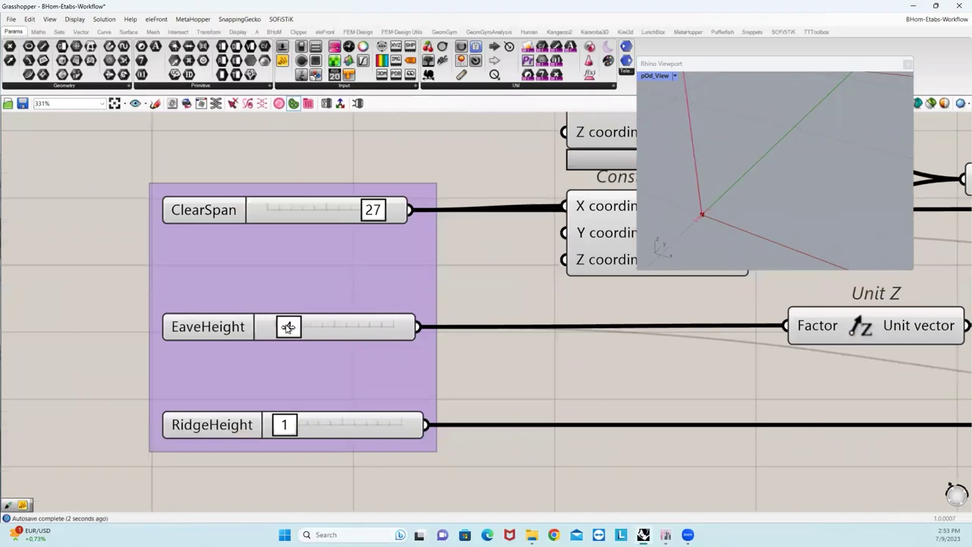
Set the Boolean Toggle to True to push the updated column, view it in ETABS and return to Grasshopper.
scroll(534, 334, down, 4)
scroll(591, 323, down, 5)
scroll(608, 295, up, 5)
scroll(607, 295, up, 3)
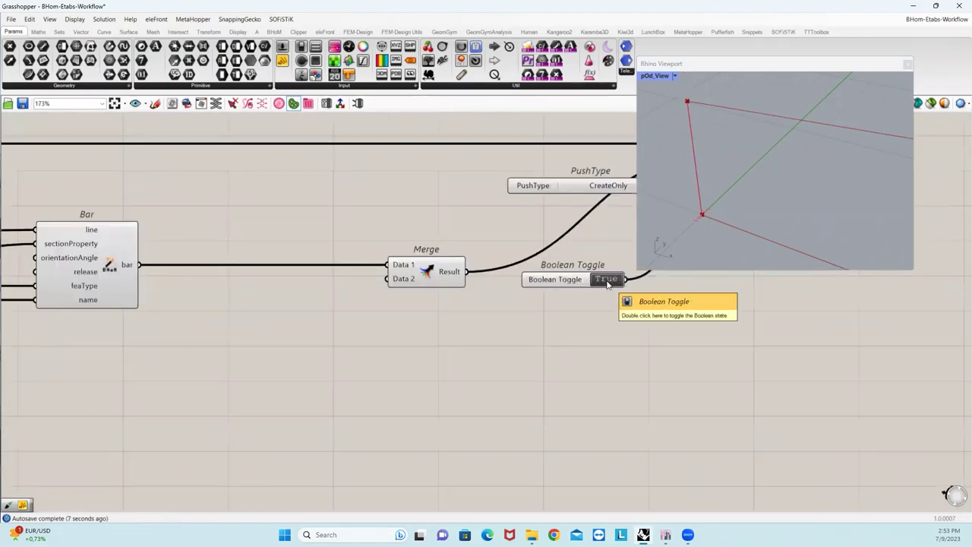
click(665, 535)
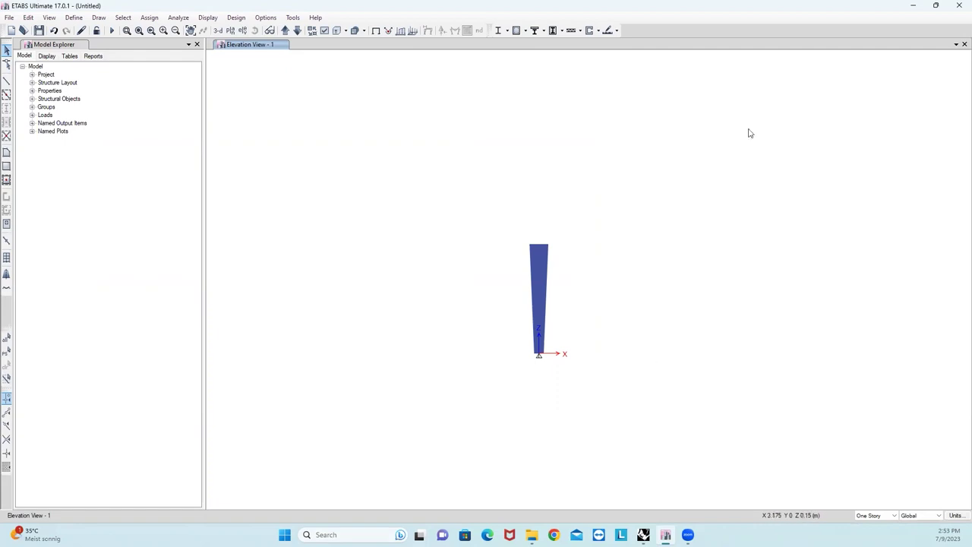
click(913, 6)
Examine the two tapered section groups and the four named Bar components with their line, section and name connections.
scroll(684, 255, down, 5)
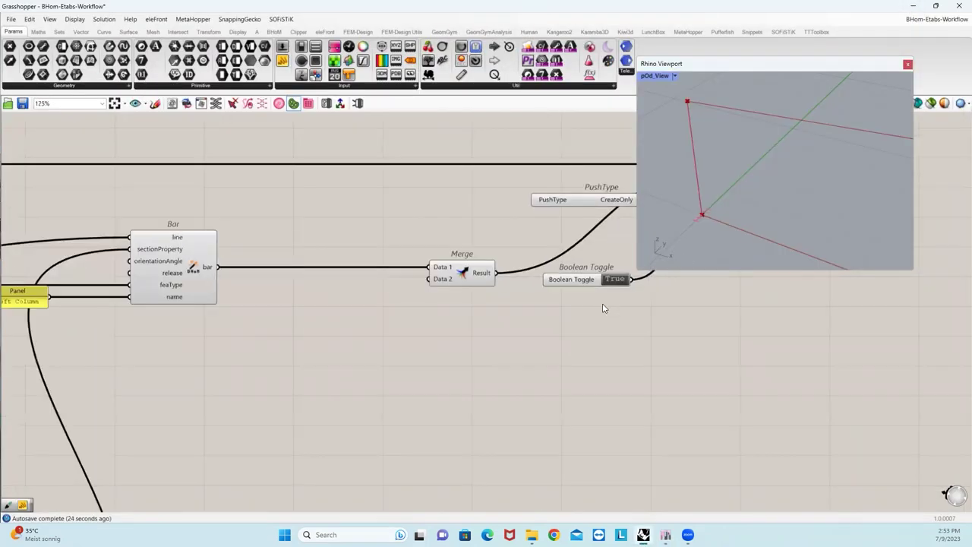
right_drag(517, 372, 591, 313)
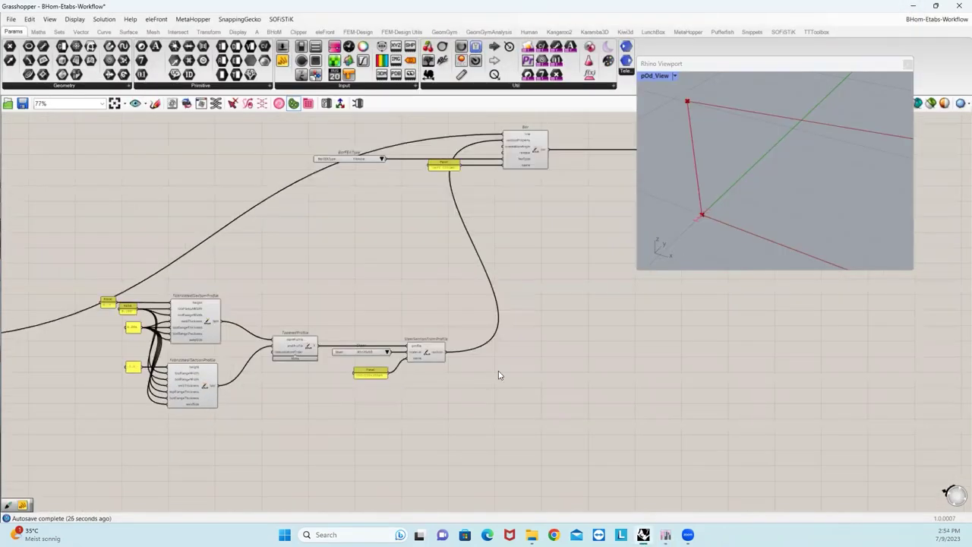
right_drag(562, 364, 477, 392)
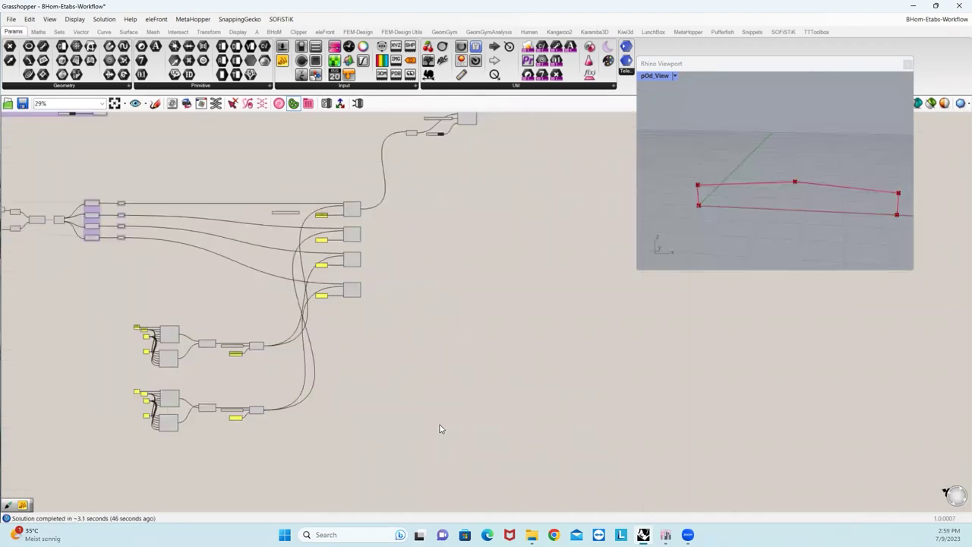
scroll(401, 413, up, 4)
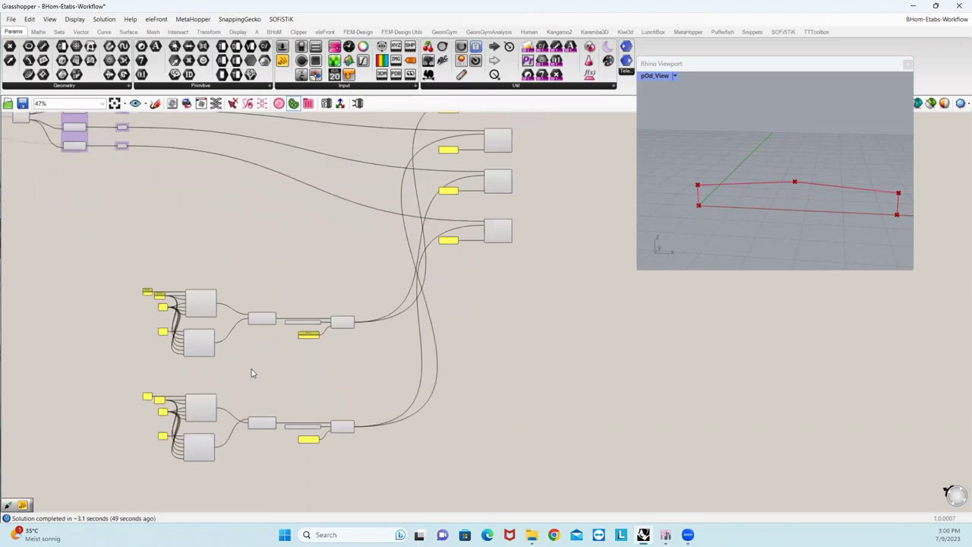
right_drag(276, 334, 234, 450)
scroll(444, 198, up, 9)
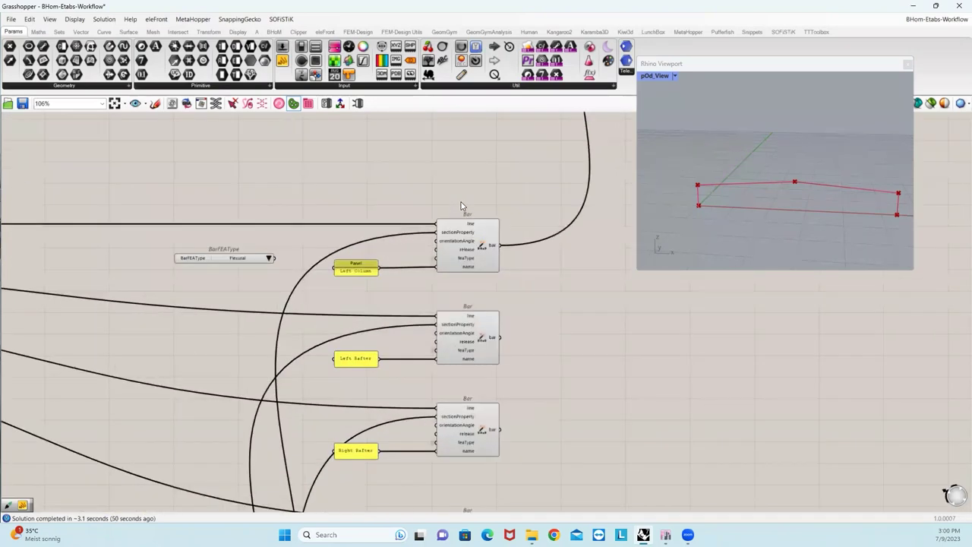
scroll(481, 217, down, 4)
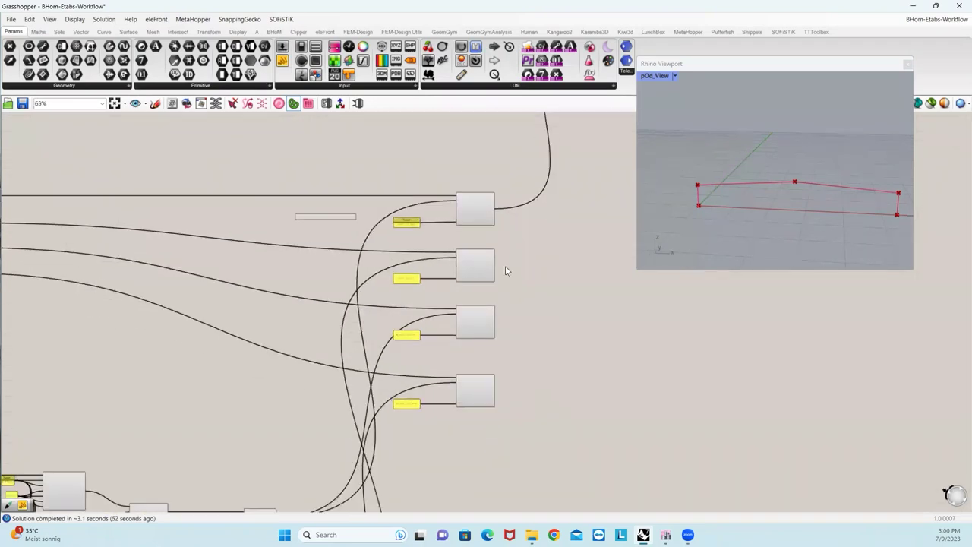
scroll(436, 268, down, 3)
scroll(448, 268, up, 3)
scroll(454, 268, up, 4)
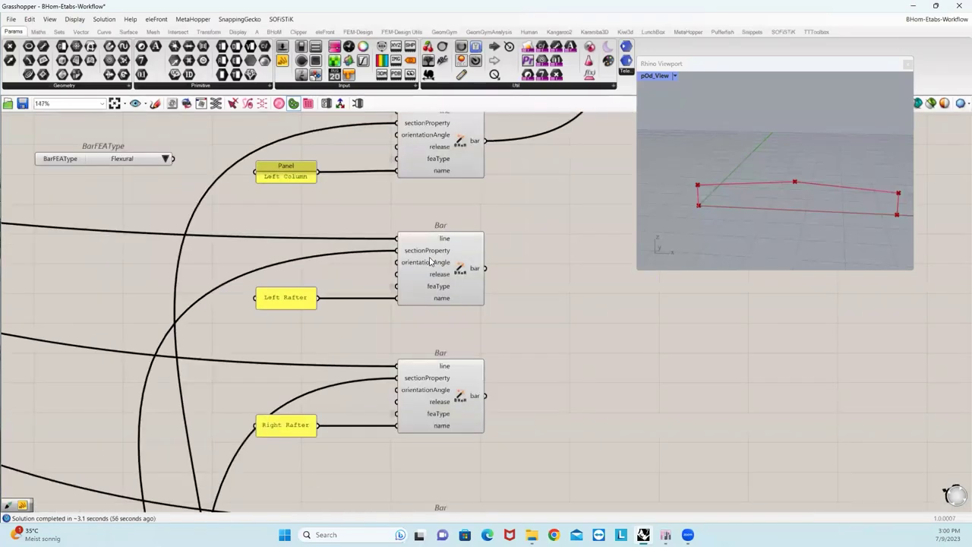
Select the Left Rafter, Right Rafter and Right Column bars in turn to identify each in the Rhino viewport.
click(430, 261)
scroll(357, 285, down, 1)
scroll(731, 191, up, 2)
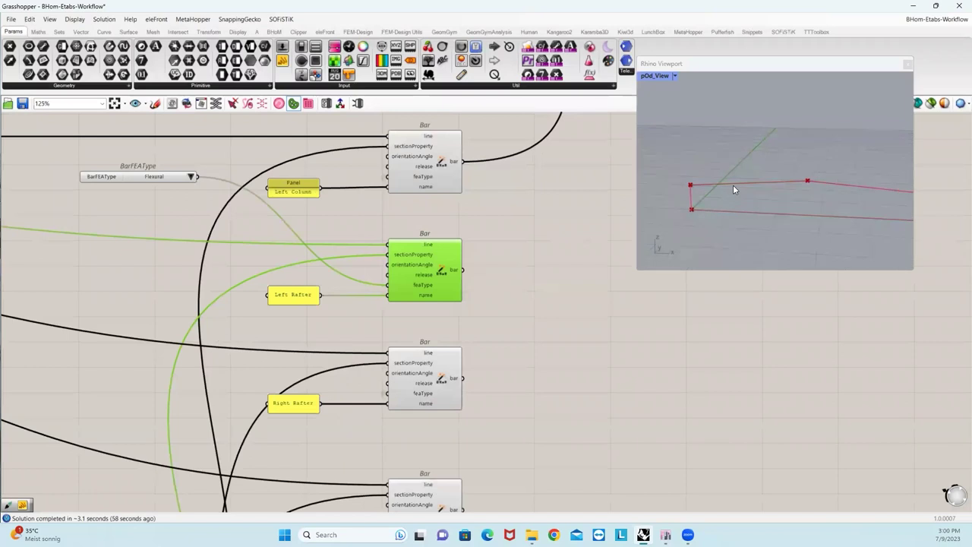
right_drag(486, 294, 422, 257)
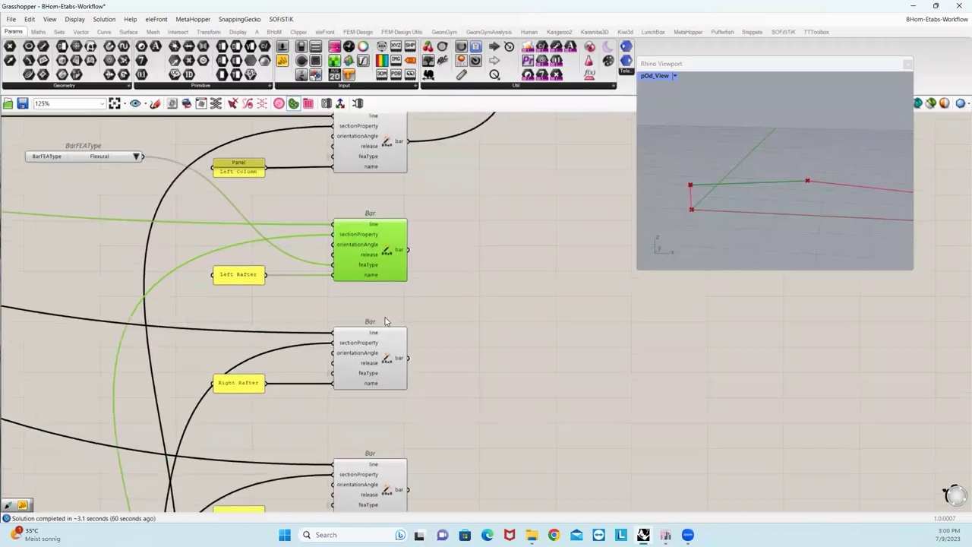
click(371, 327)
scroll(826, 178, down, 3)
right_drag(468, 342, 445, 264)
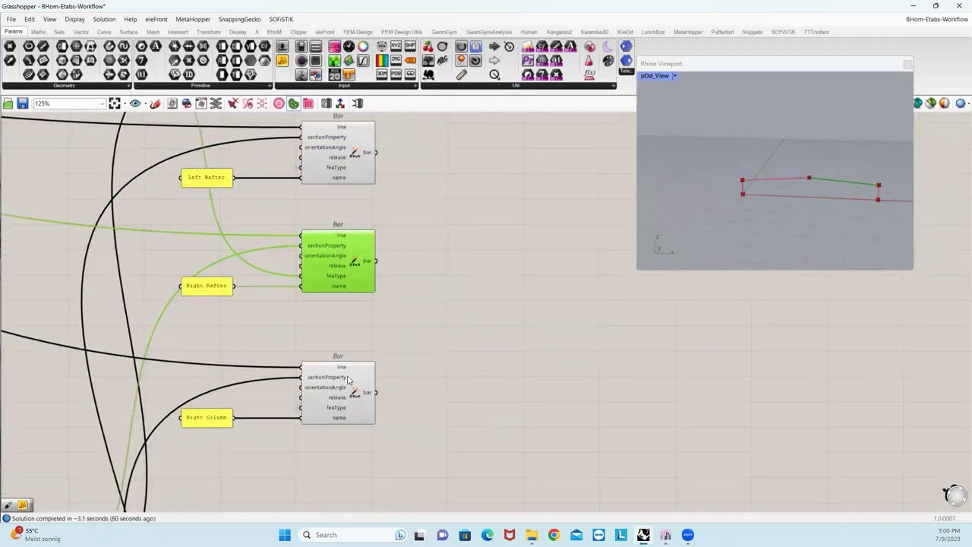
click(332, 410)
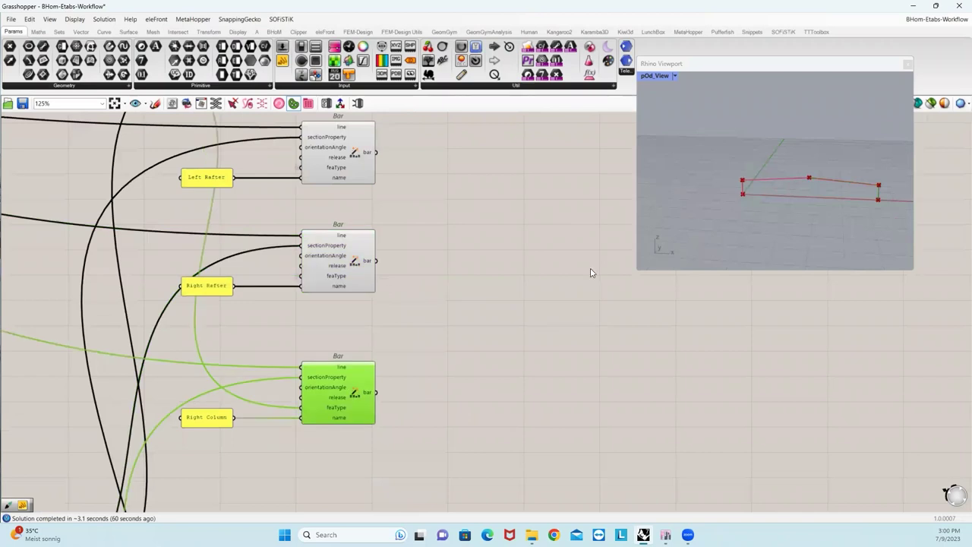
Examine the four Bar components and the two tapered section groups that feed them.
scroll(395, 314, down, 4)
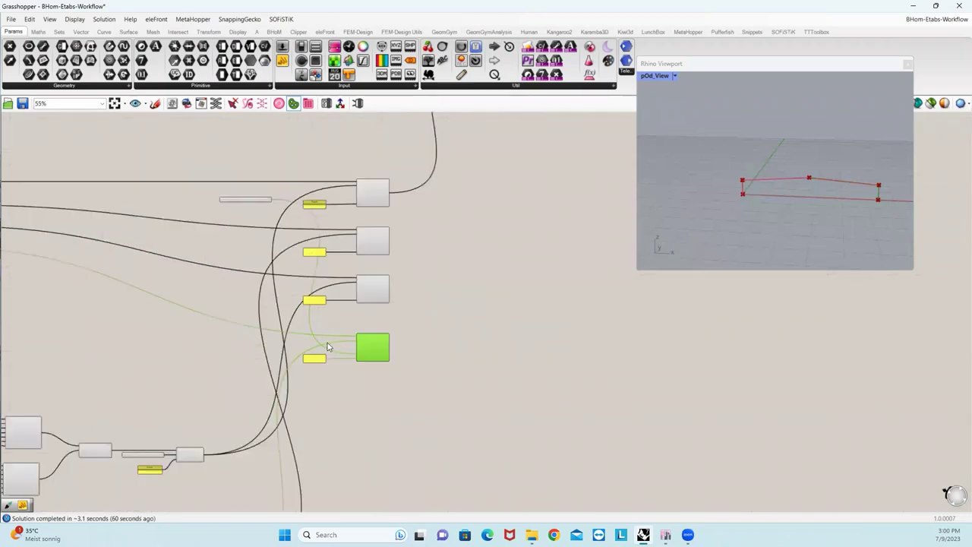
scroll(301, 246, up, 3)
scroll(312, 242, down, 5)
right_drag(281, 410, 336, 340)
scroll(337, 340, down, 2)
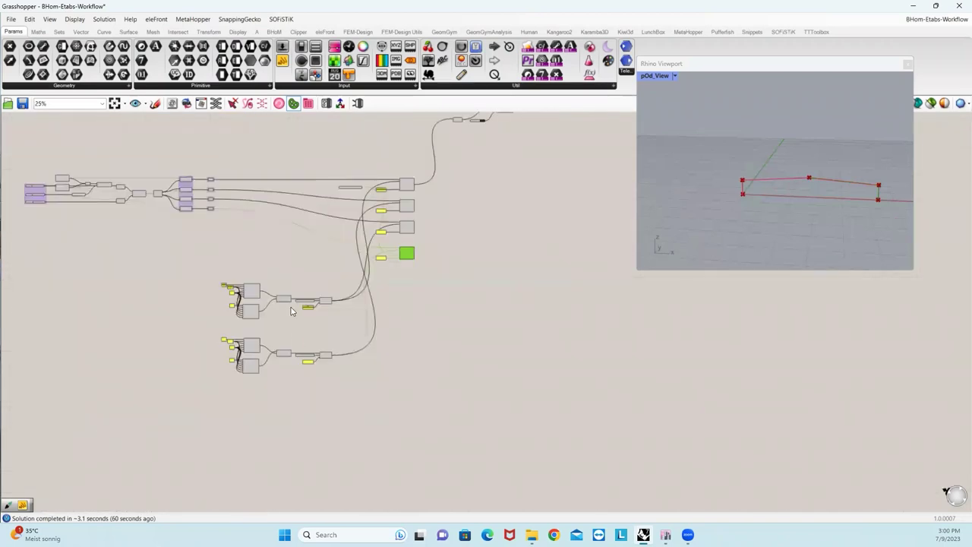
scroll(291, 308, up, 3)
scroll(355, 303, up, 4)
right_drag(440, 243, 338, 366)
scroll(358, 299, down, 3)
scroll(427, 193, up, 3)
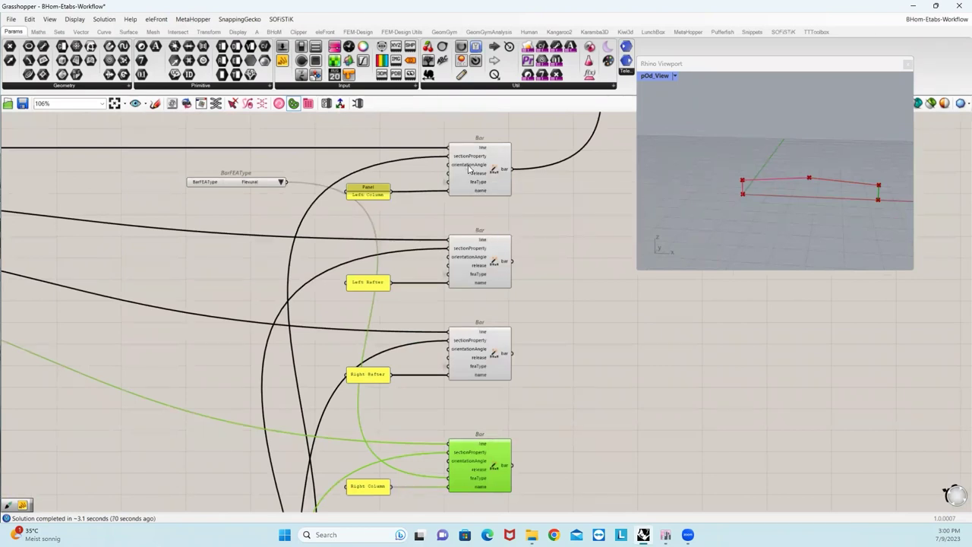
Select the Left Column bar and inspect the two I-section profiles of the 500-250x150x6 tapered section.
click(467, 170)
scroll(469, 169, down, 3)
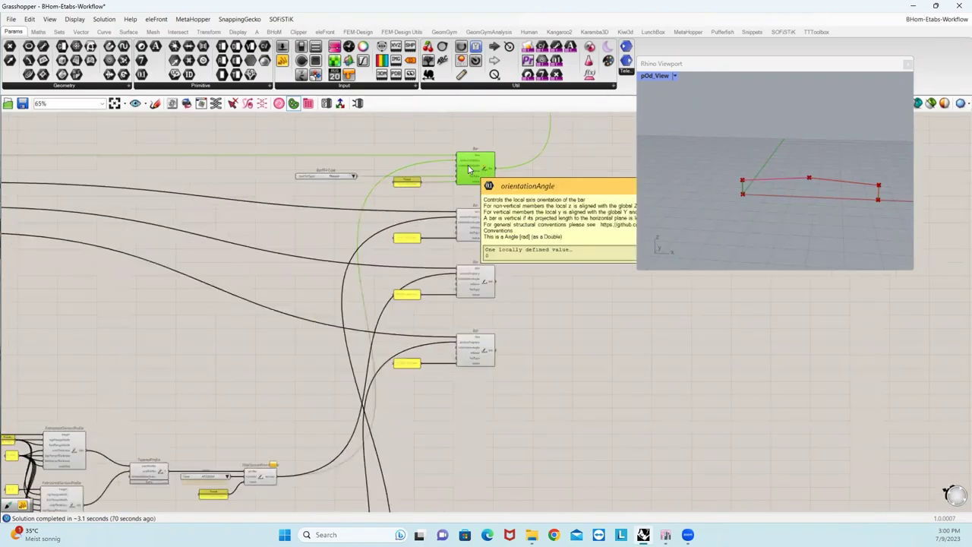
scroll(469, 233, down, 1)
right_drag(346, 401, 401, 166)
scroll(167, 355, up, 5)
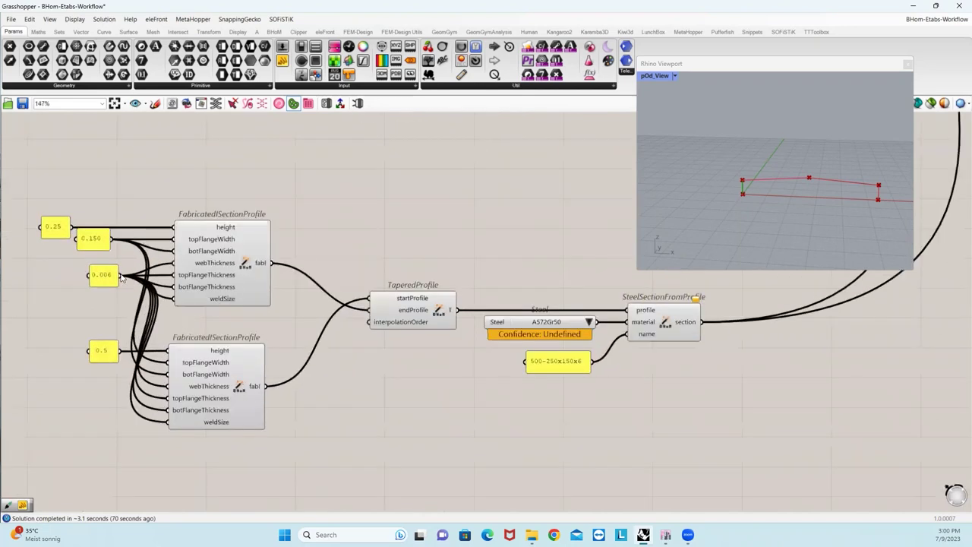
click(253, 377)
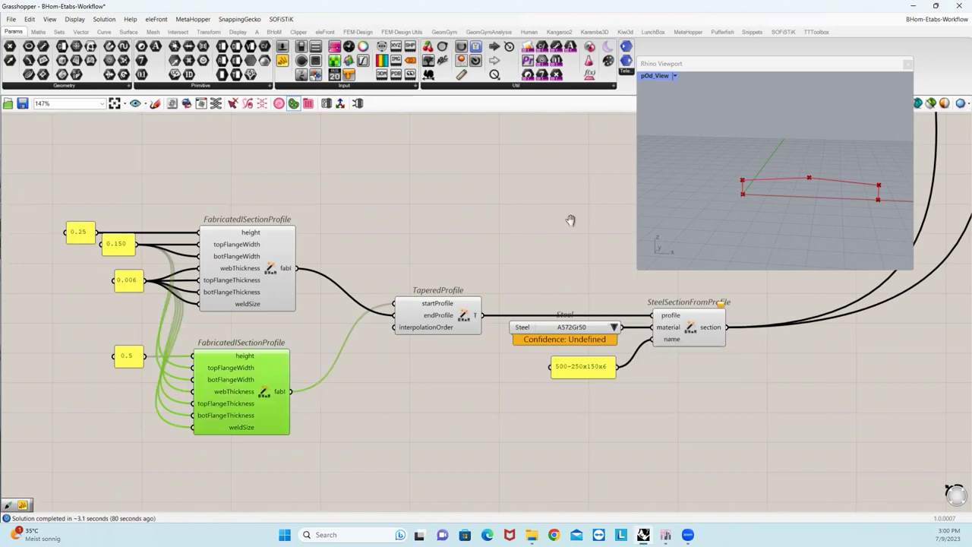
right_drag(570, 220, 425, 321)
scroll(434, 326, down, 9)
scroll(490, 257, up, 8)
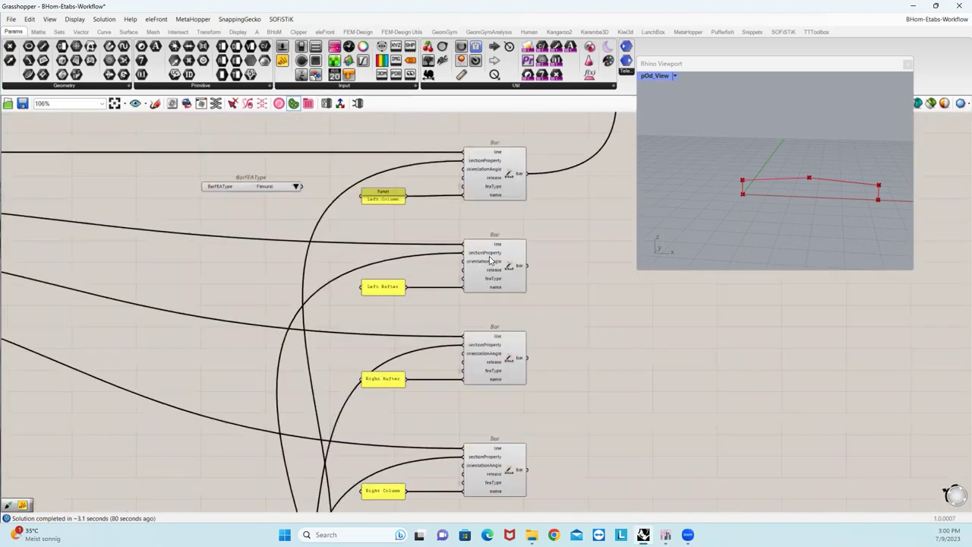
Highlight the rafter bars and the Right Column bar one by one and trace them back to their tapered section groups.
scroll(490, 261, up, 2)
click(489, 260)
right_drag(620, 357, 440, 236)
click(329, 283)
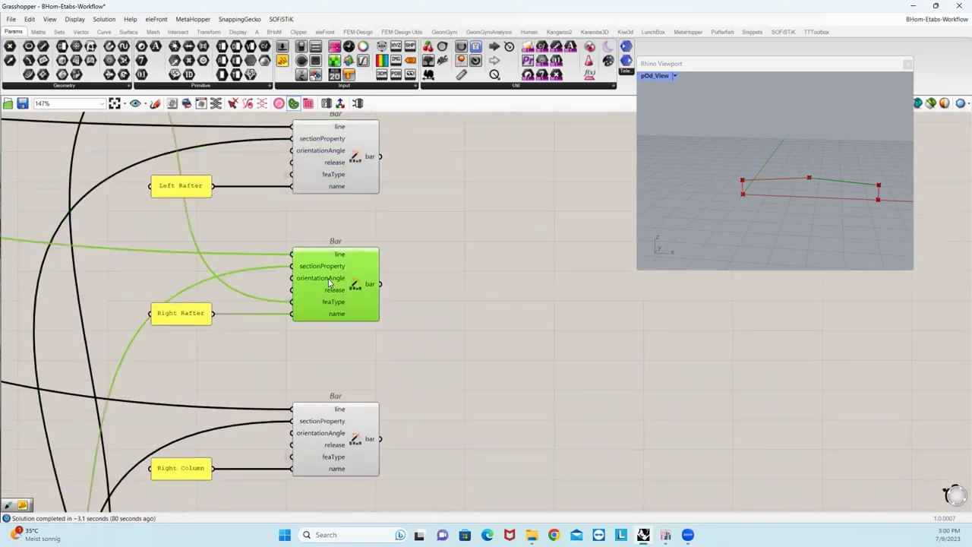
scroll(330, 279, down, 3)
right_drag(351, 248, 336, 134)
click(310, 274)
scroll(310, 275, down, 2)
scroll(308, 273, down, 1)
right_drag(409, 297, 556, 118)
scroll(246, 319, down, 1)
scroll(246, 317, up, 3)
right_drag(280, 321, 434, 294)
scroll(372, 330, up, 4)
scroll(427, 313, down, 7)
Connect the Left Rafter bar's output to the Merge component's D2 input.
right_drag(532, 322, 375, 418)
right_drag(522, 122, 434, 311)
scroll(434, 305, down, 3)
scroll(450, 224, up, 8)
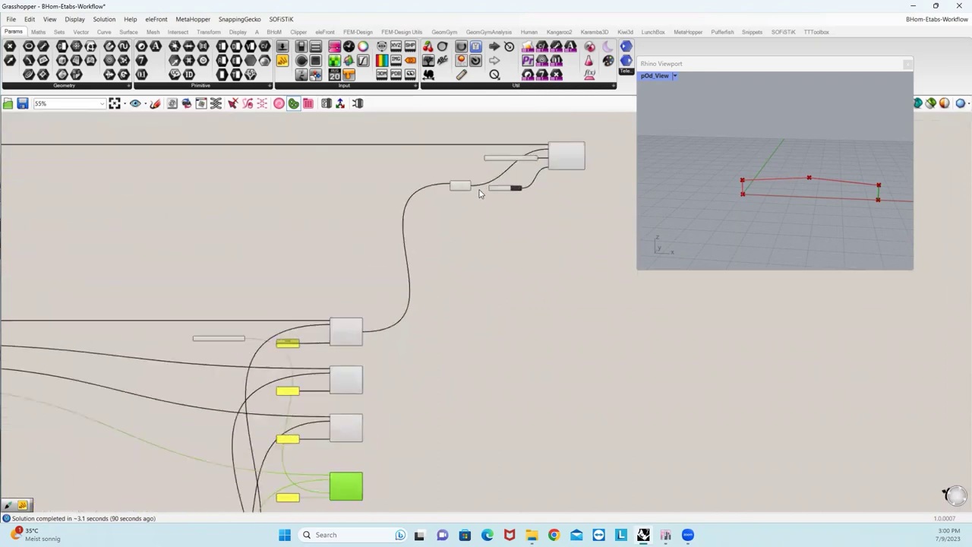
scroll(322, 422, down, 4)
right_drag(285, 492, 298, 429)
scroll(299, 432, up, 2)
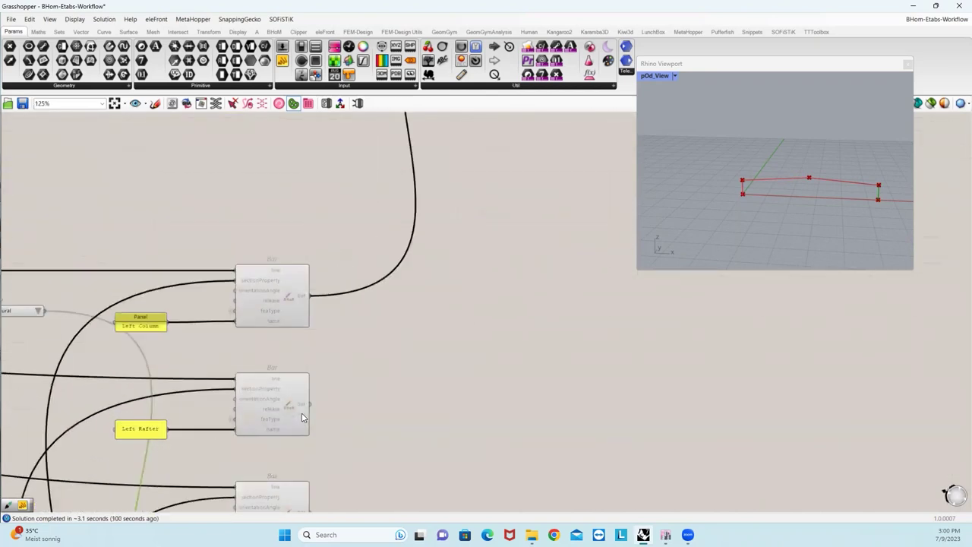
scroll(422, 247, down, 1)
scroll(420, 244, down, 6)
scroll(427, 215, up, 11)
drag(419, 244, 444, 196)
Connect the Right Rafter bar's output to the Merge component's D3 input.
right_drag(494, 300, 323, 212)
scroll(402, 308, down, 5)
right_drag(231, 461, 253, 384)
scroll(233, 438, up, 4)
drag(241, 438, 347, 245)
Connect the Right Column bar's output to the Merge component's D4 input.
scroll(337, 387, down, 4)
scroll(413, 223, up, 3)
scroll(349, 256, down, 5)
right_drag(357, 356, 352, 284)
scroll(352, 284, down, 2)
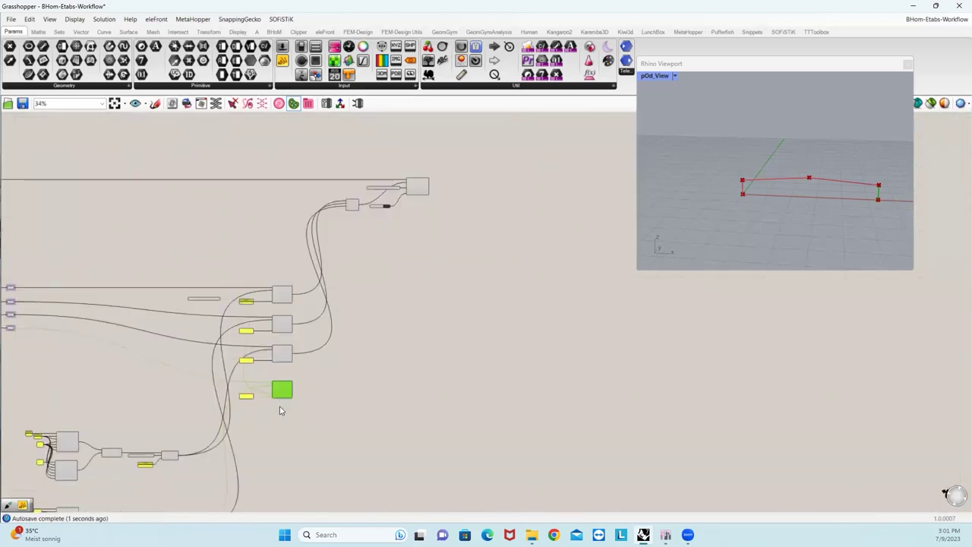
scroll(281, 402, up, 6)
drag(319, 364, 447, 184)
Push the four merged bars with the Boolean Toggle set to True, switch to ETABS and inspect the tapered frame.
scroll(380, 338, down, 2)
scroll(445, 217, down, 3)
scroll(445, 211, up, 6)
right_drag(477, 248, 401, 303)
right_drag(469, 310, 347, 361)
right_drag(442, 304, 332, 298)
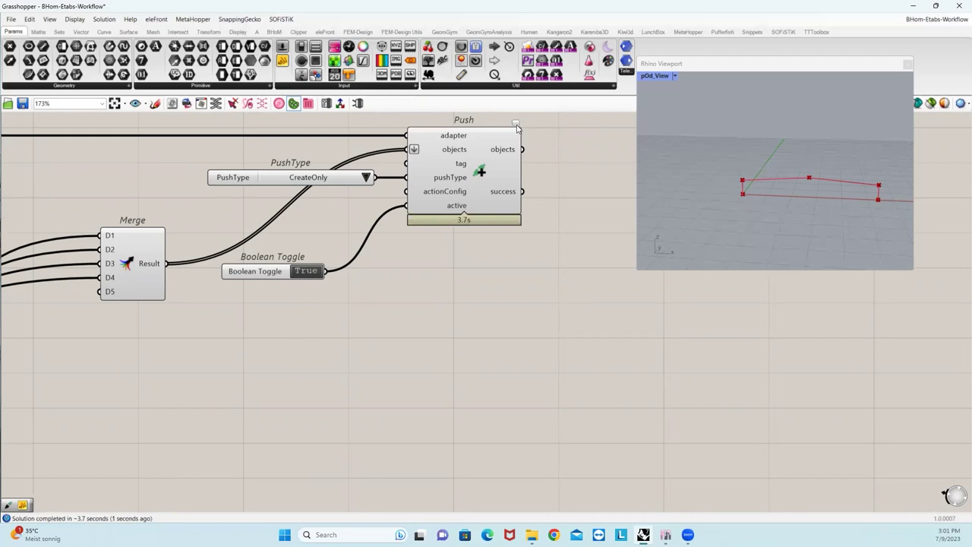
click(665, 534)
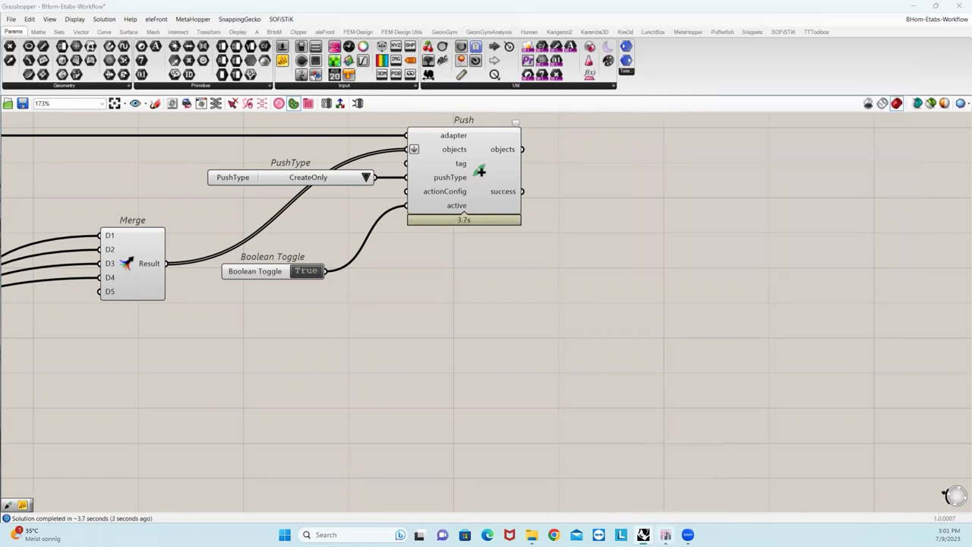
scroll(514, 390, down, 5)
scroll(513, 391, down, 4)
scroll(597, 391, up, 3)
scroll(595, 388, up, 3)
scroll(595, 388, down, 4)
middle_drag(597, 399, 557, 332)
scroll(558, 336, up, 3)
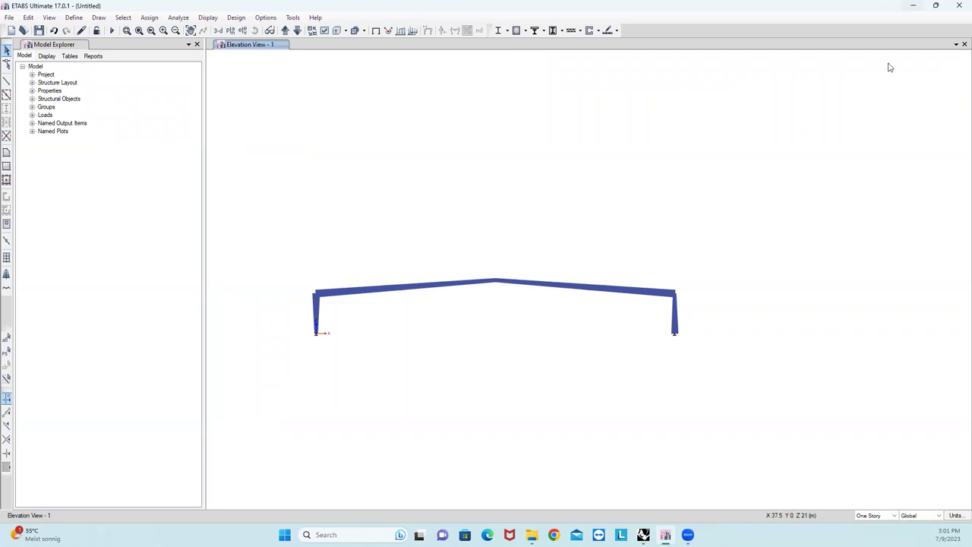
Delete the entire pushed frame in the ETABS elevation view and return to Grasshopper.
drag(763, 227, 265, 434)
key(Delete)
click(913, 6)
Examine the start and end points of the Right Column line against the bars and tapered section groups.
scroll(489, 342, down, 4)
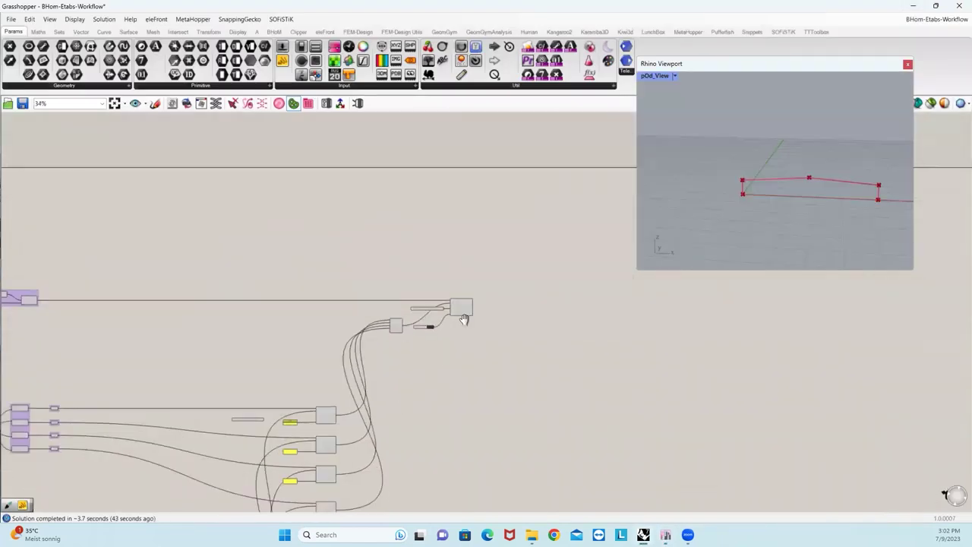
scroll(175, 275, up, 3)
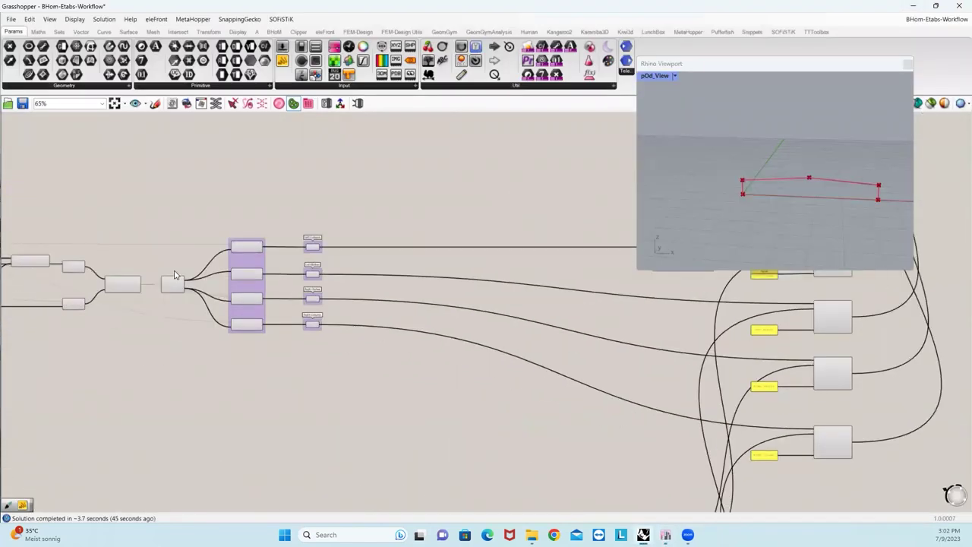
scroll(226, 274, up, 4)
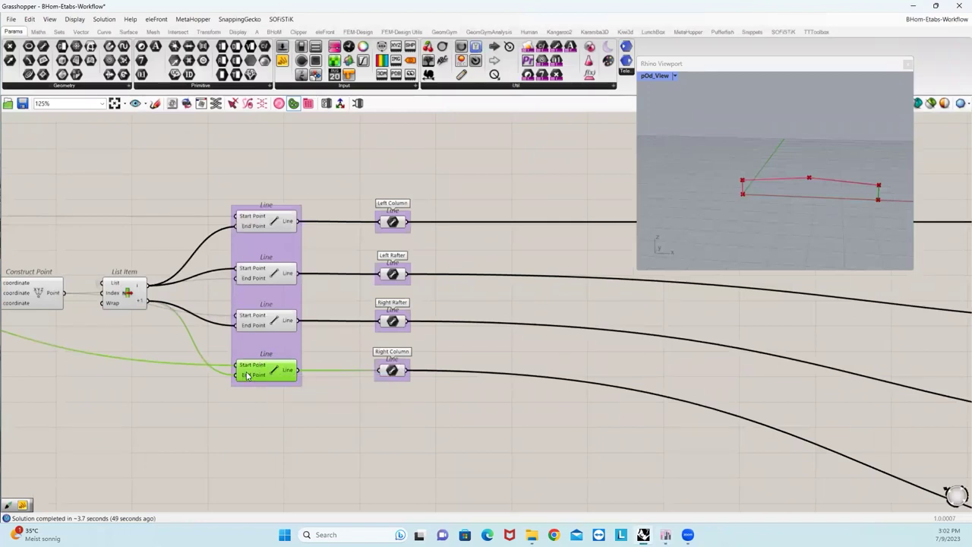
scroll(249, 373, down, 2)
scroll(366, 448, down, 3)
right_drag(356, 440, 276, 377)
right_drag(404, 368, 292, 175)
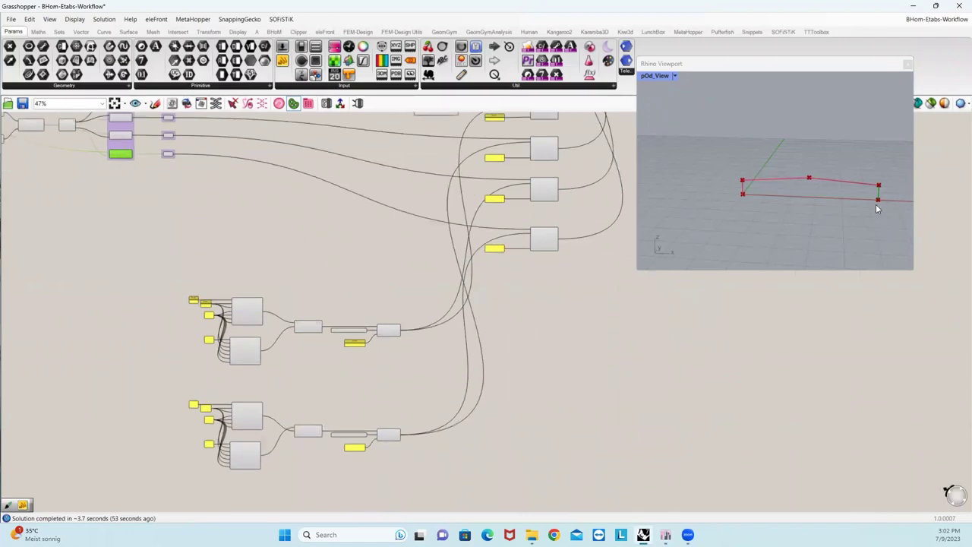
click(287, 254)
scroll(101, 152, up, 4)
scroll(220, 269, down, 5)
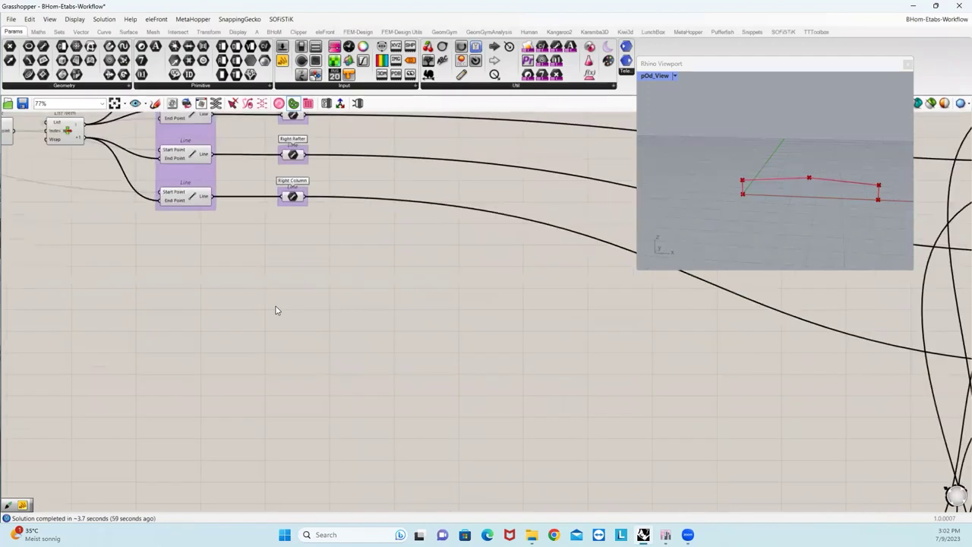
scroll(186, 237, up, 1)
right_drag(185, 237, 98, 173)
Place a BHoM Modify component beside the output of the Right Column bar.
click(272, 34)
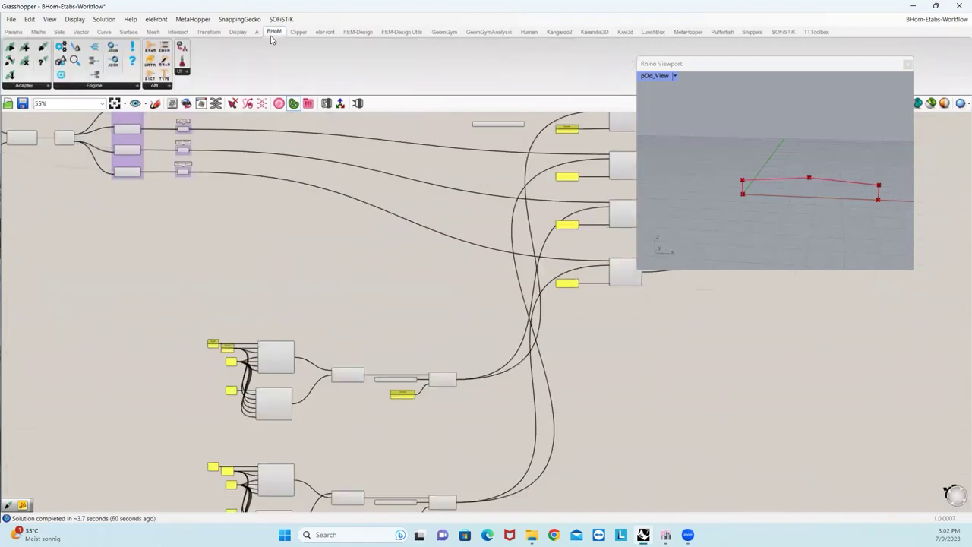
click(99, 86)
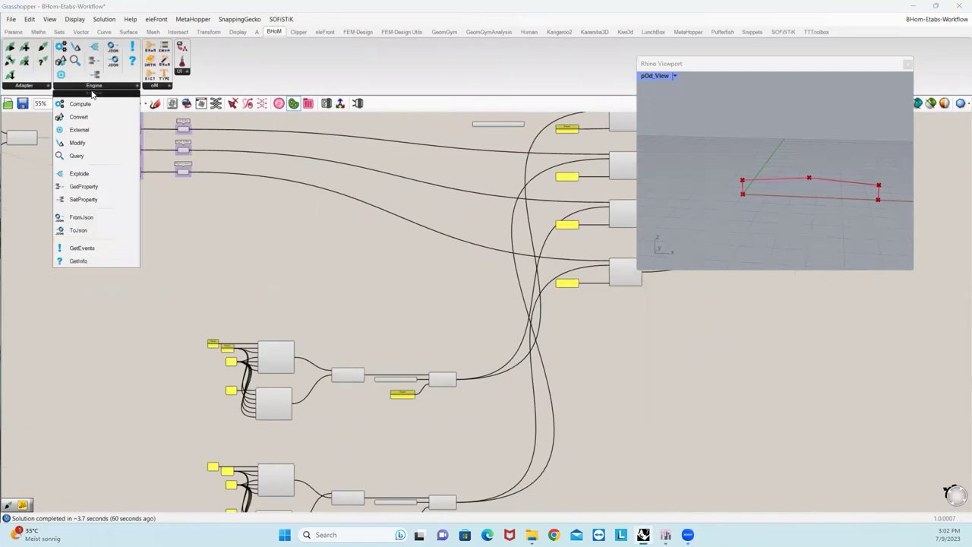
click(79, 145)
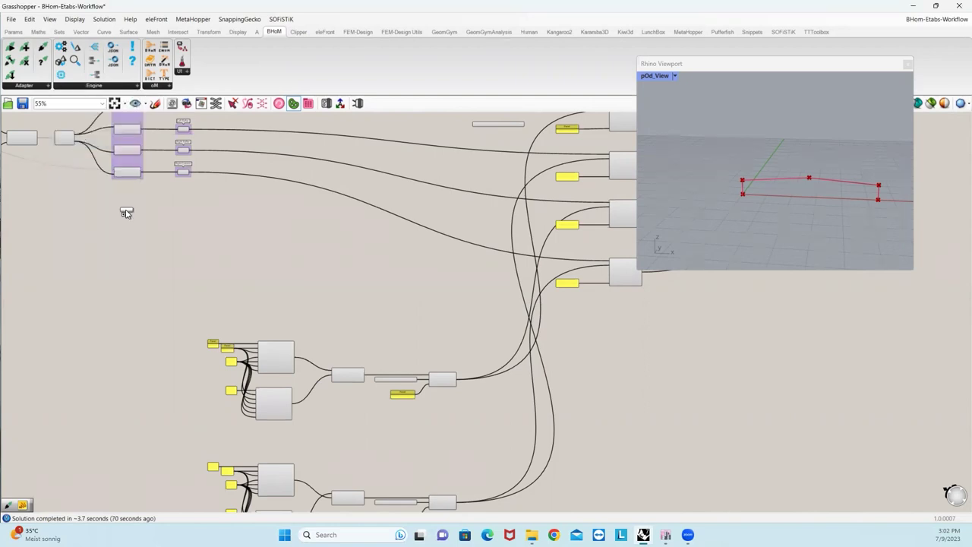
scroll(330, 313, down, 5)
scroll(491, 302, up, 8)
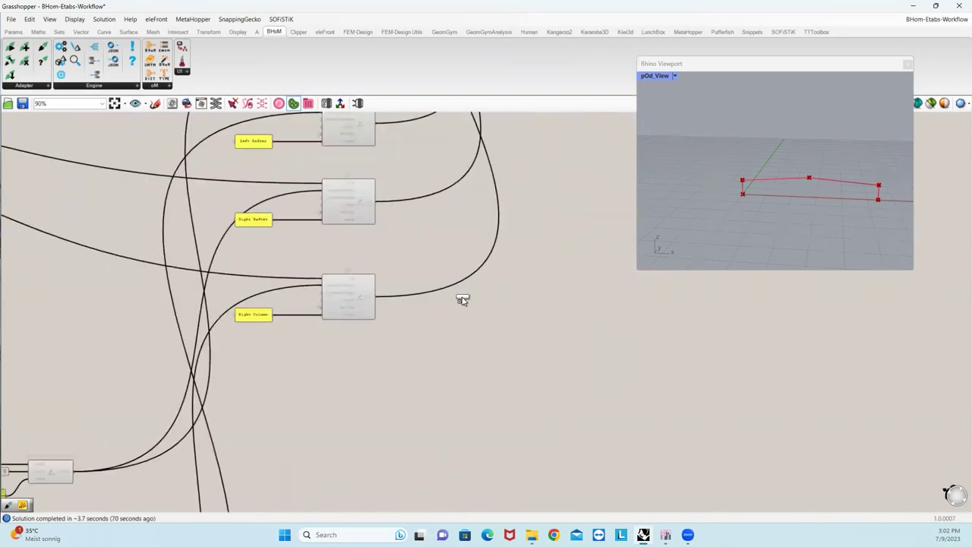
click(436, 305)
scroll(433, 304, up, 3)
scroll(410, 319, down, 5)
scroll(310, 292, up, 3)
scroll(310, 292, up, 3)
scroll(301, 289, down, 4)
right_drag(319, 309, 269, 300)
scroll(246, 284, up, 3)
scroll(244, 266, down, 4)
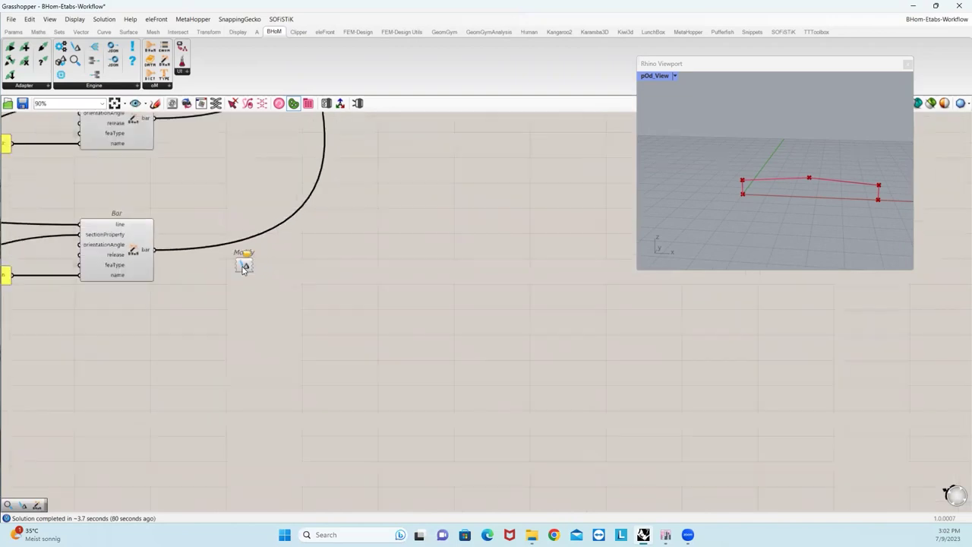
Configure the Modify component with the Structure method Flip(Bar bar).
right_click(242, 265)
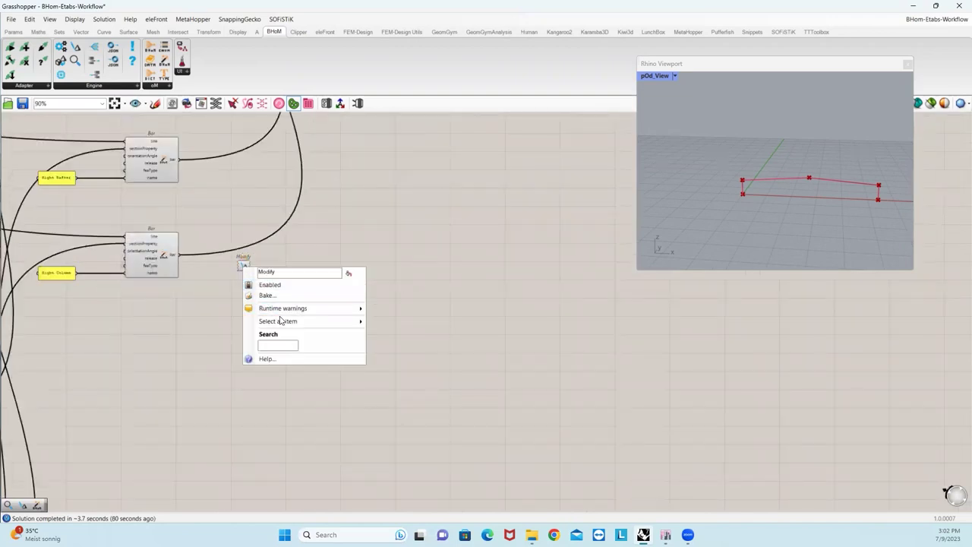
mouse_move(279, 321)
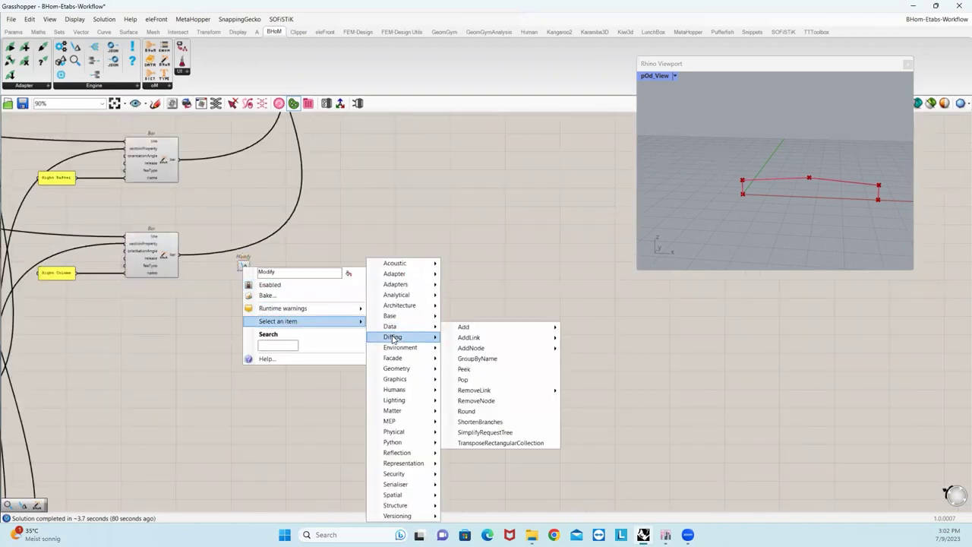
mouse_move(409, 391)
mouse_move(415, 506)
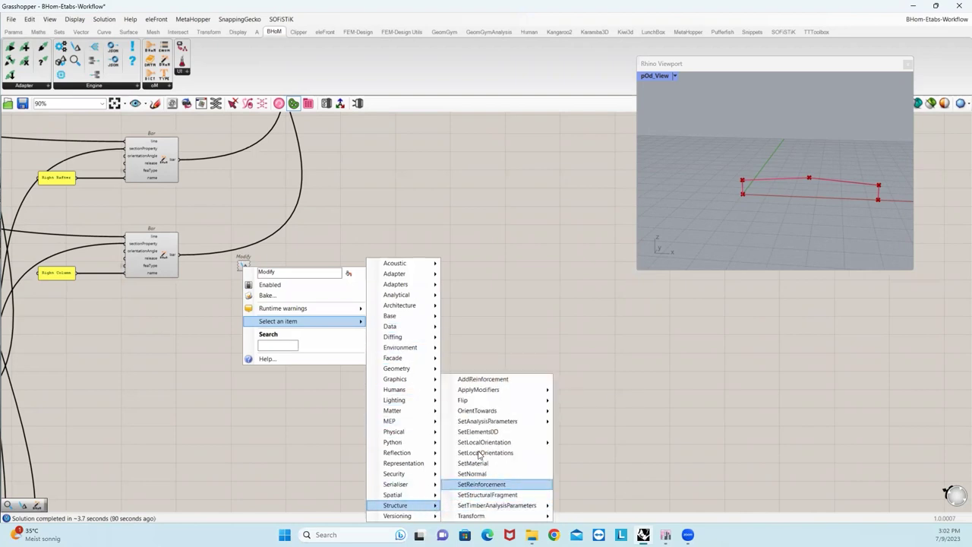
mouse_move(473, 402)
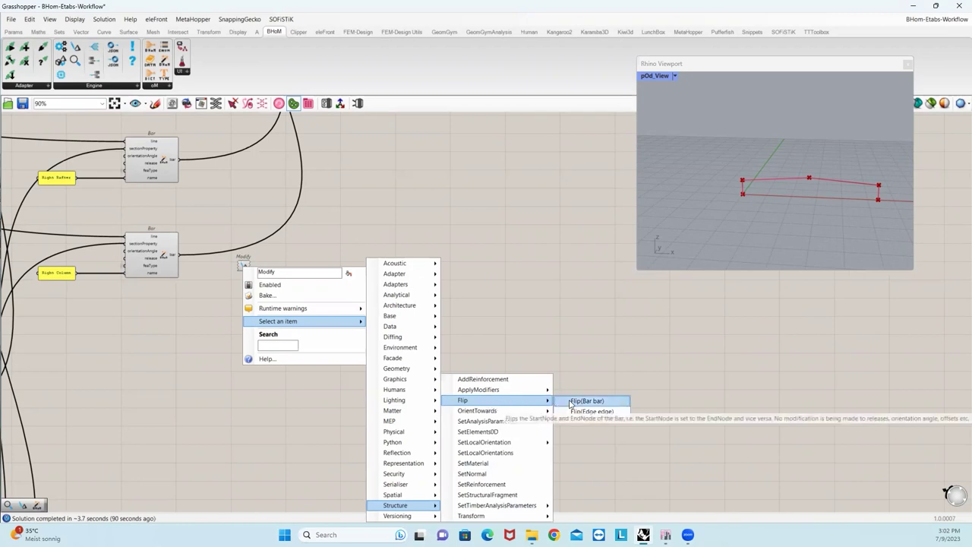
click(587, 401)
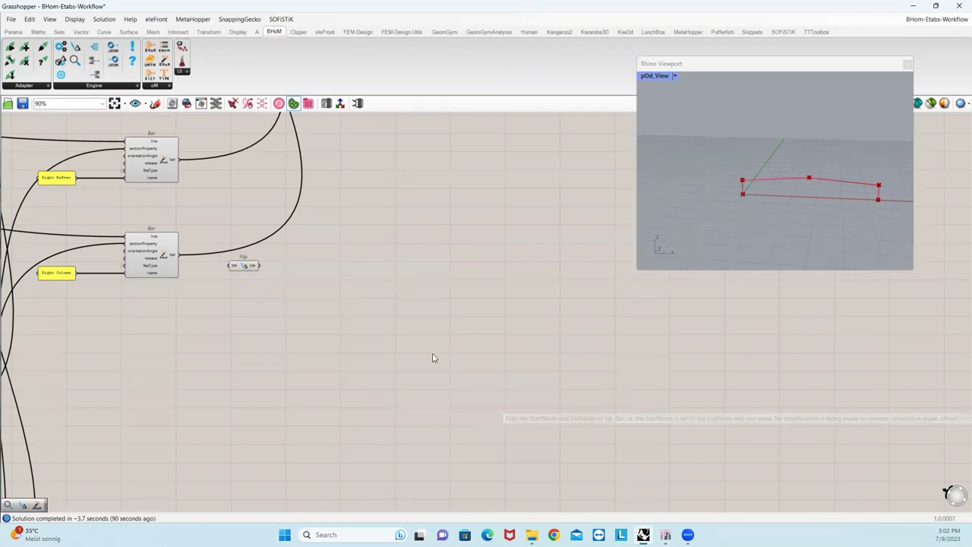
Set the Push component's Boolean Toggle to False.
scroll(383, 372, up, 3)
scroll(382, 355, down, 4)
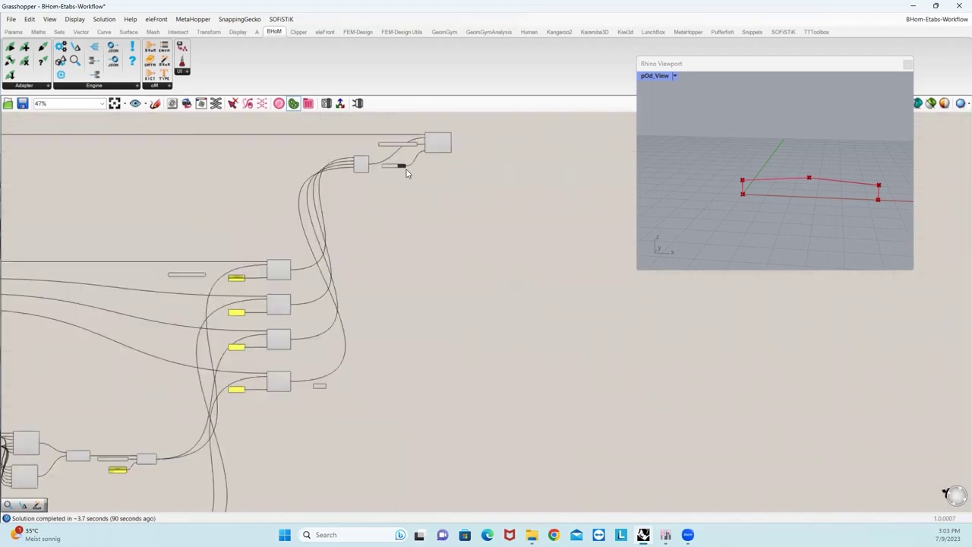
scroll(392, 162, up, 5)
double_click(420, 178)
scroll(420, 220, down, 6)
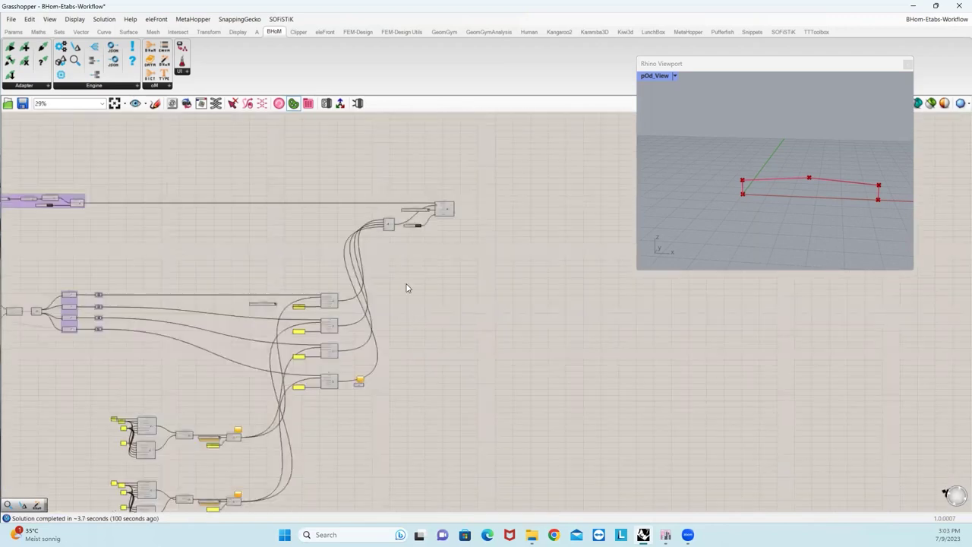
Connect the Right Column bar's output to the Flip component's bar input.
scroll(333, 320, up, 8)
drag(267, 307, 347, 324)
scroll(372, 328, down, 4)
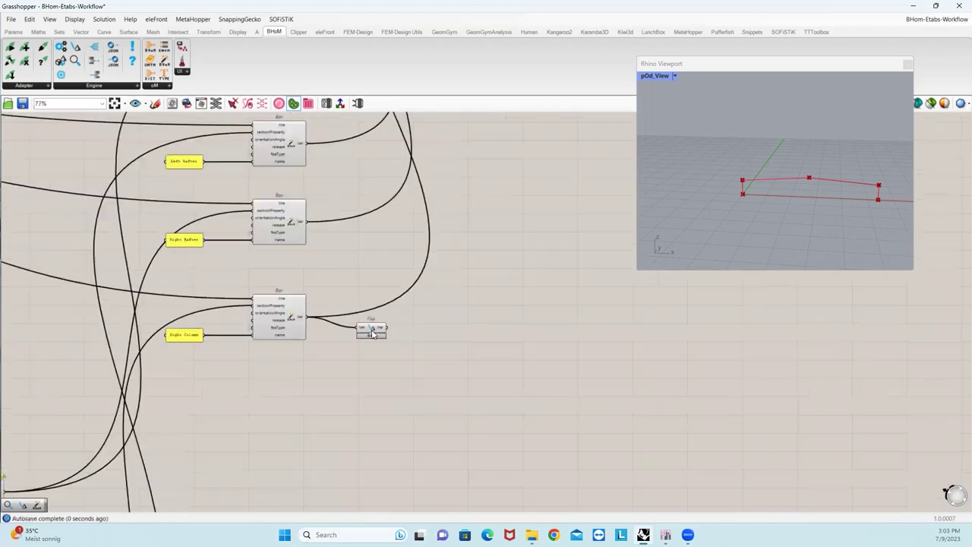
Connect the Flip component's output to the Merge component's D4 input, replacing the direct Right Column connection.
scroll(384, 328, down, 3)
scroll(379, 318, up, 4)
drag(392, 317, 560, 221)
scroll(433, 276, down, 8)
scroll(431, 151, up, 10)
scroll(562, 222, up, 4)
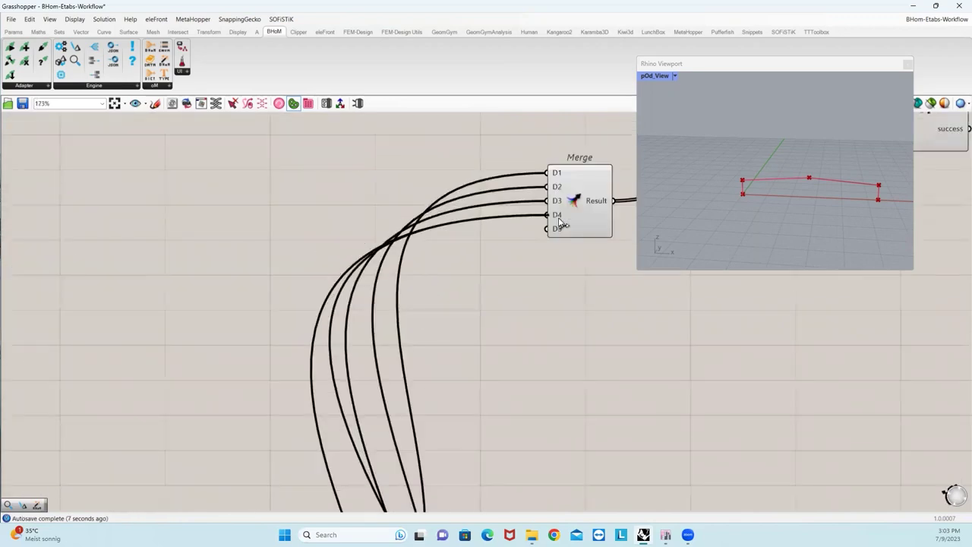
Activate the push of the merged bars with the flipped right column and view the frame in ETABS.
scroll(560, 229, down, 7)
right_drag(560, 281, 409, 249)
scroll(412, 237, down, 3)
scroll(406, 209, up, 4)
scroll(388, 251, up, 4)
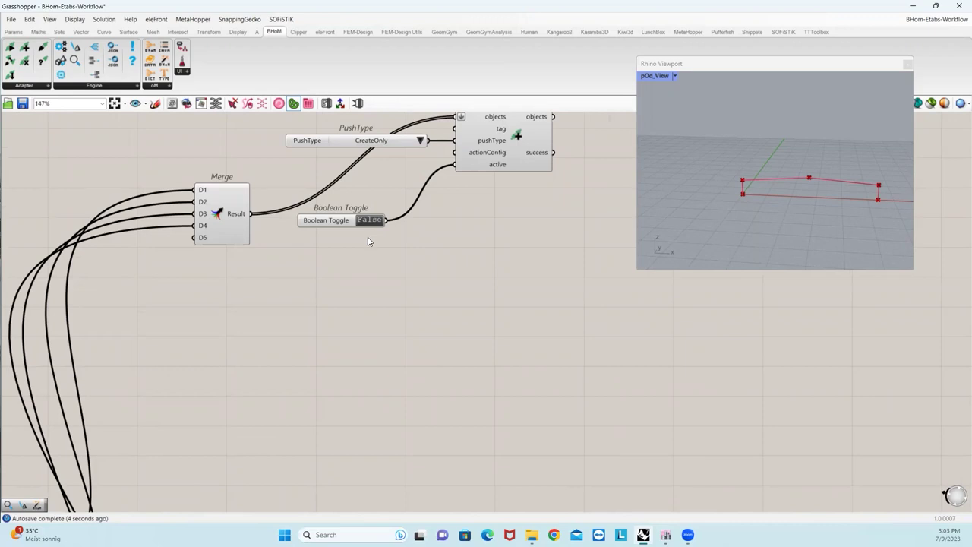
click(666, 535)
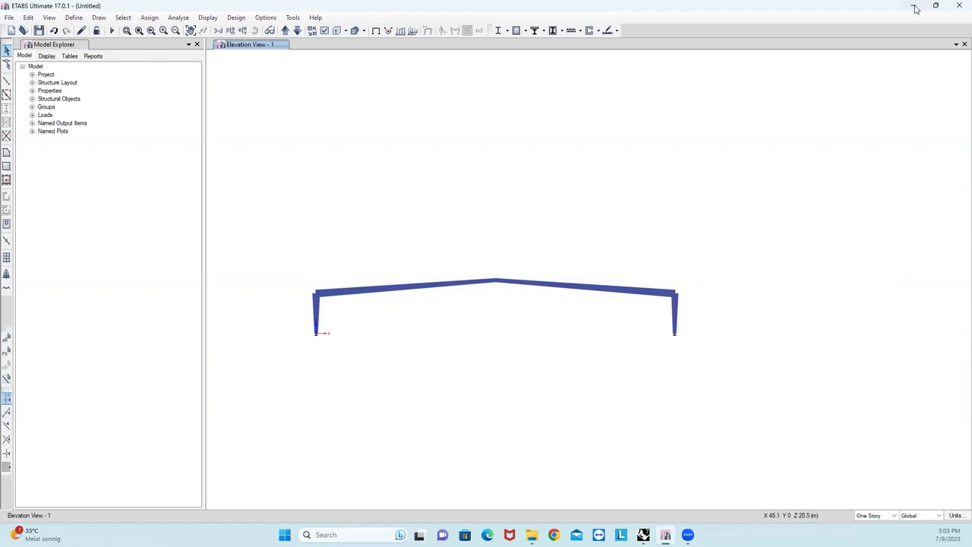
Check the section property assigned to the left column in its object information.
click(316, 311)
right_click(316, 312)
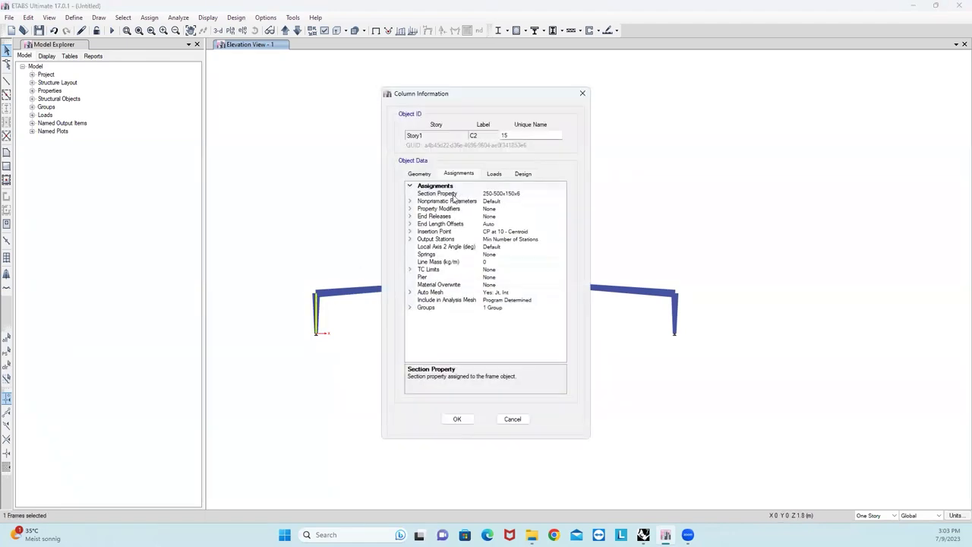
mouse_move(481, 194)
mouse_down()
mouse_move(508, 193)
mouse_move(488, 194)
mouse_up()
click(514, 200)
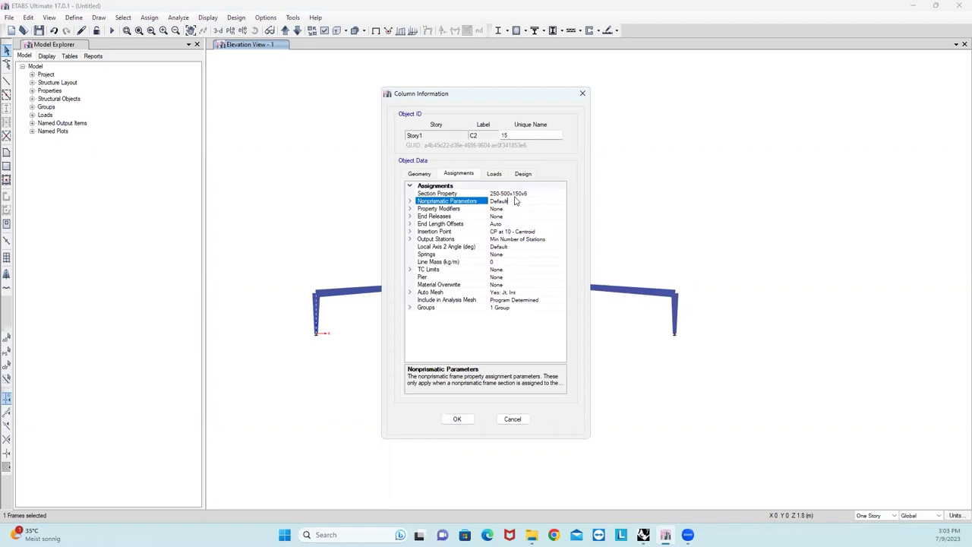
click(582, 94)
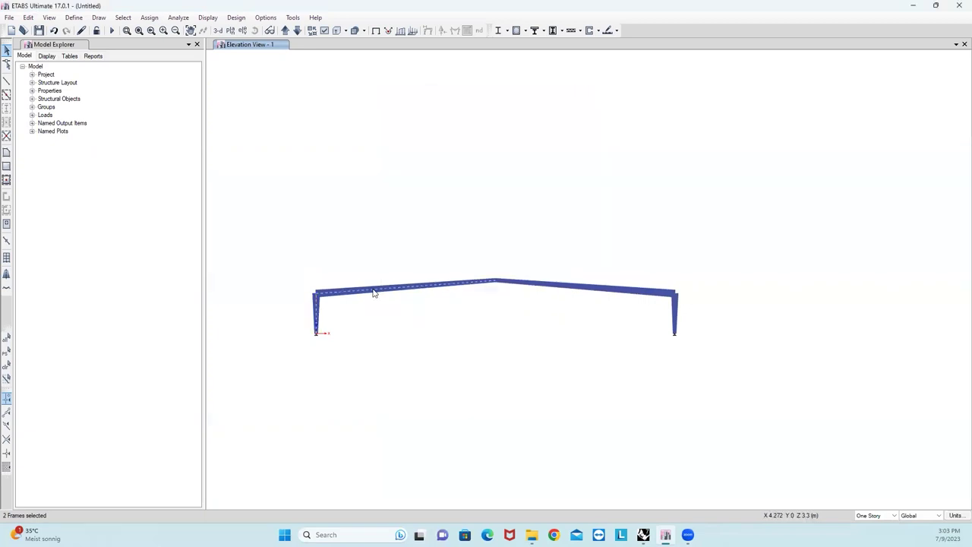
Check the section properties assigned to the left and right rafters.
right_click(373, 288)
click(490, 193)
click(583, 94)
right_click(567, 287)
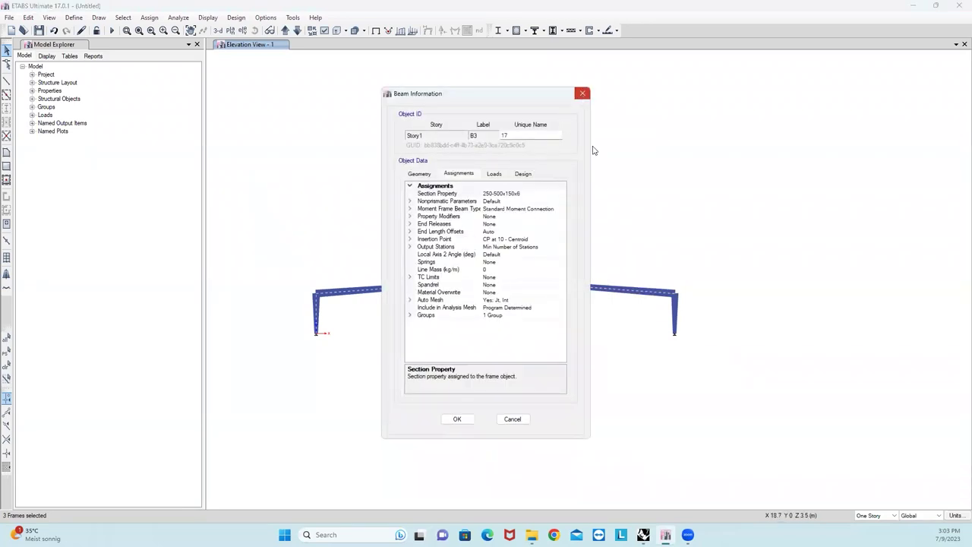
click(583, 94)
Check the section property assigned to the right column.
click(674, 312)
right_click(674, 313)
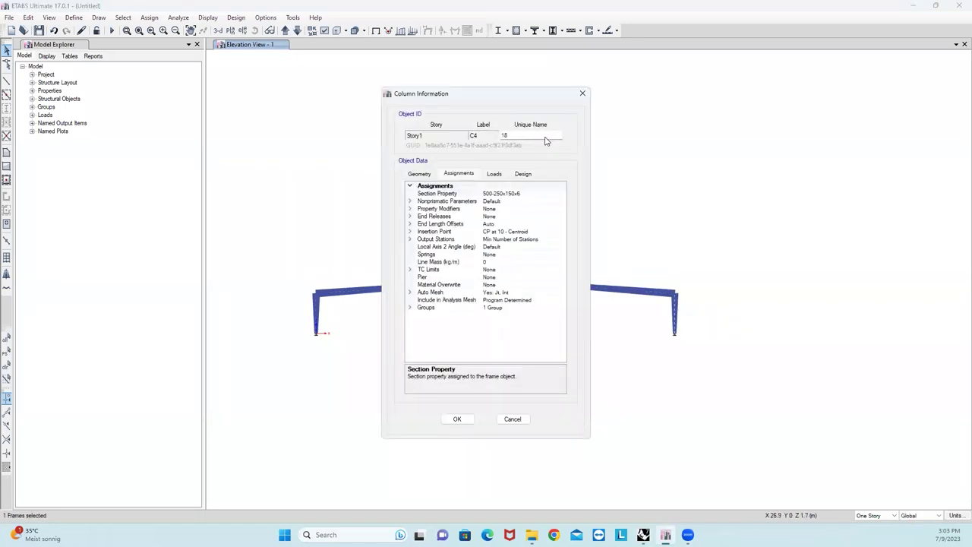
click(582, 94)
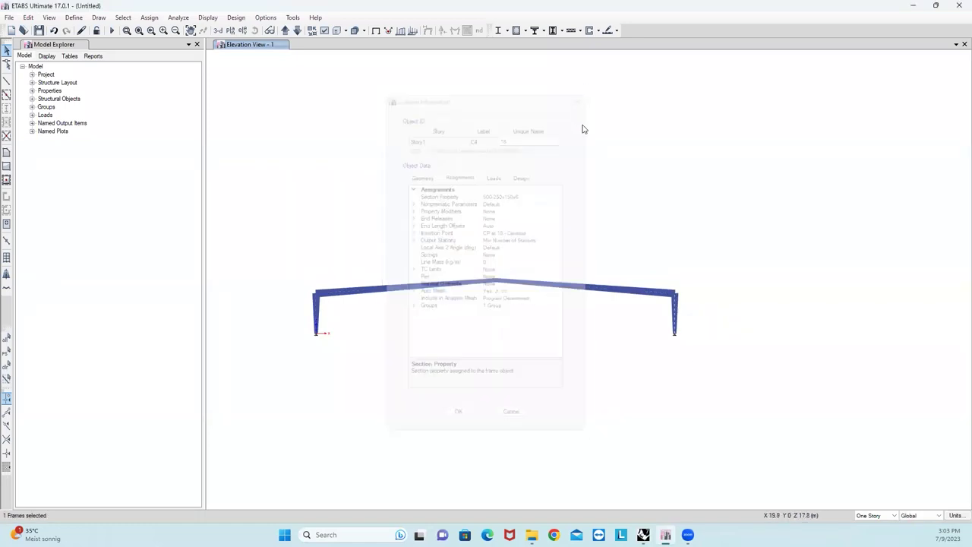
Return to Grasshopper and add a BHoM Execute component to the canvas beside the Push component.
click(916, 6)
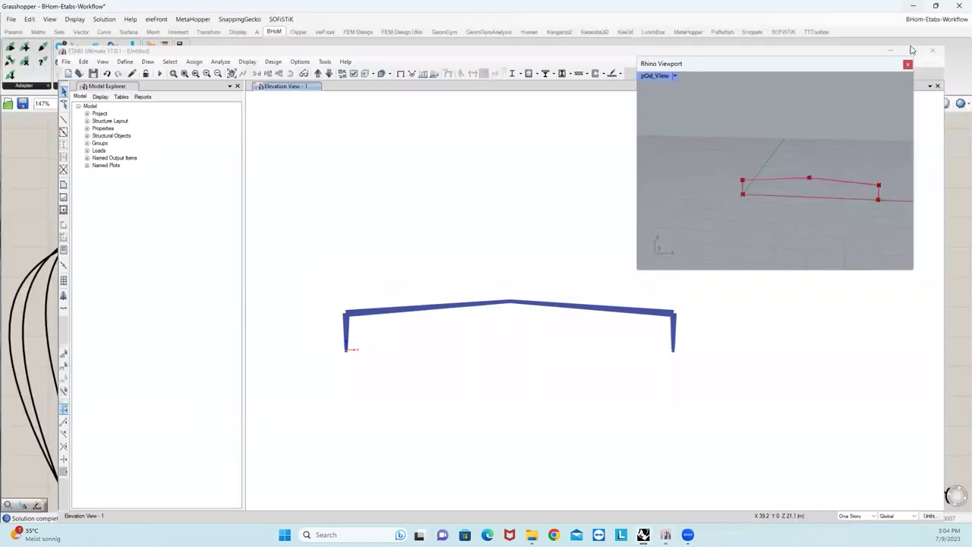
scroll(465, 373, down, 4)
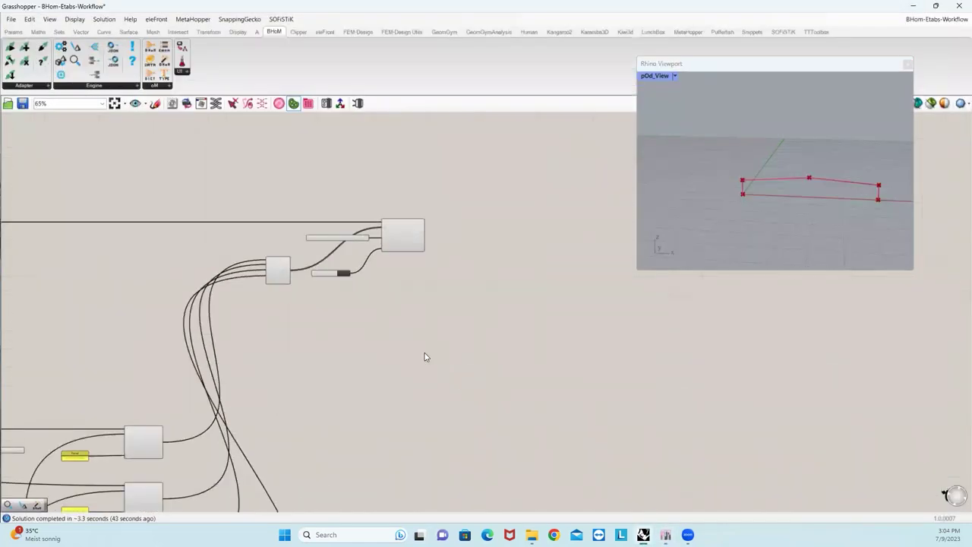
scroll(425, 331, up, 3)
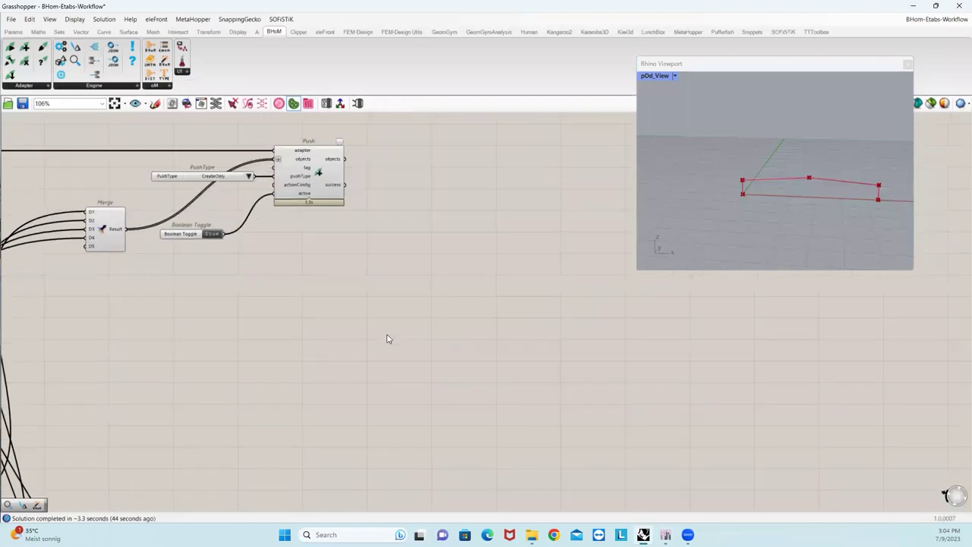
click(46, 86)
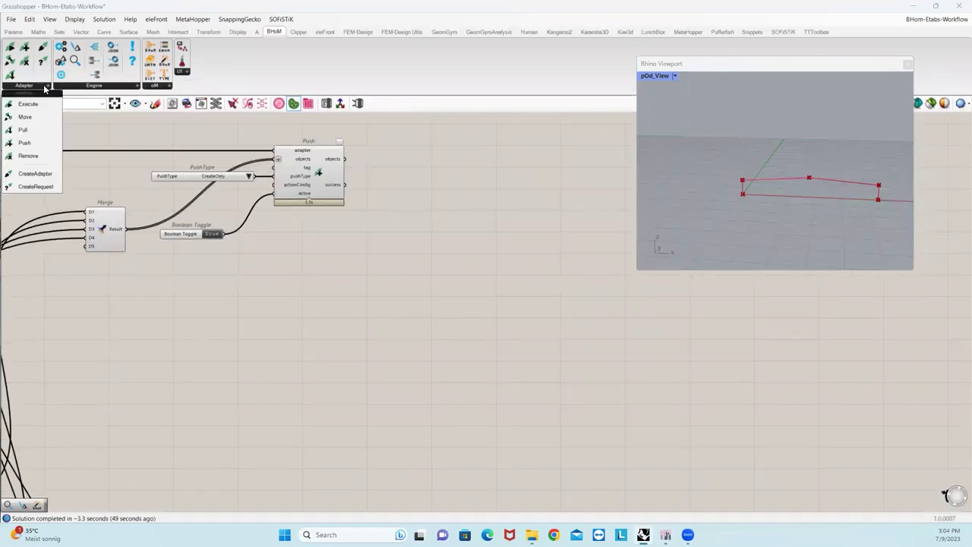
drag(31, 104, 498, 258)
scroll(498, 258, up, 3)
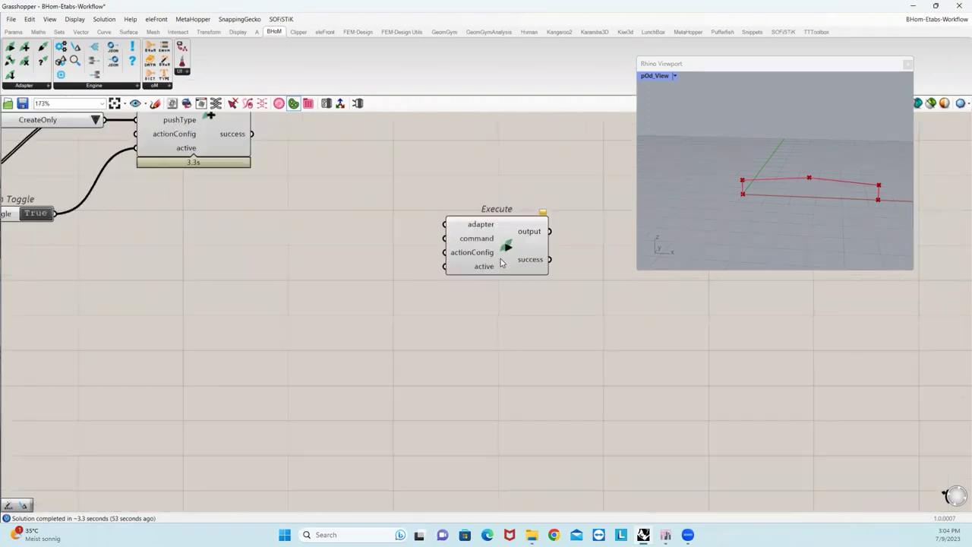
click(468, 291)
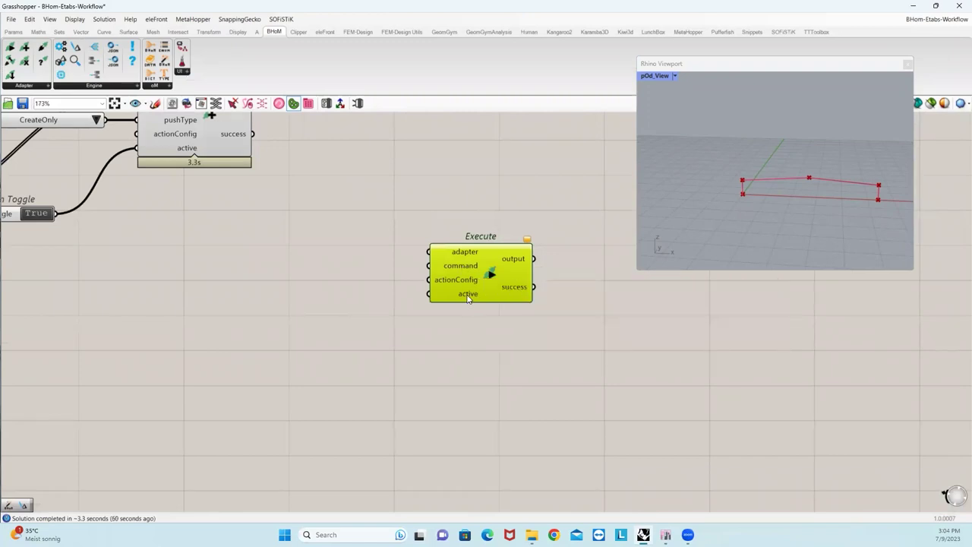
drag(466, 298, 470, 296)
Switch to ETABS, delete all the portal frame members, and return to Grasshopper.
click(665, 535)
drag(734, 198, 289, 466)
key(Delete)
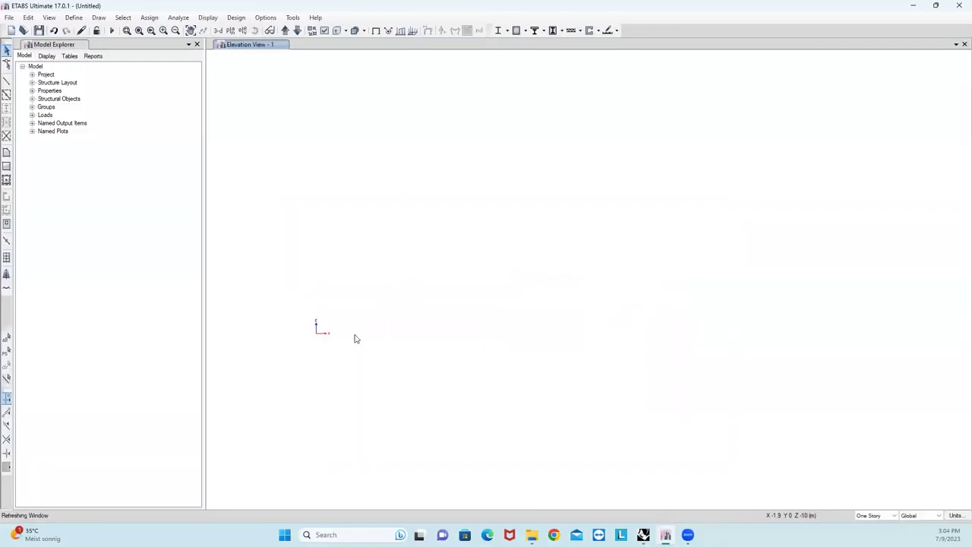
click(916, 11)
Connect the Push component's objects output to the Execute component's adapter input.
scroll(574, 312, down, 4)
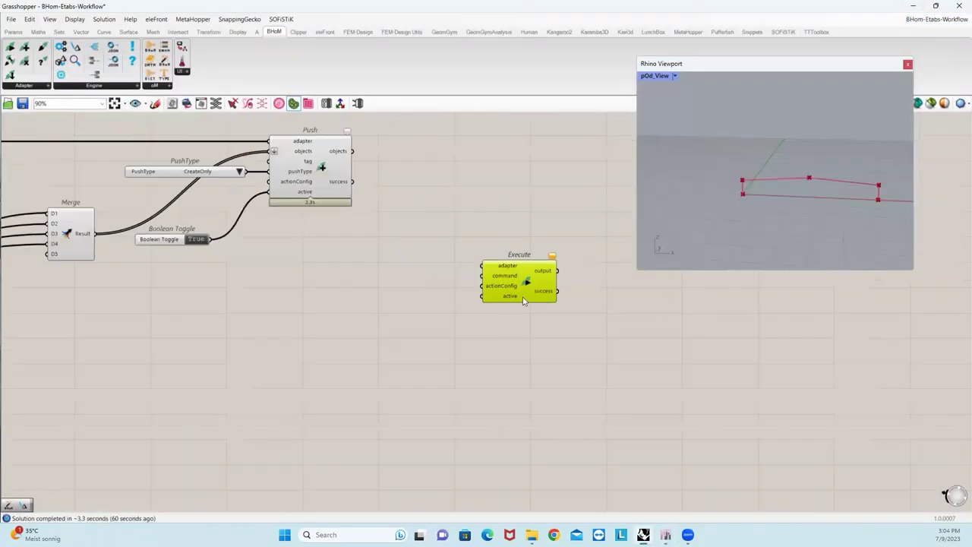
scroll(458, 199, up, 3)
drag(392, 195, 563, 228)
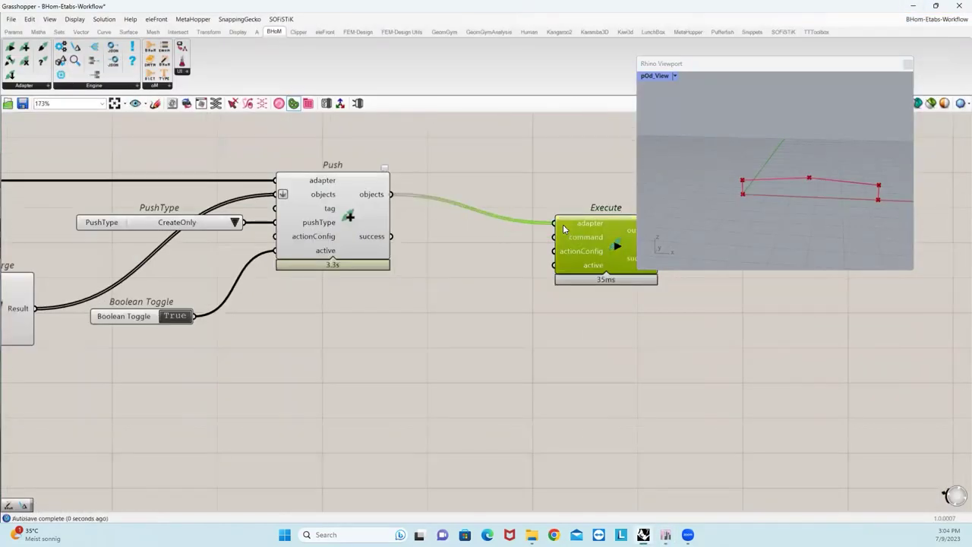
Move the Execute component above Push and connect the ETABS17Adapter output directly to its adapter input, replacing the Push wire.
scroll(382, 341, down, 2)
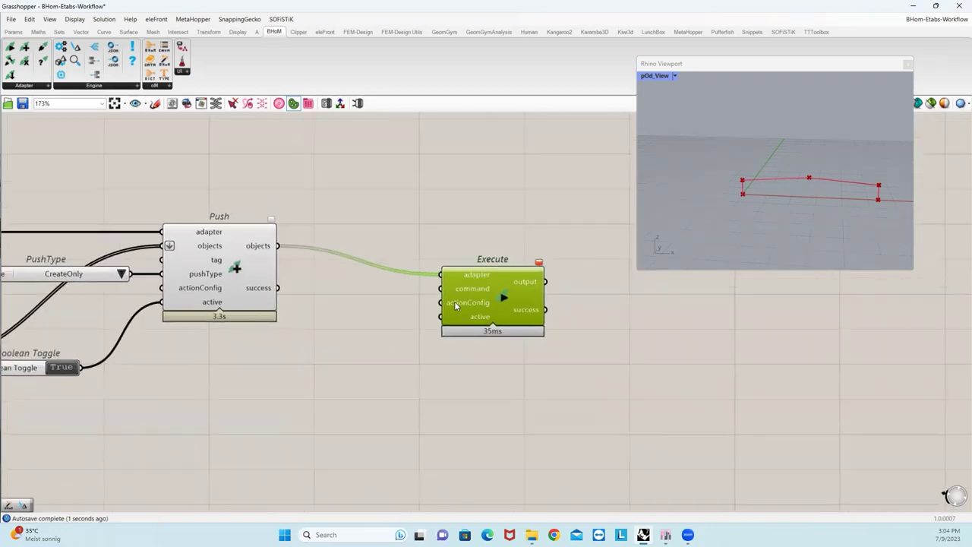
drag(458, 303, 444, 202)
scroll(448, 202, down, 4)
right_drag(471, 236, 600, 259)
scroll(600, 259, down, 4)
scroll(124, 253, up, 3)
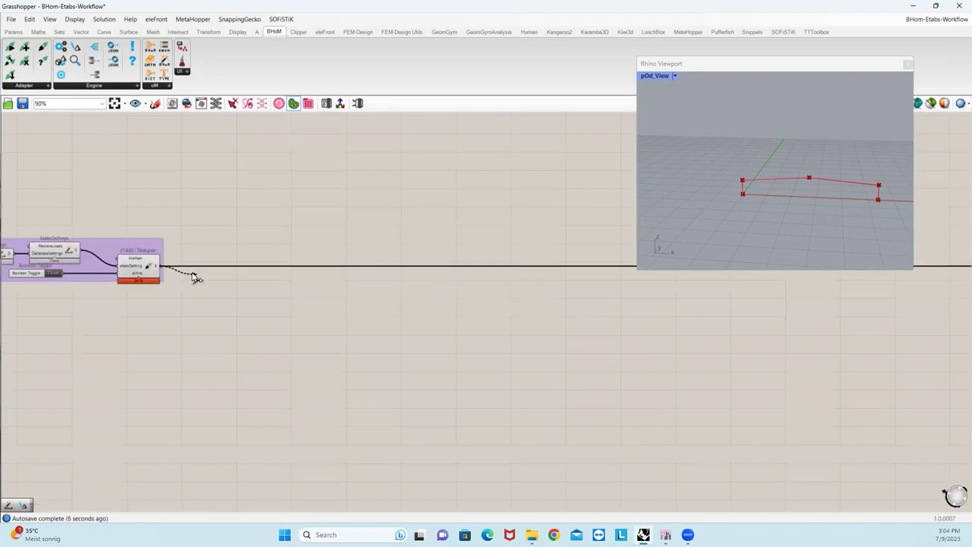
scroll(356, 296, up, 6)
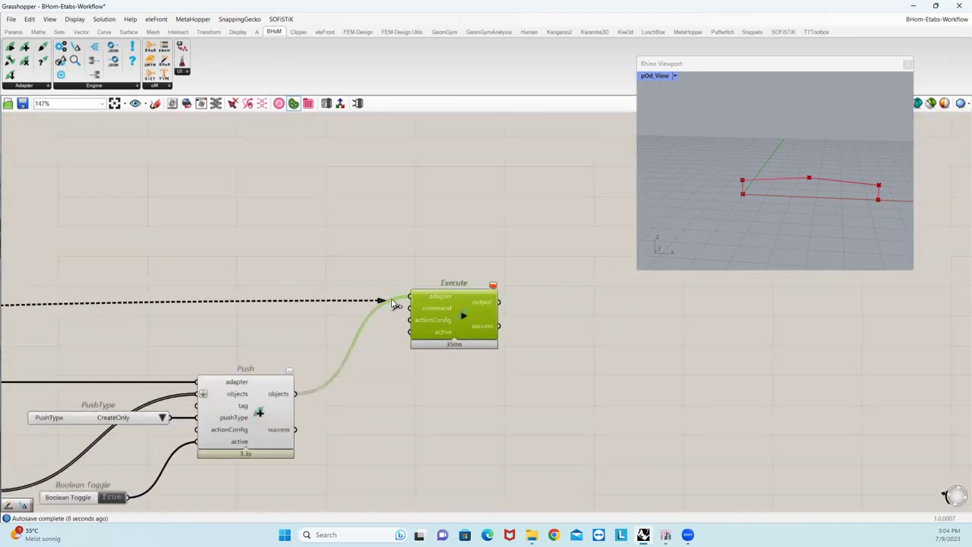
drag(412, 296, 520, 308)
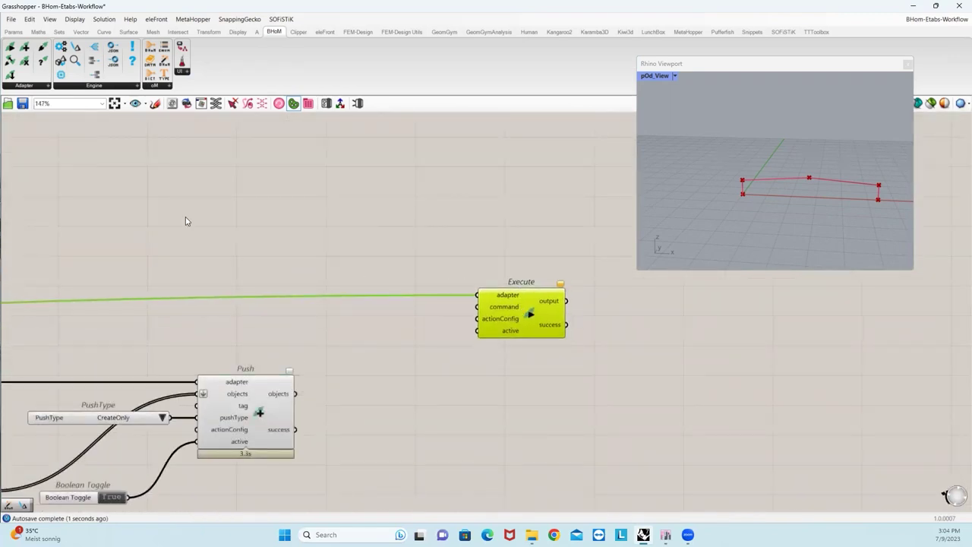
Add a BHoM Adapter parameter above the long adapter wire, between the ETABS adapter group and the Push component.
click(12, 32)
click(57, 89)
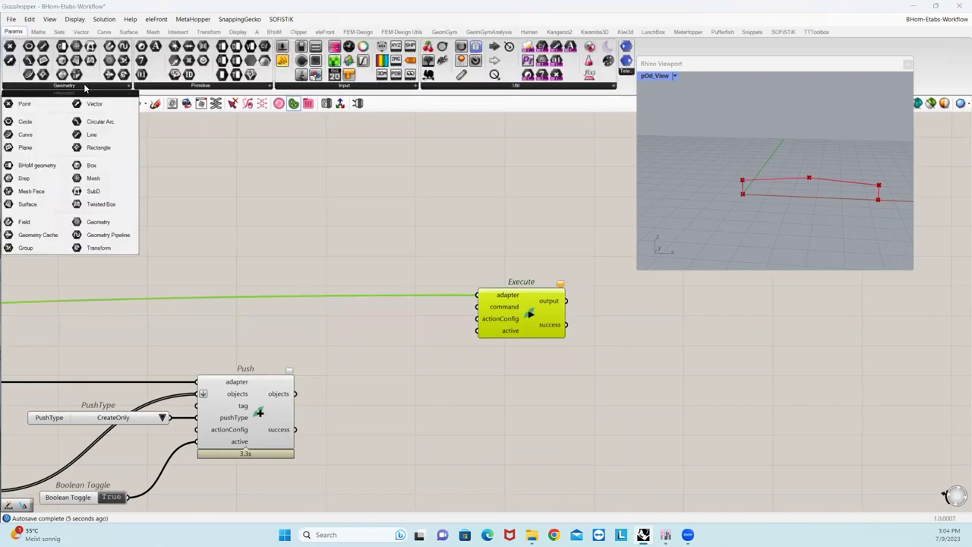
click(200, 86)
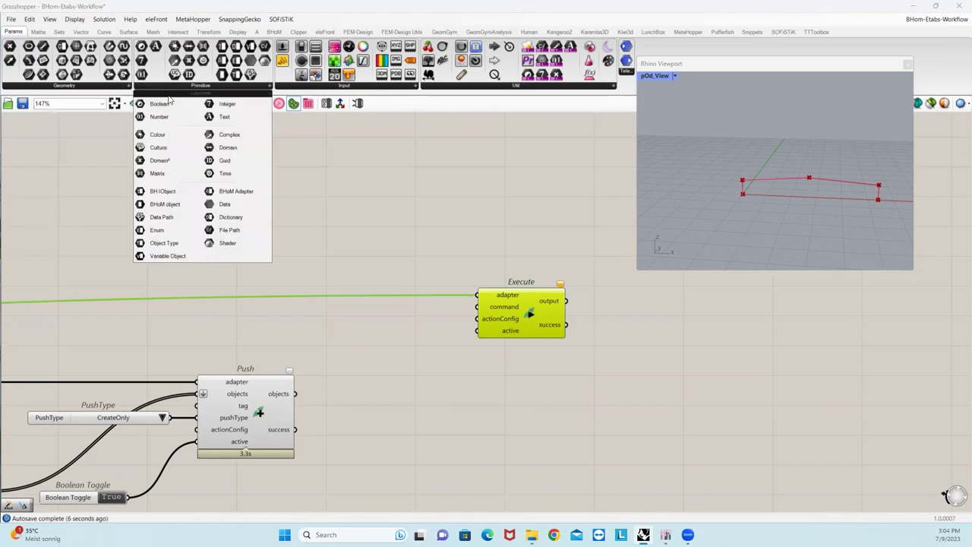
click(214, 190)
scroll(125, 220, down, 6)
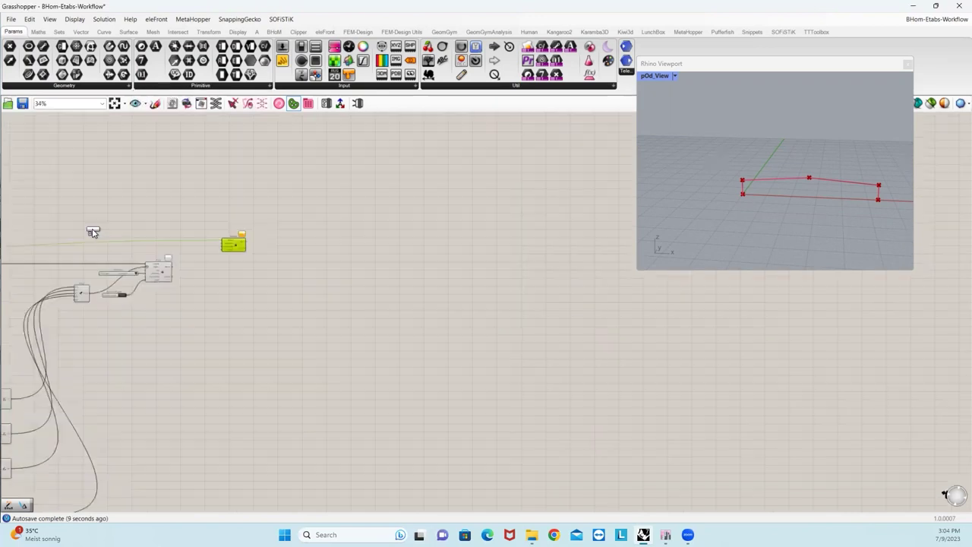
scroll(72, 223, down, 7)
click(71, 224)
right_drag(48, 233, 343, 213)
scroll(343, 213, up, 5)
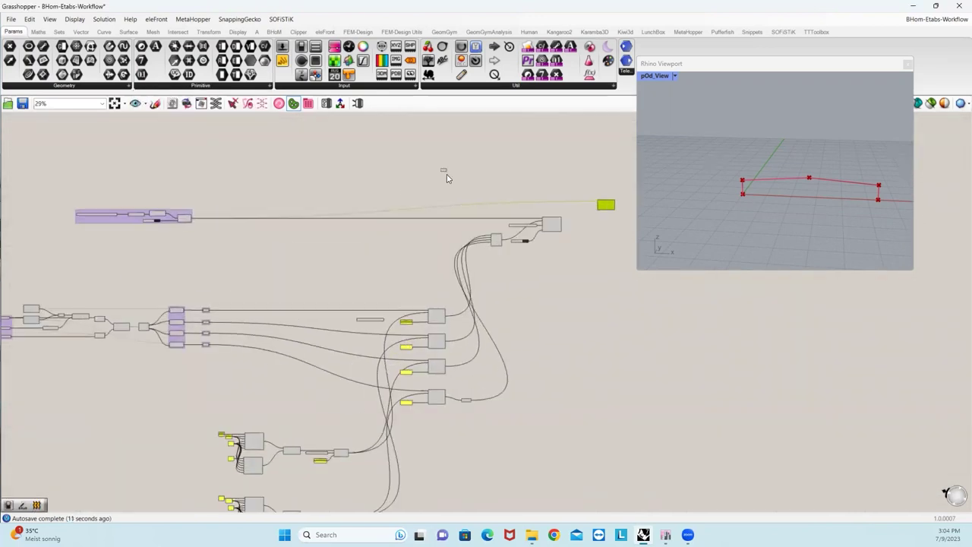
drag(444, 171, 419, 177)
Connect the ETABS17Adapter output to the new BHoM Adapter parameter.
scroll(240, 214, up, 5)
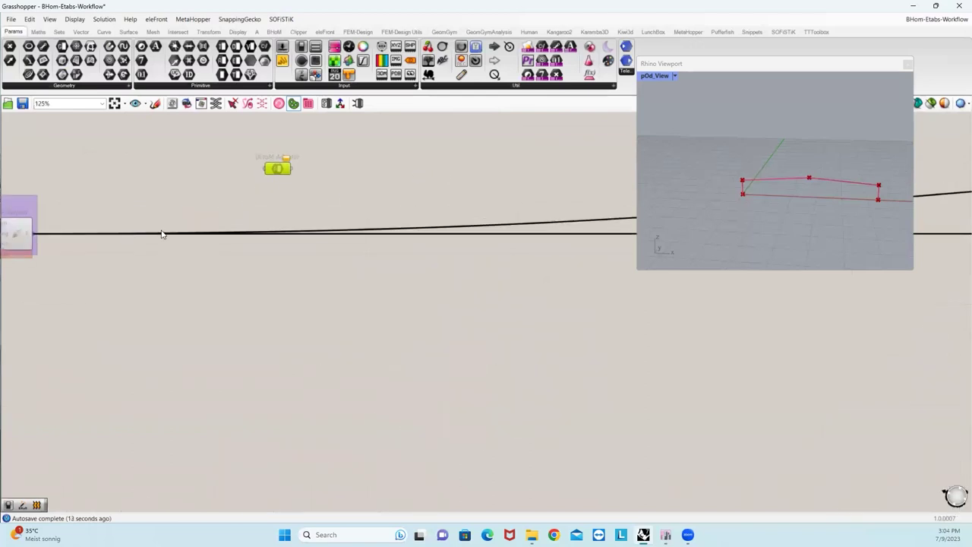
drag(33, 233, 263, 169)
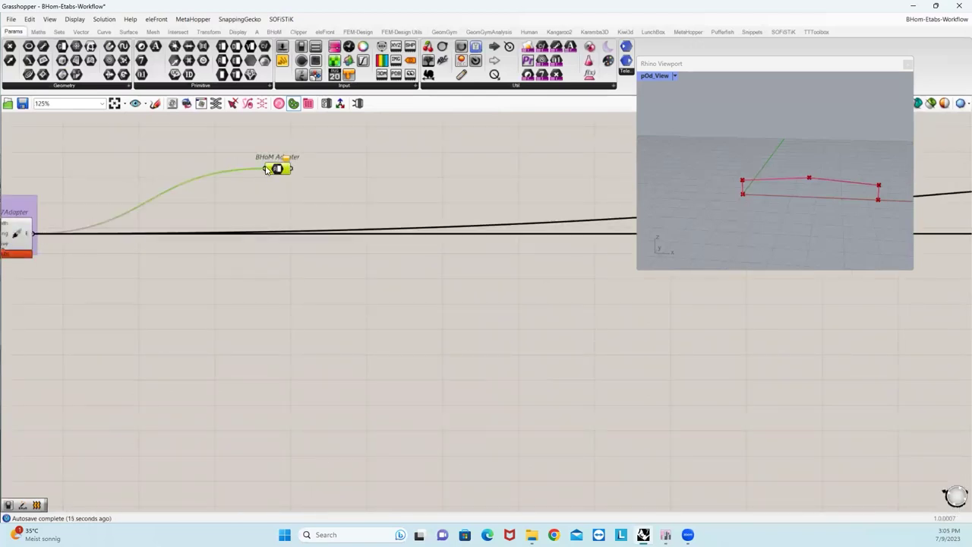
scroll(270, 194, down, 3)
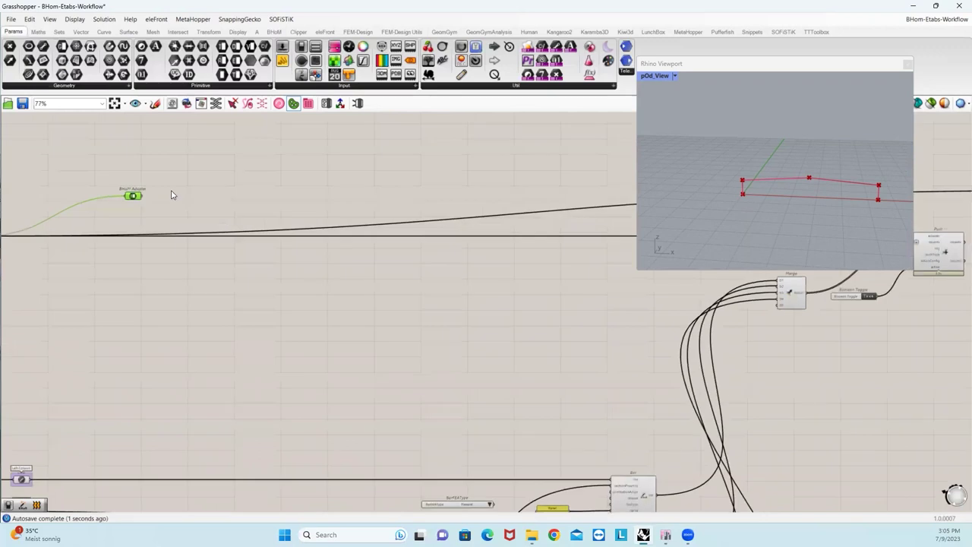
right_drag(170, 190, 150, 196)
mouse_move(121, 204)
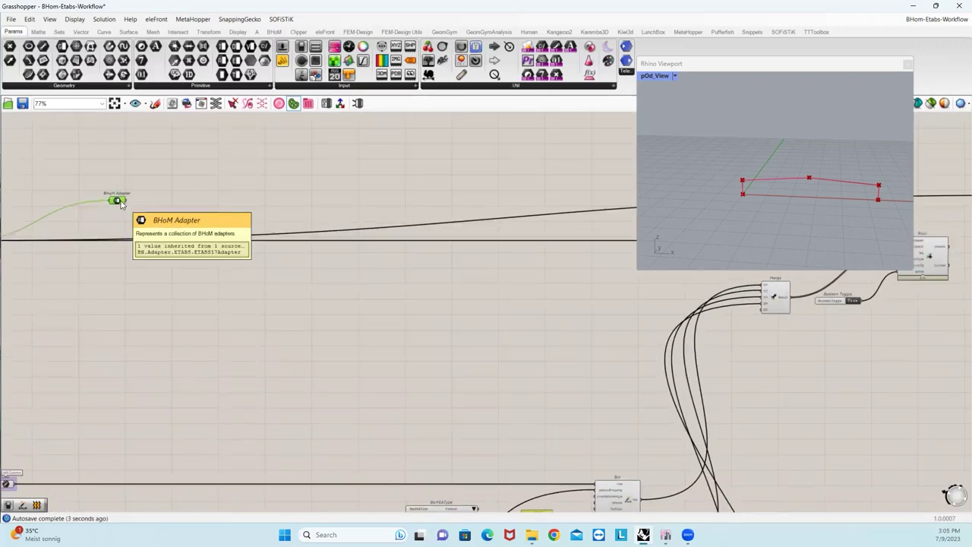
Duplicate the BHoM Adapter parameter, feed the copy from the original's output, and place it beside the Execute component.
alt+drag(120, 203, 323, 176)
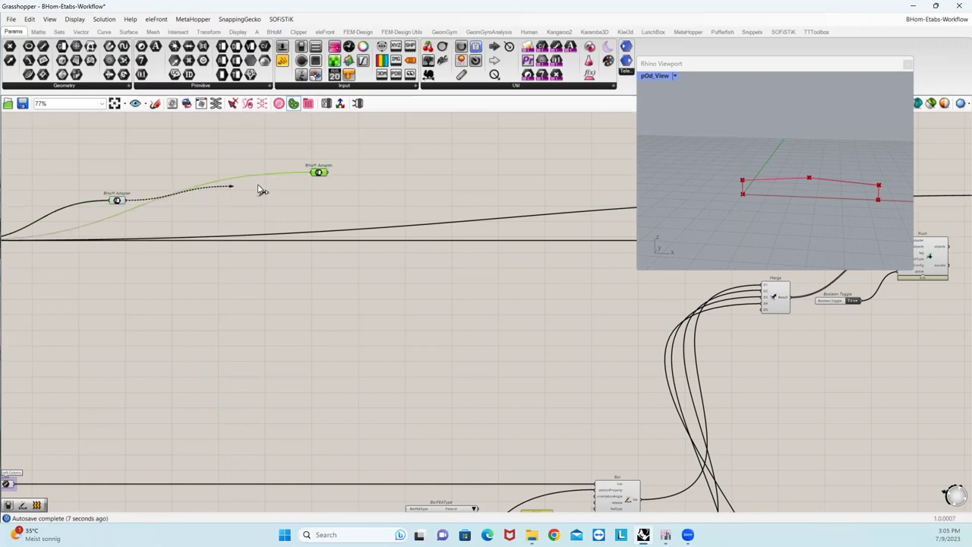
drag(322, 175, 370, 180)
scroll(416, 177, down, 5)
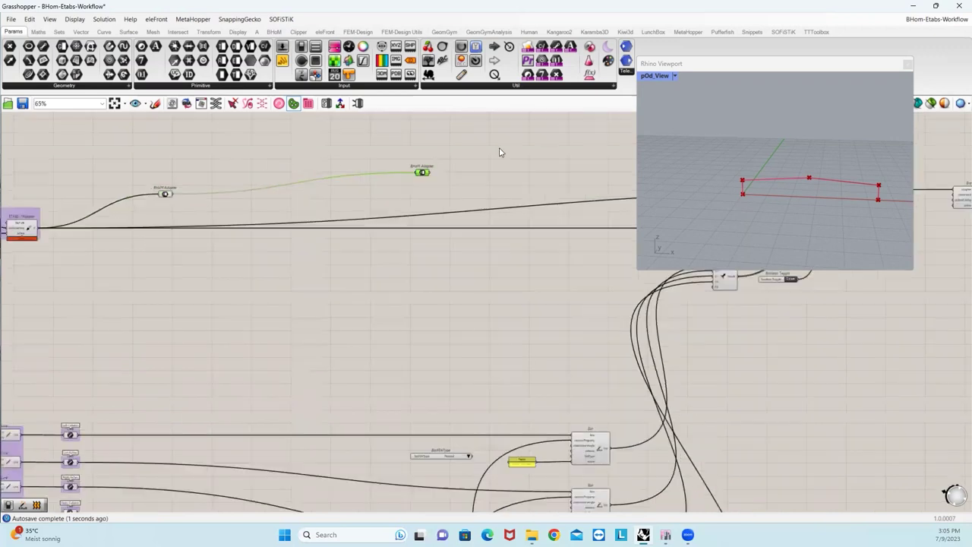
drag(182, 224, 444, 218)
scroll(182, 225, up, 4)
scroll(444, 219, up, 6)
Set the copied BHoM Adapter's wire display to Hidden and connect its output to Execute's adapter input, replacing the direct wire.
right_click(442, 220)
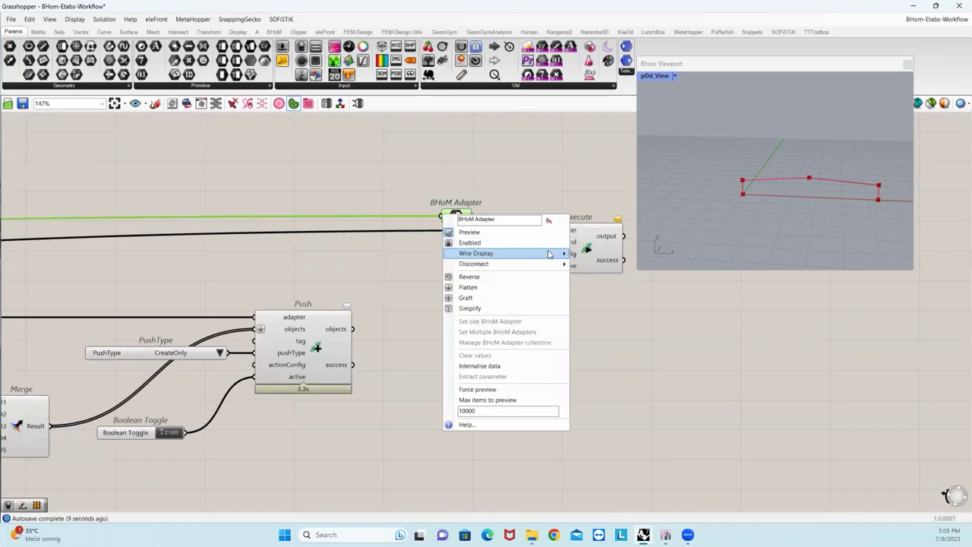
click(594, 275)
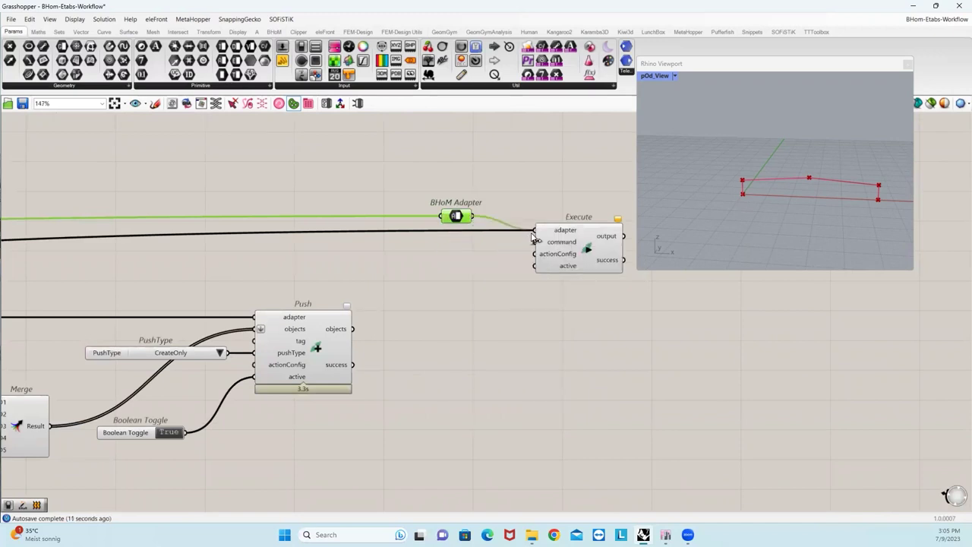
drag(461, 219, 477, 232)
Move the copied BHoM Adapter parameter and the Execute component together to the empty canvas area below and beyond Push.
drag(387, 156, 636, 312)
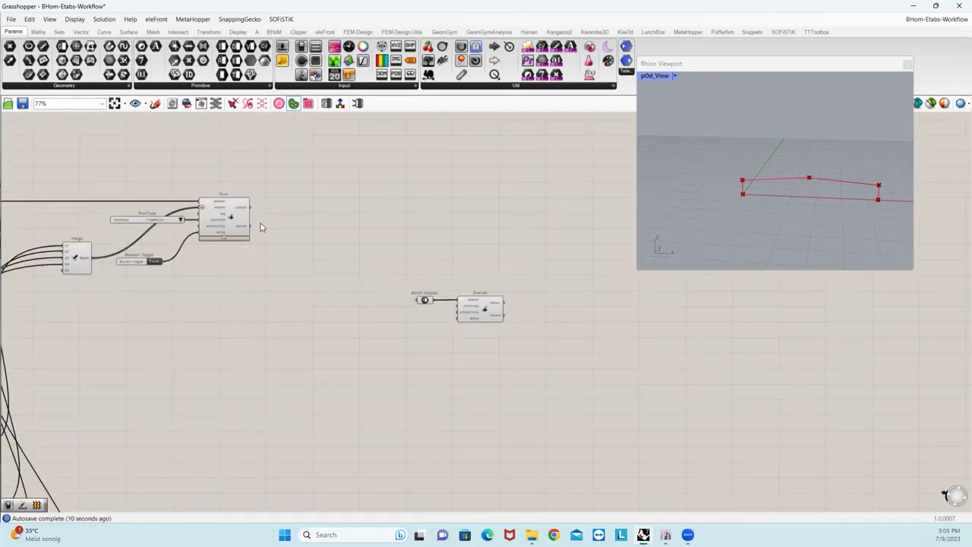
scroll(260, 226, up, 3)
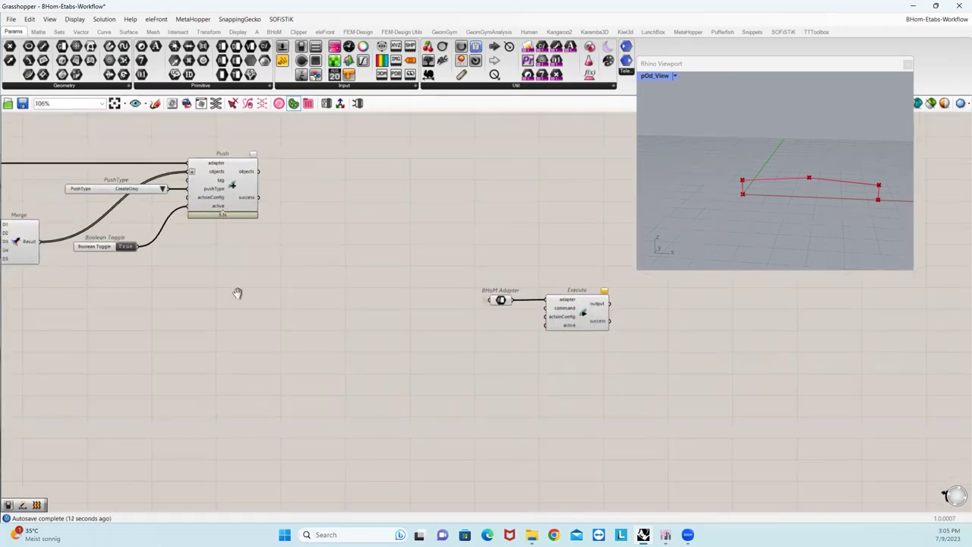
right_drag(237, 292, 299, 285)
Set Push's Boolean Toggle to False and connect a duplicate toggle, also set to False, to the Execute component's active input.
alt+drag(157, 241, 385, 325)
drag(396, 317, 512, 334)
double_click(188, 240)
double_click(372, 317)
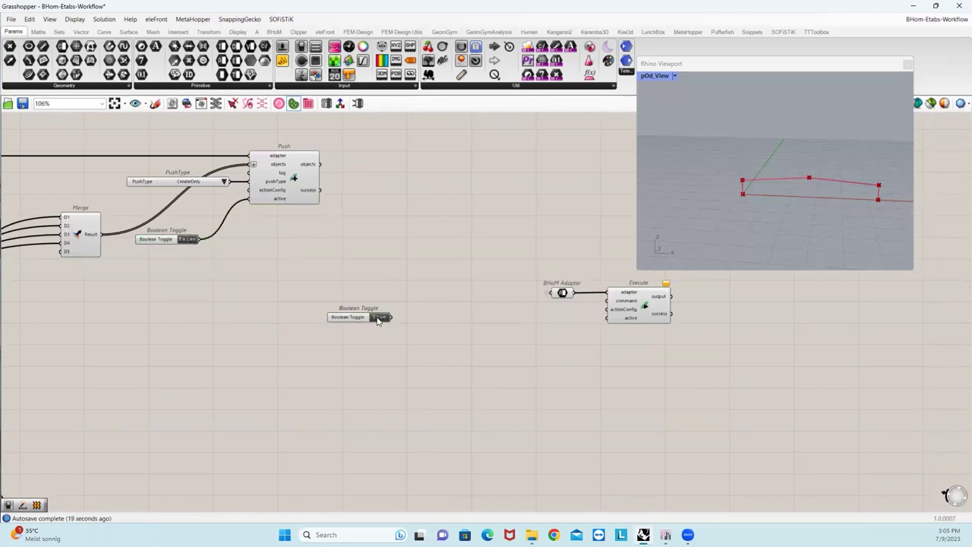
drag(392, 317, 608, 317)
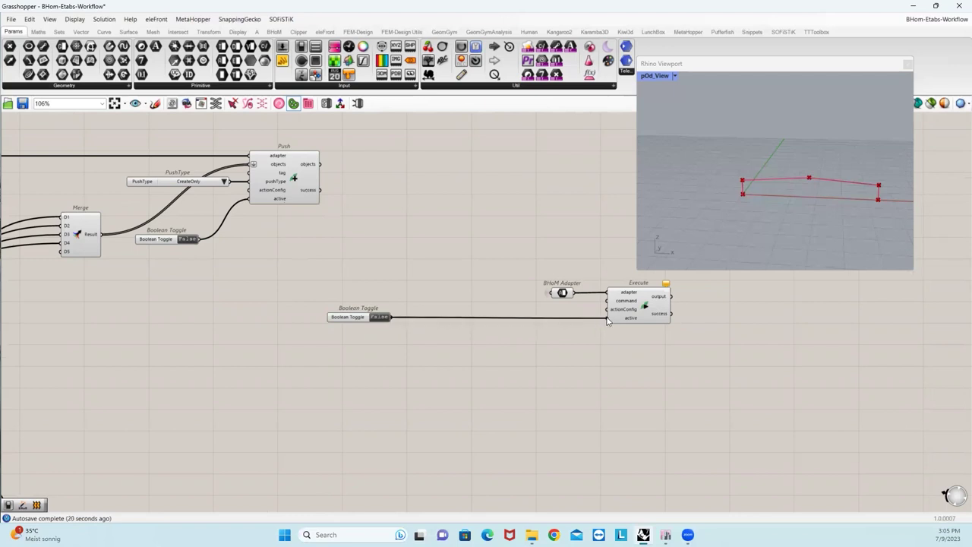
Connect a BHoM Analyse command to Execute's command input, placing it and the Boolean Toggle closer to the Execute component.
drag(355, 323, 443, 332)
drag(607, 302, 462, 293)
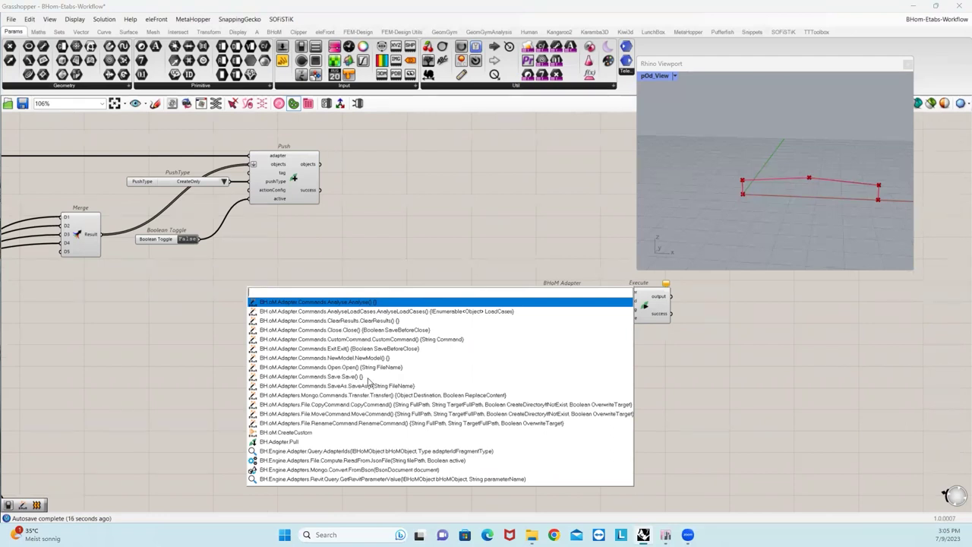
click(350, 302)
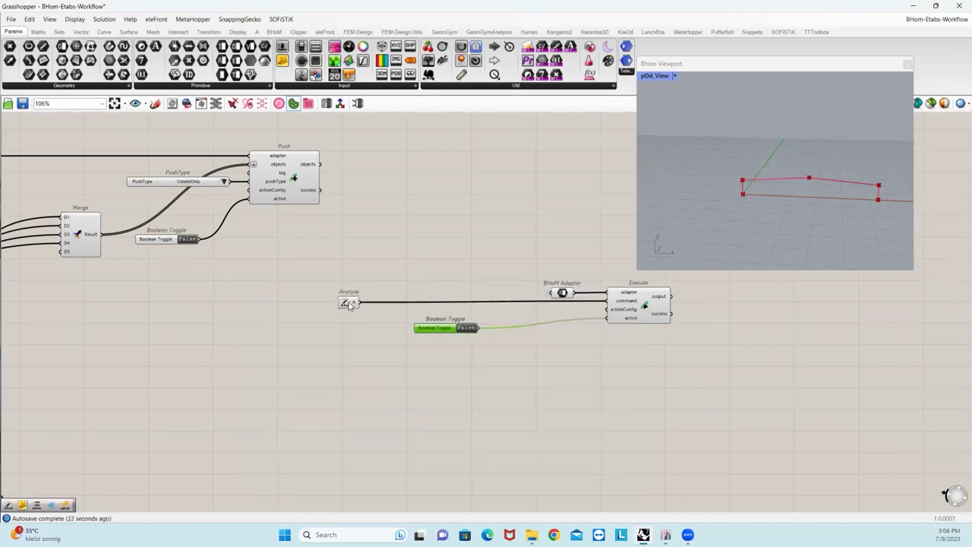
drag(351, 303, 448, 303)
drag(517, 311, 543, 304)
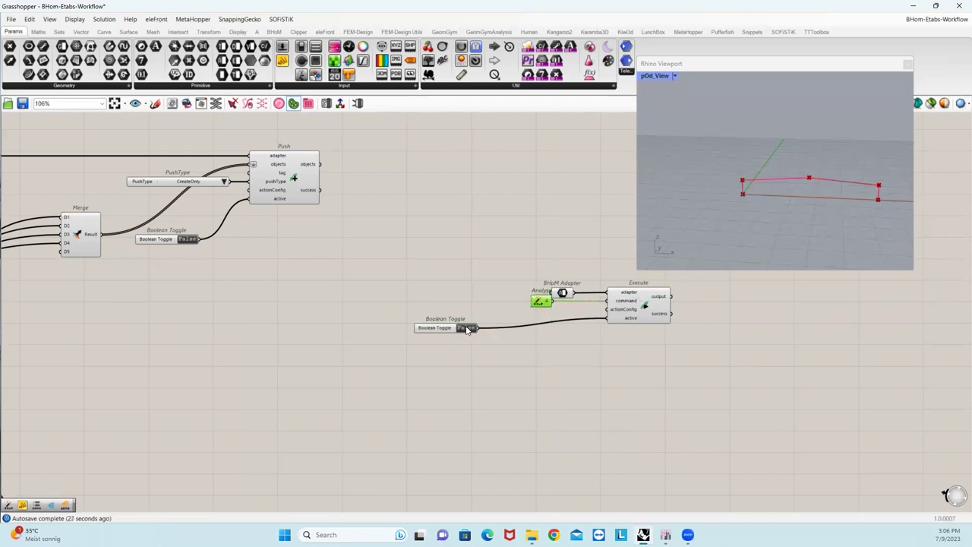
Try running Execute and Push by setting their toggles to True, read Execute's warning, and return both toggles to False.
double_click(467, 328)
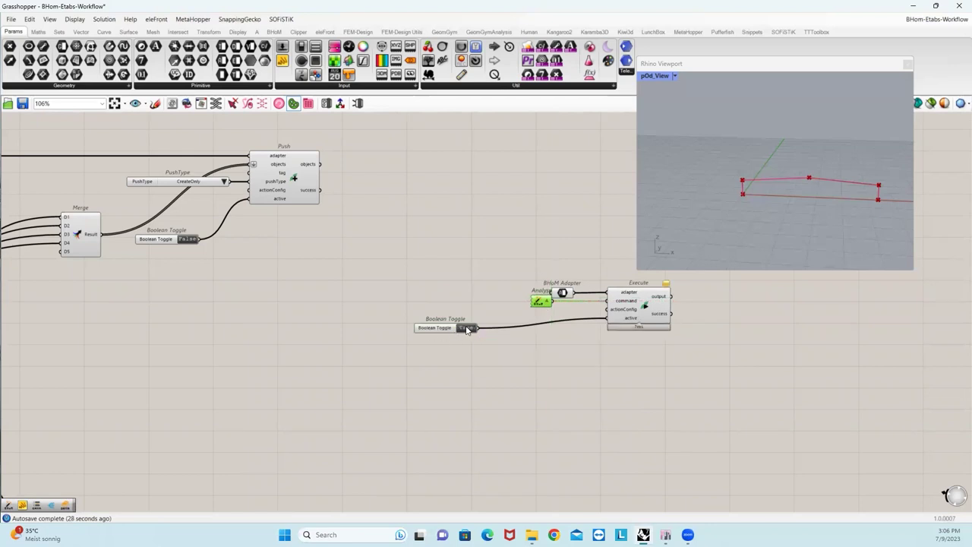
click(190, 239)
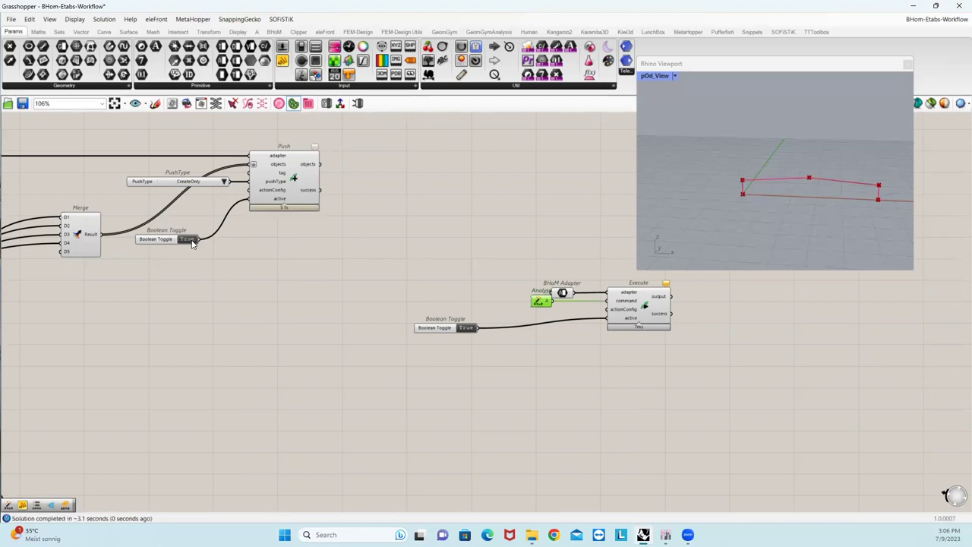
mouse_move(664, 284)
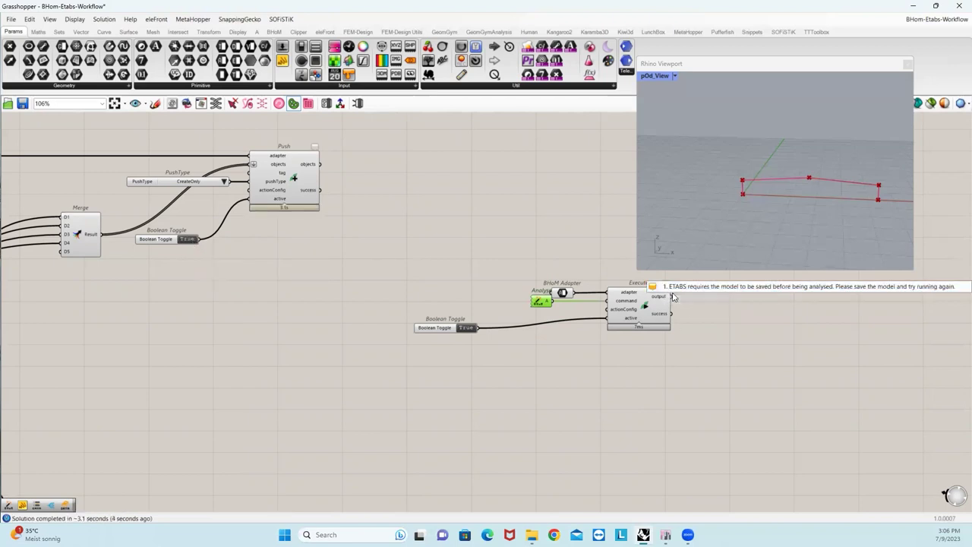
click(465, 328)
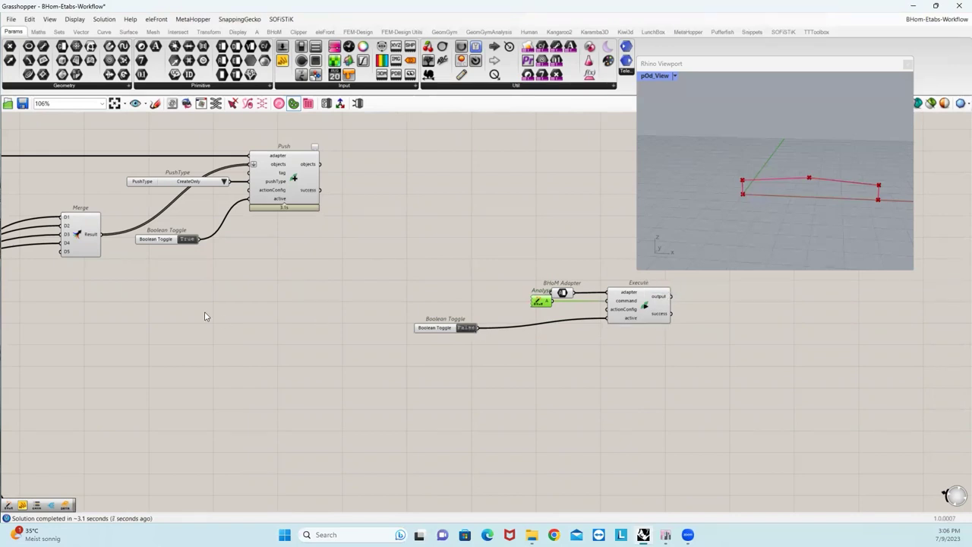
click(186, 240)
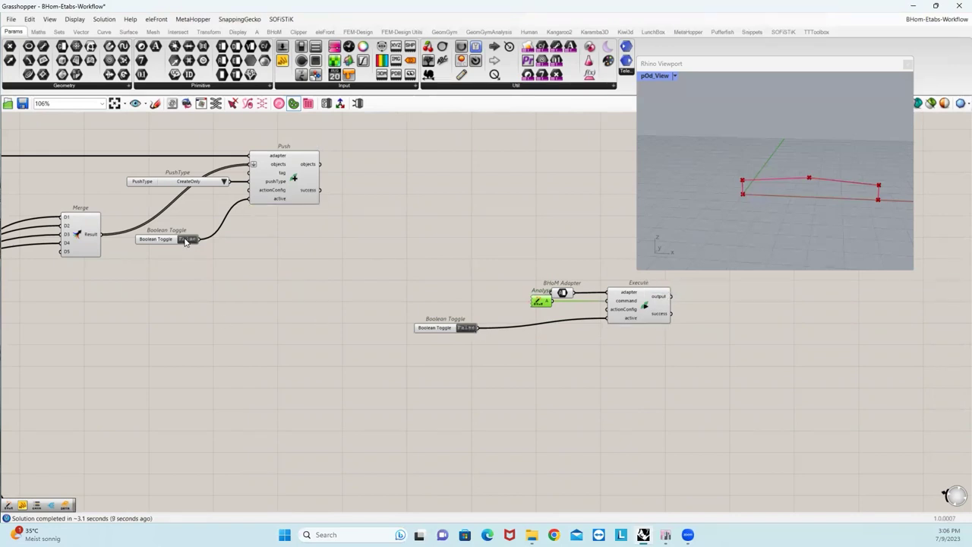
Switch to ETABS and delete the entire frame from the elevation view.
click(665, 534)
drag(816, 200, 256, 403)
key(Delete)
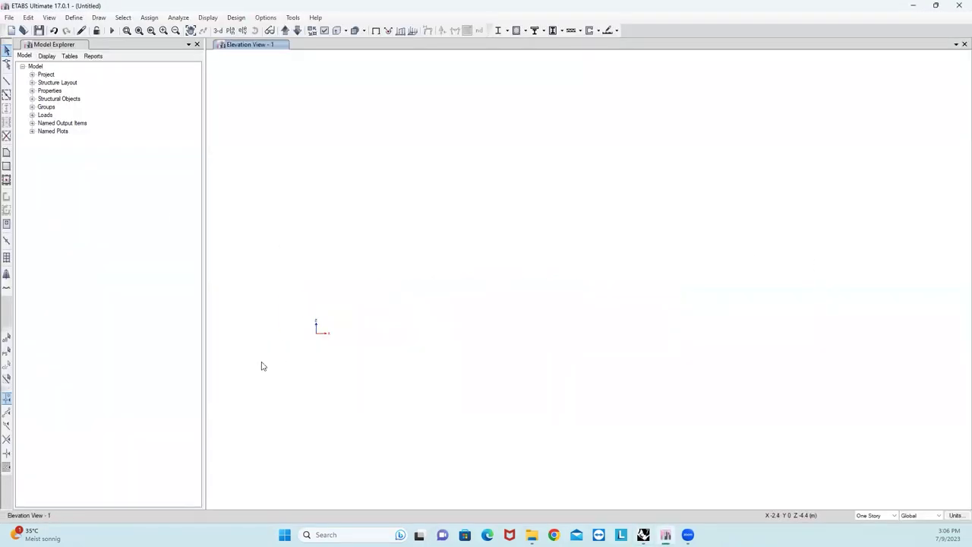
Save the ETABS model as EtabsAnalysis in the ETABS_Analysis folder on the Desktop.
click(9, 17)
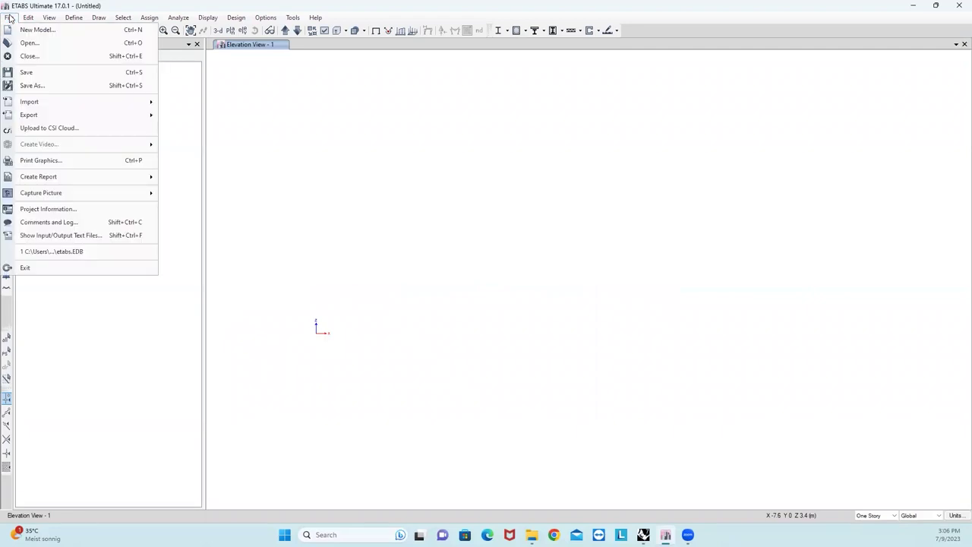
click(23, 71)
click(196, 232)
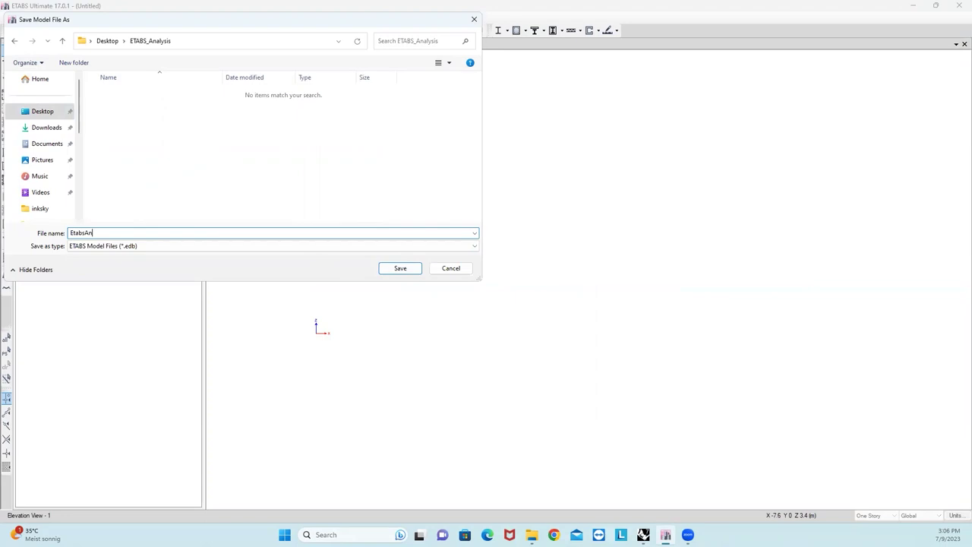
text(EtabsAnalysis)
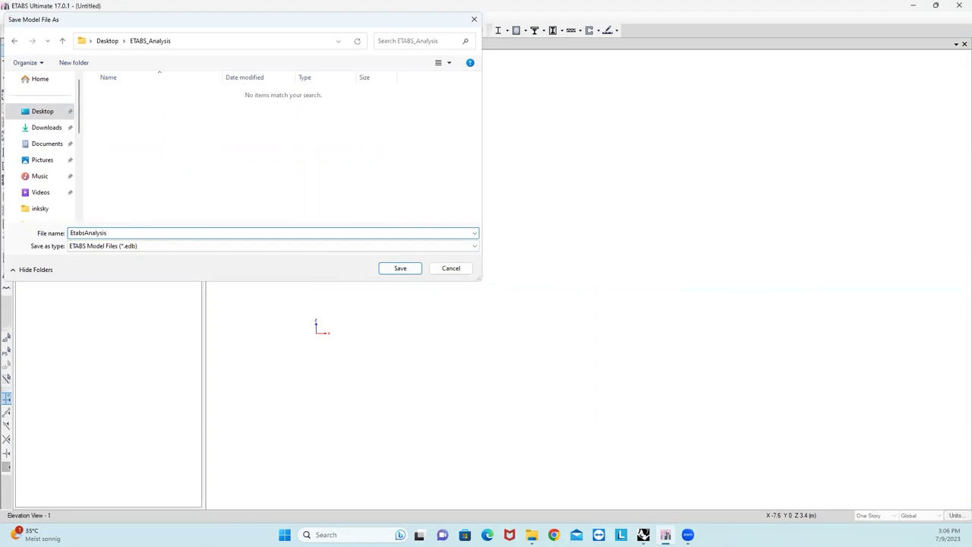
key(Return)
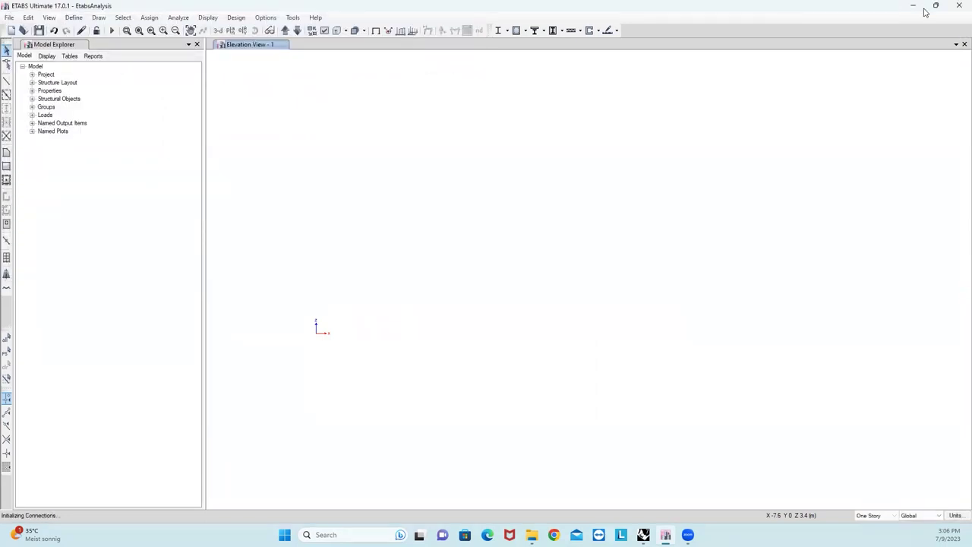
Return to Grasshopper, set the Push and Execute toggles to True, check the frame in ETABS, and rerun the Analyse command.
click(914, 6)
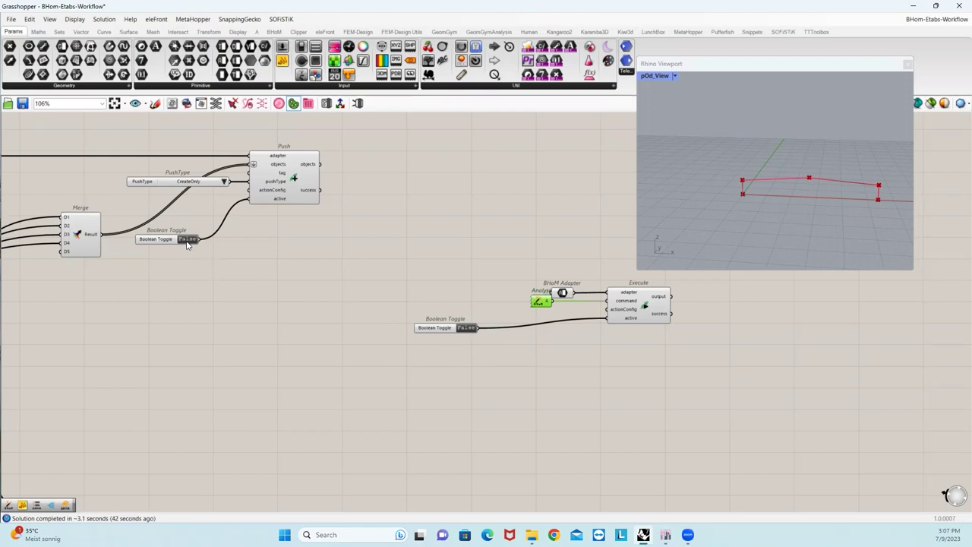
click(466, 327)
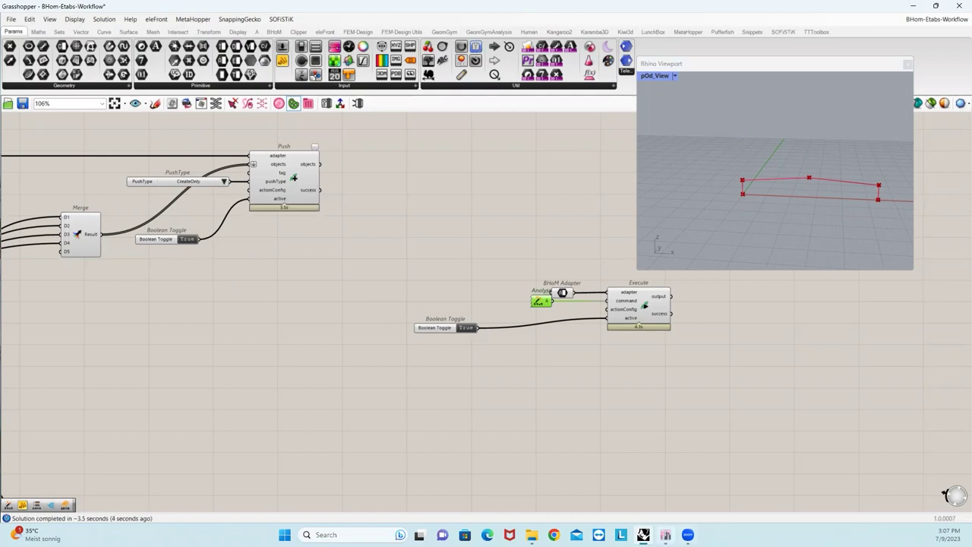
click(665, 535)
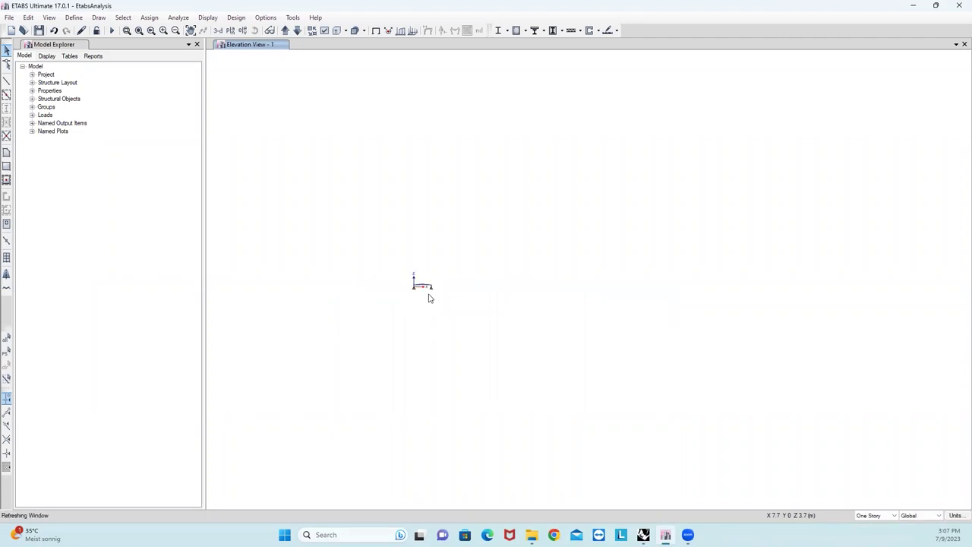
click(914, 6)
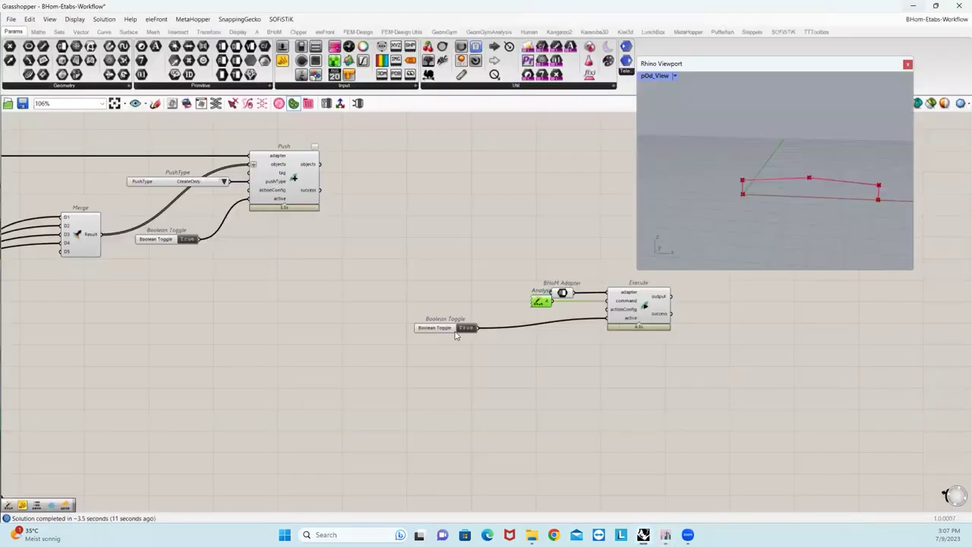
double_click(471, 329)
Switch to ETABS and display the frame's Moment 3-3 diagram for the Dead load case.
mouse_move(665, 537)
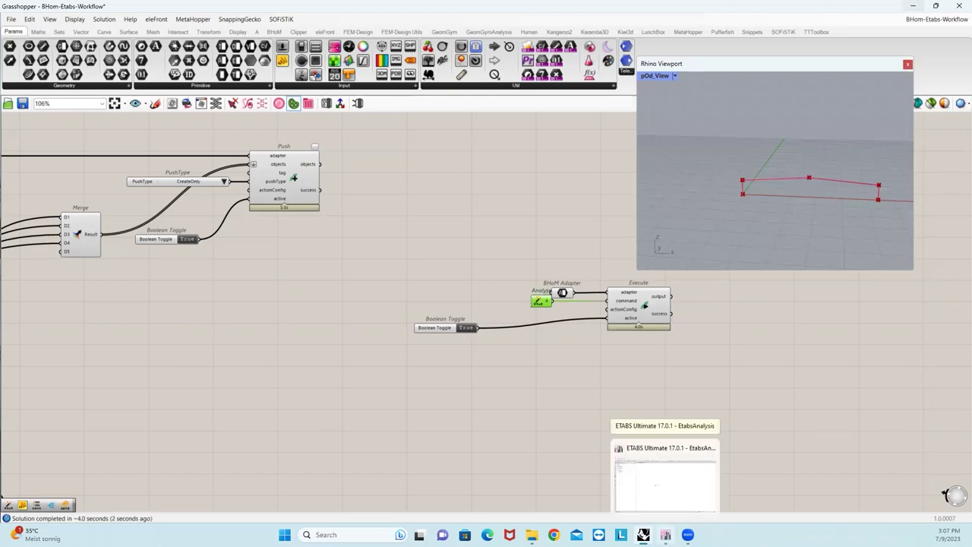
click(643, 454)
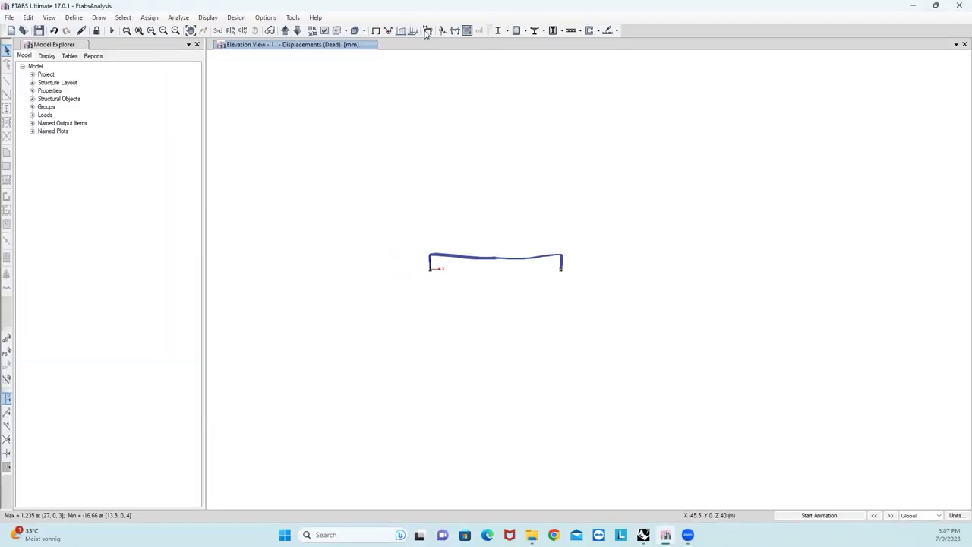
click(455, 32)
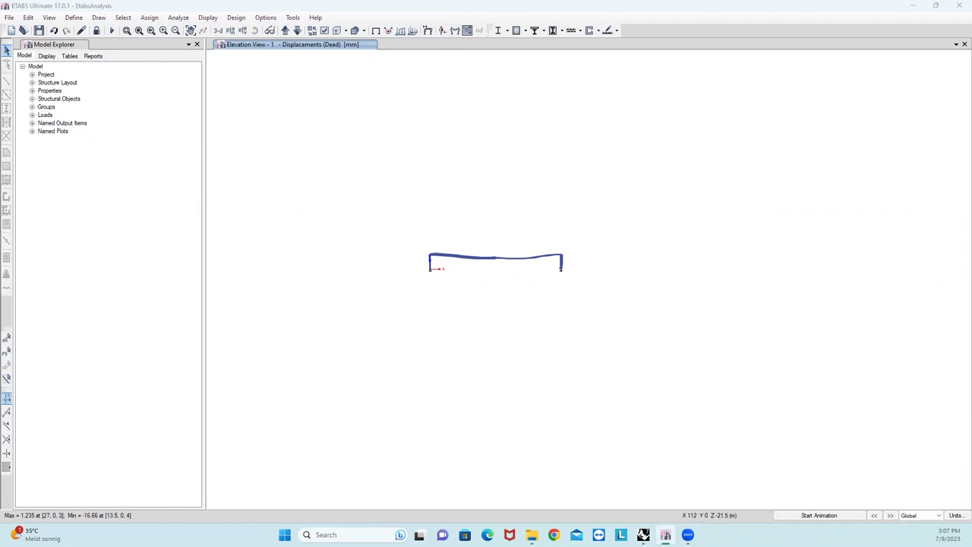
key(Return)
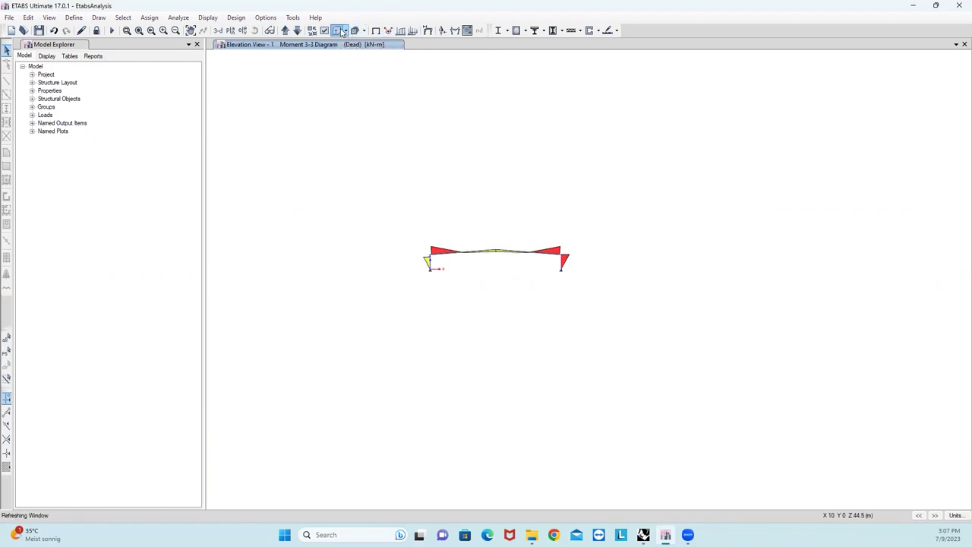
scroll(492, 260, up, 3)
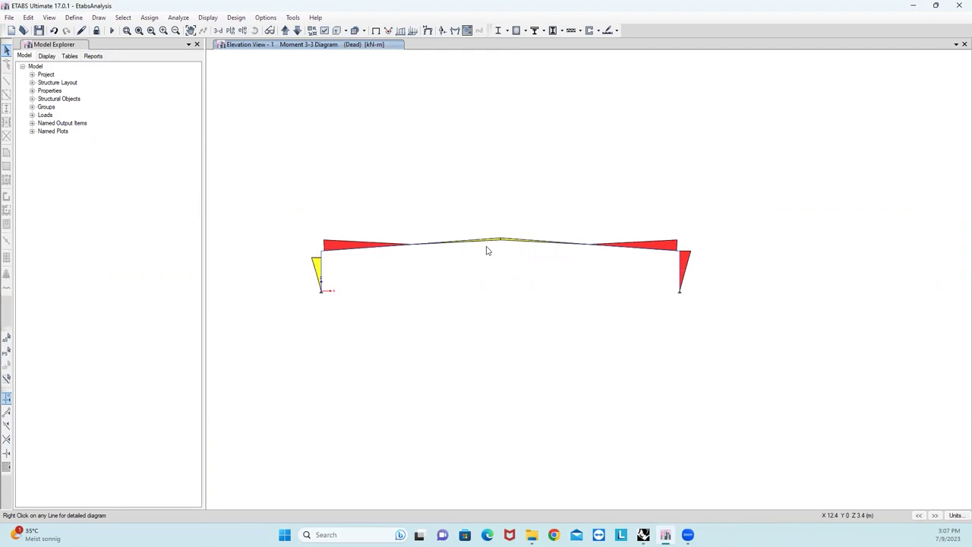
scroll(486, 240, down, 3)
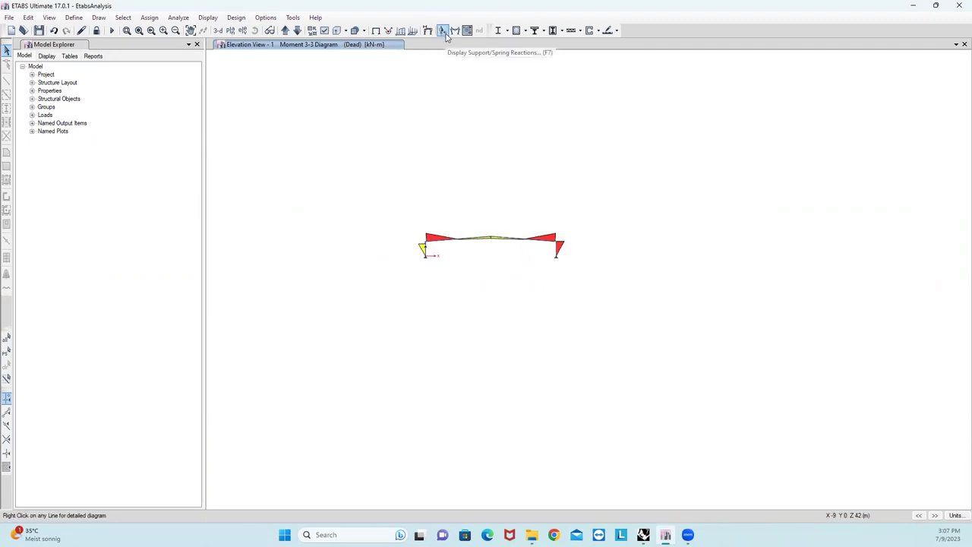
Close ETABS without saving the changes to EtabsAnalysis.
click(959, 6)
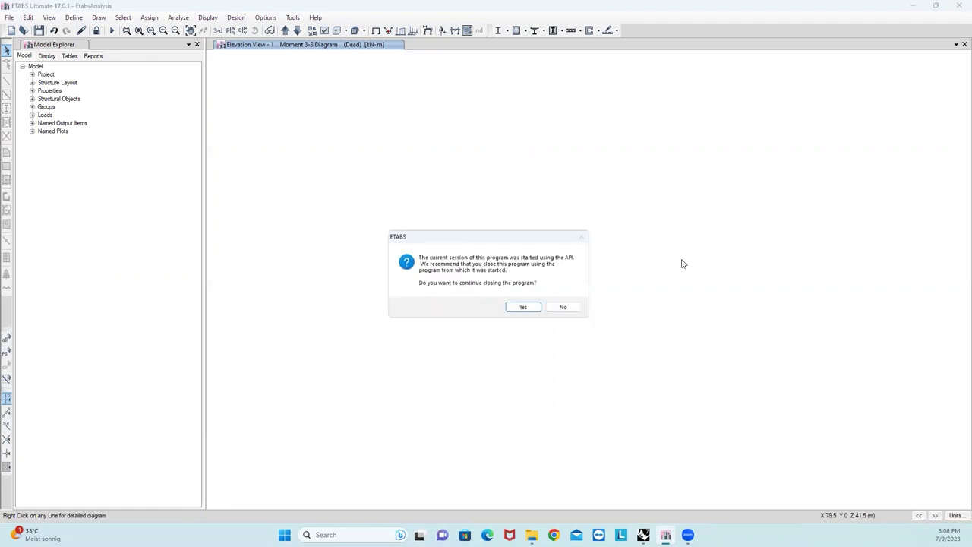
click(524, 309)
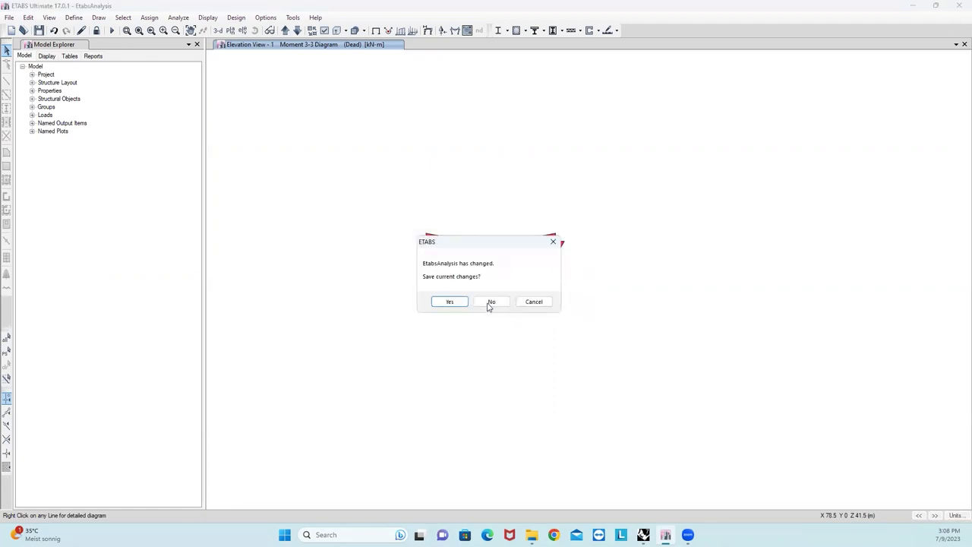
click(490, 305)
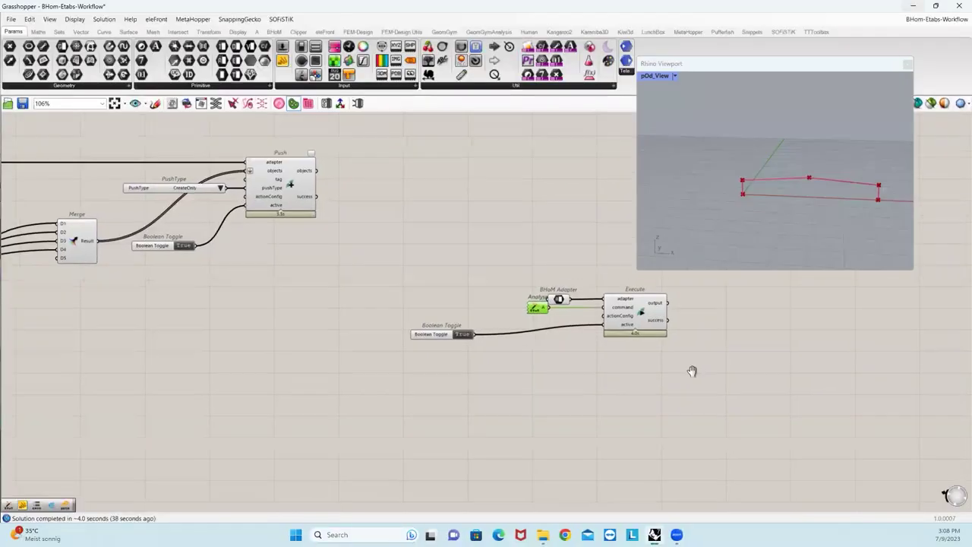
Set the Boolean Toggles of both Execute and Push to False.
right_drag(692, 371, 681, 380)
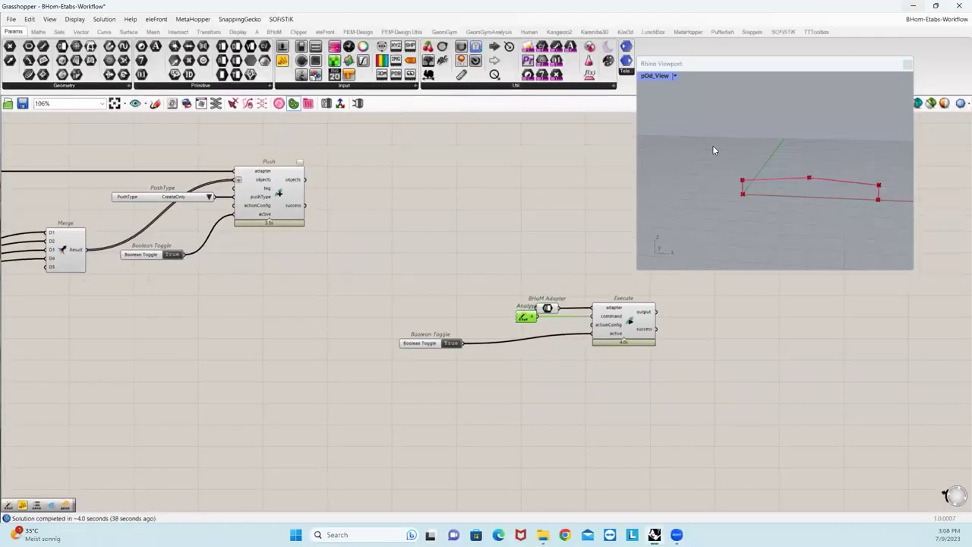
double_click(453, 344)
right_drag(251, 272, 293, 296)
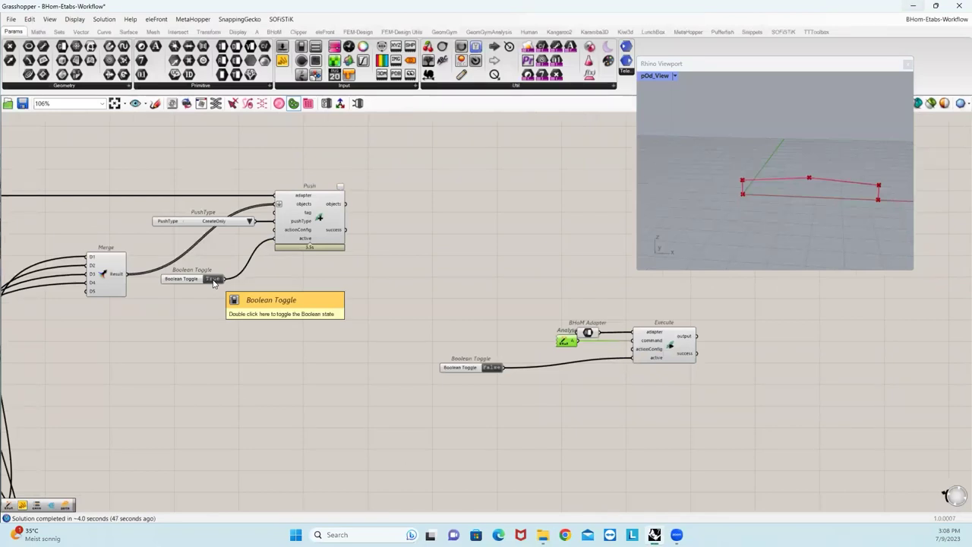
right_drag(214, 282, 381, 298)
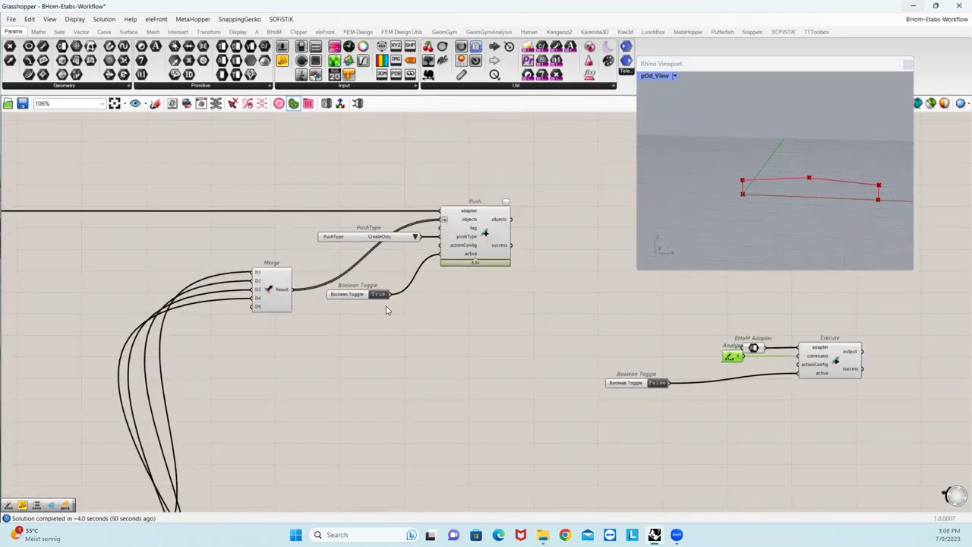
scroll(383, 300, down, 3)
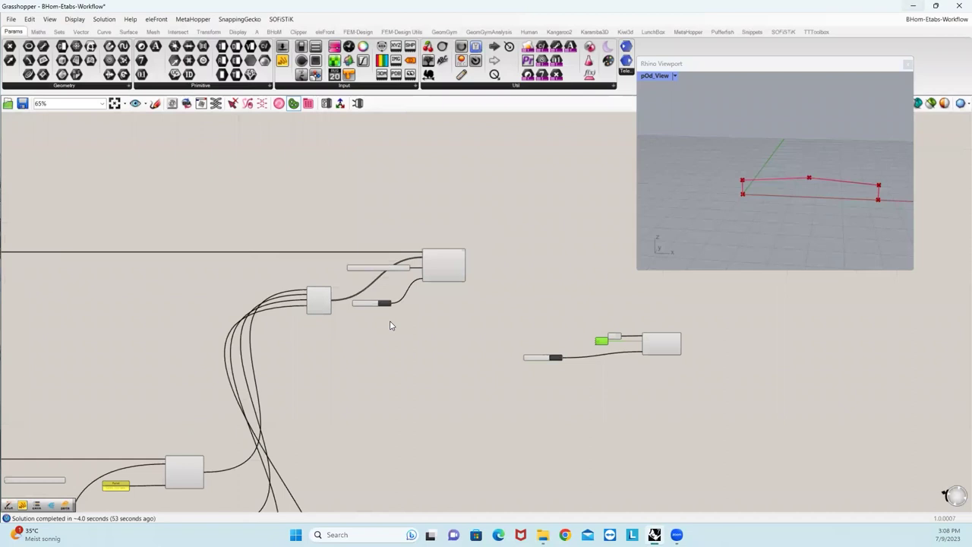
scroll(390, 325, up, 3)
scroll(390, 325, up, 1)
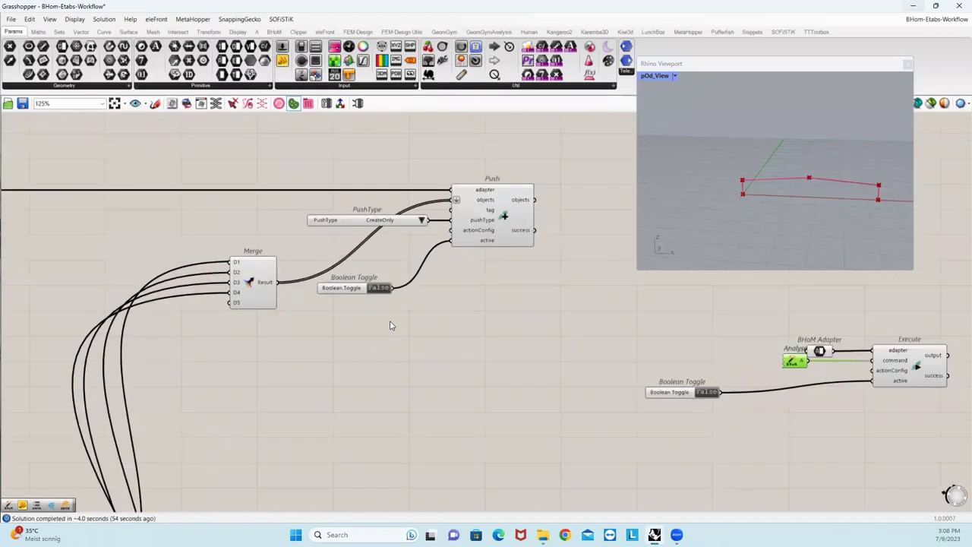
Move Execute's Boolean Toggle level with the component's active input so the wire runs straight.
scroll(390, 325, down, 10)
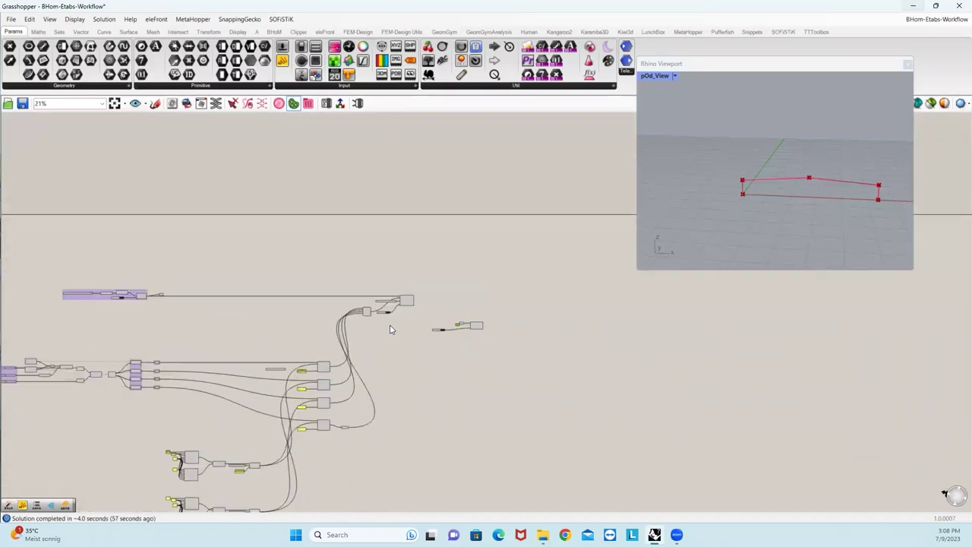
scroll(417, 351, up, 5)
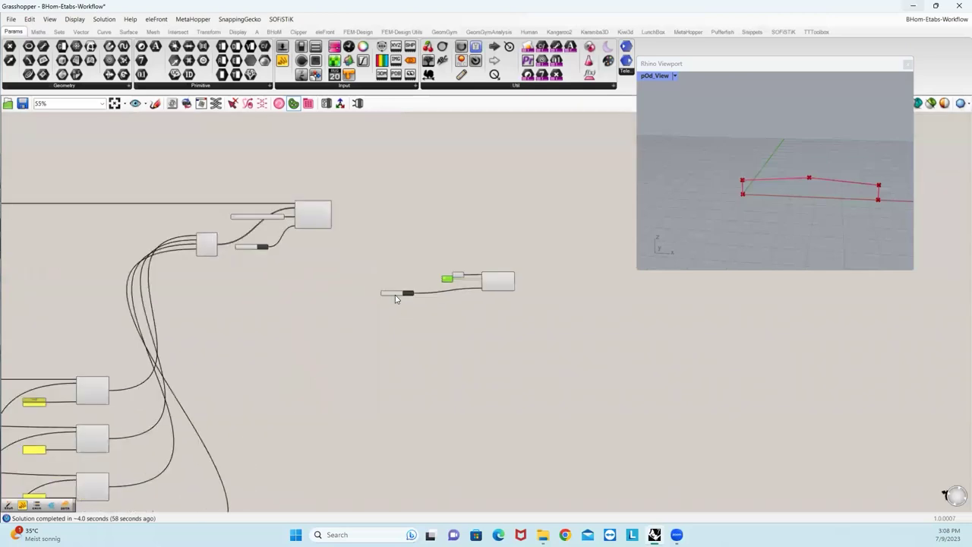
scroll(394, 299, up, 4)
drag(395, 291, 411, 280)
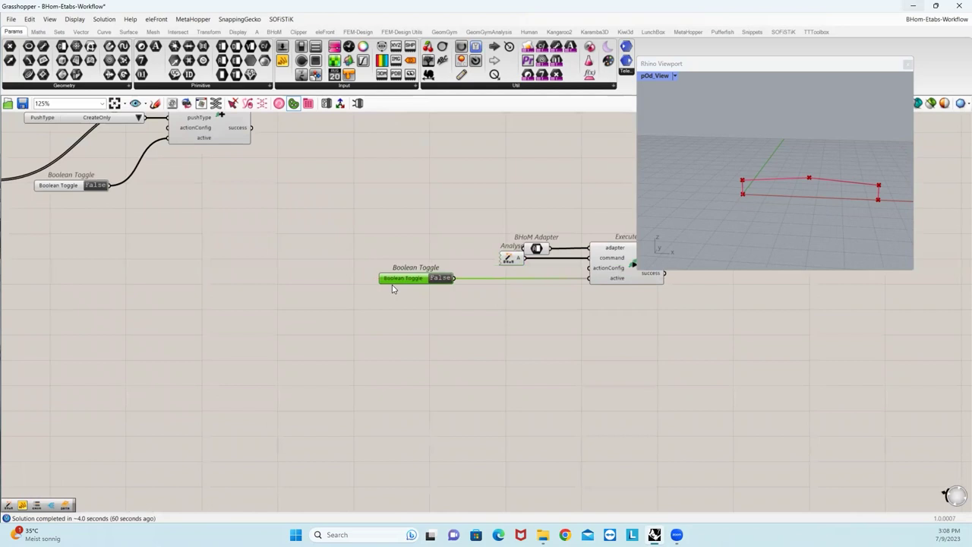
right_drag(564, 395, 419, 390)
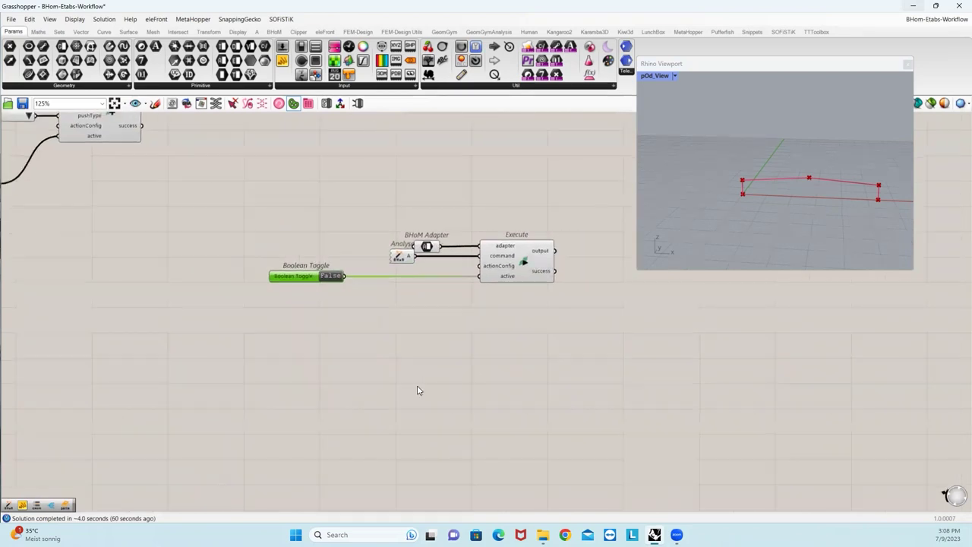
Add a BHoM Pull adapter component to the canvas in the free space below the Execute component.
scroll(603, 343, down, 3)
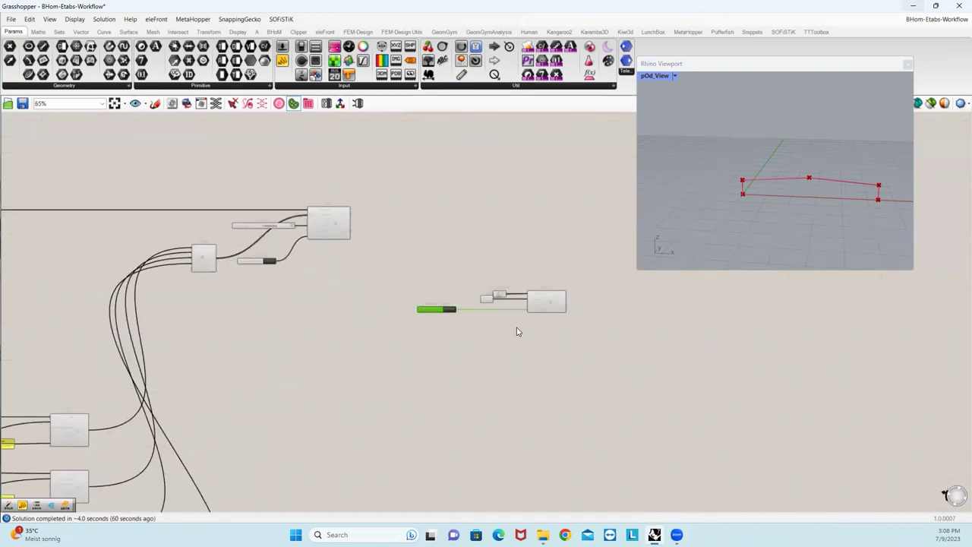
scroll(206, 182, up, 4)
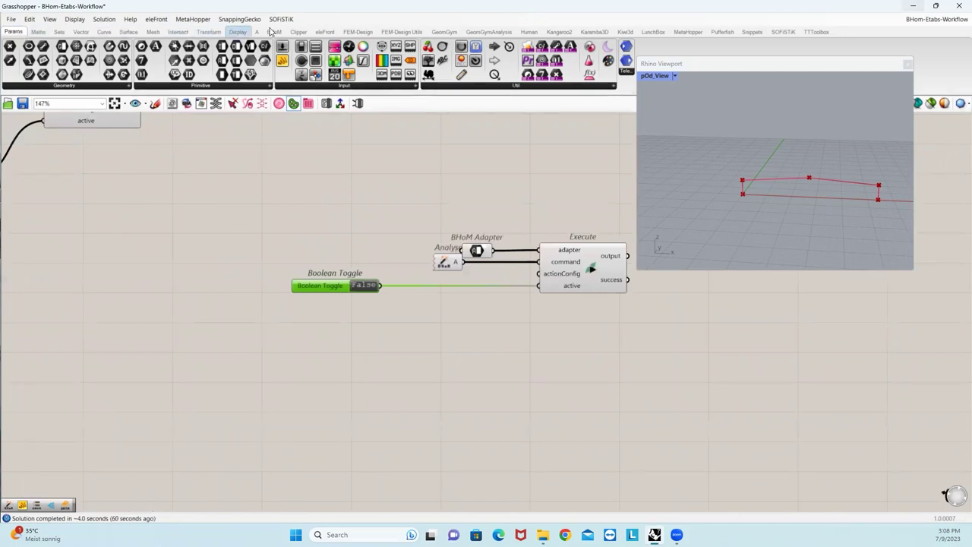
click(274, 32)
click(39, 85)
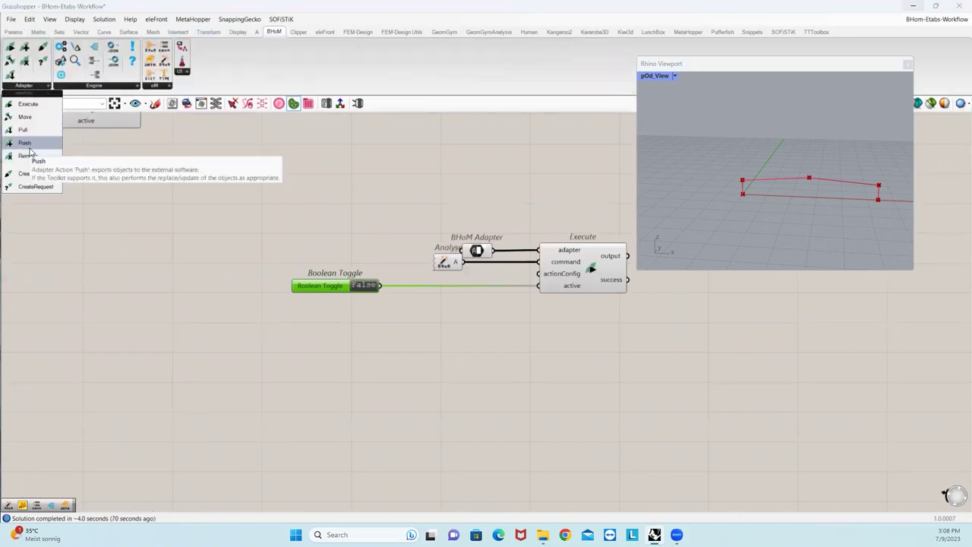
drag(31, 142, 409, 447)
right_drag(430, 449, 324, 336)
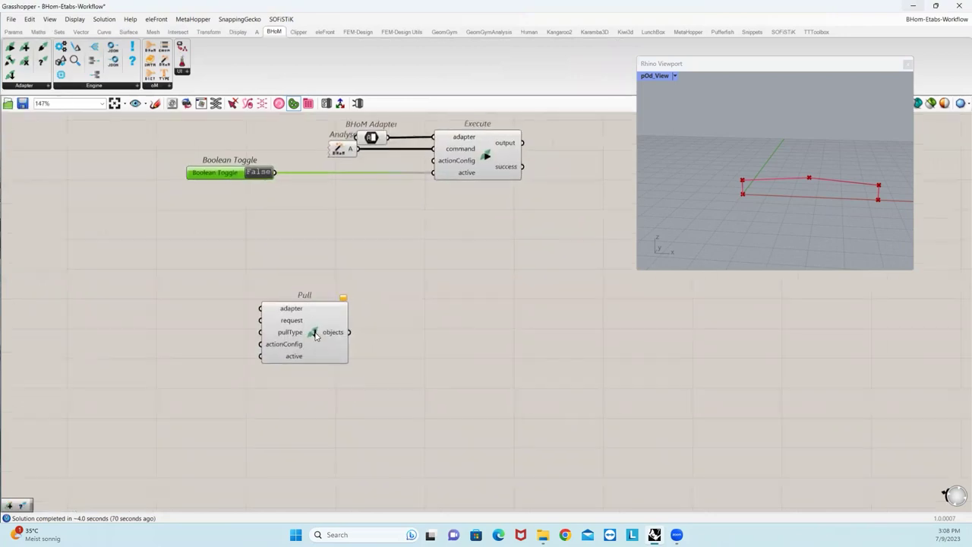
Shift the Pull component closer beneath Execute, leaving room for its input components, and deselect it.
drag(295, 333, 353, 331)
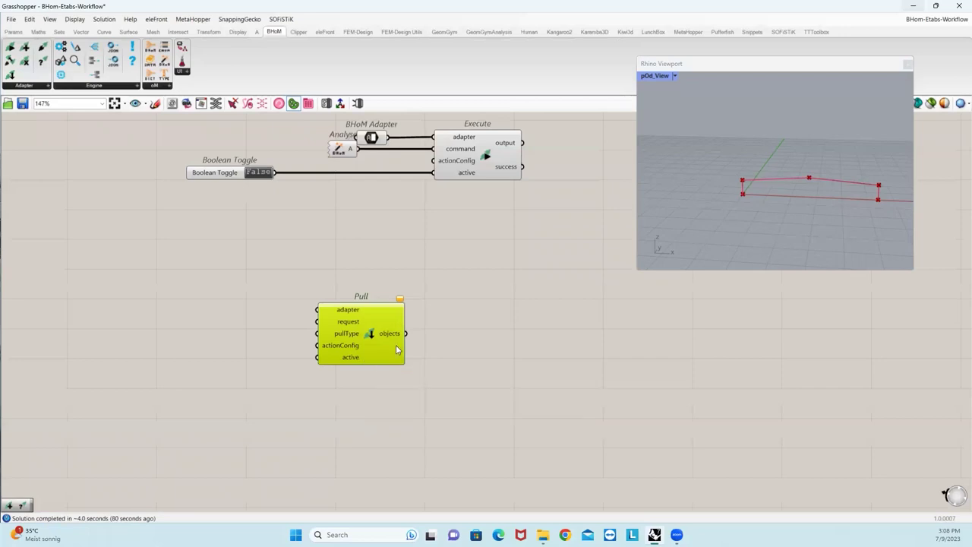
scroll(395, 362, down, 3)
scroll(433, 361, up, 2)
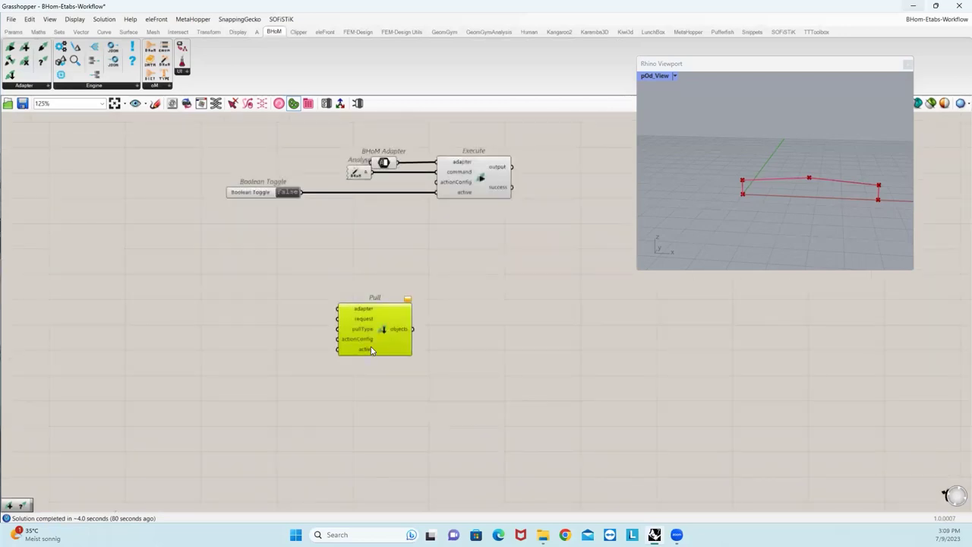
drag(377, 335, 394, 337)
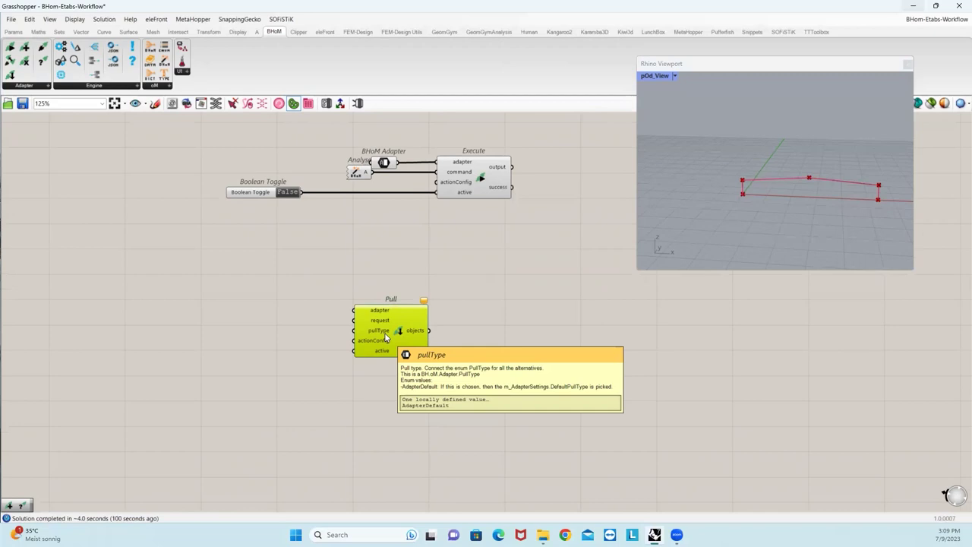
click(729, 374)
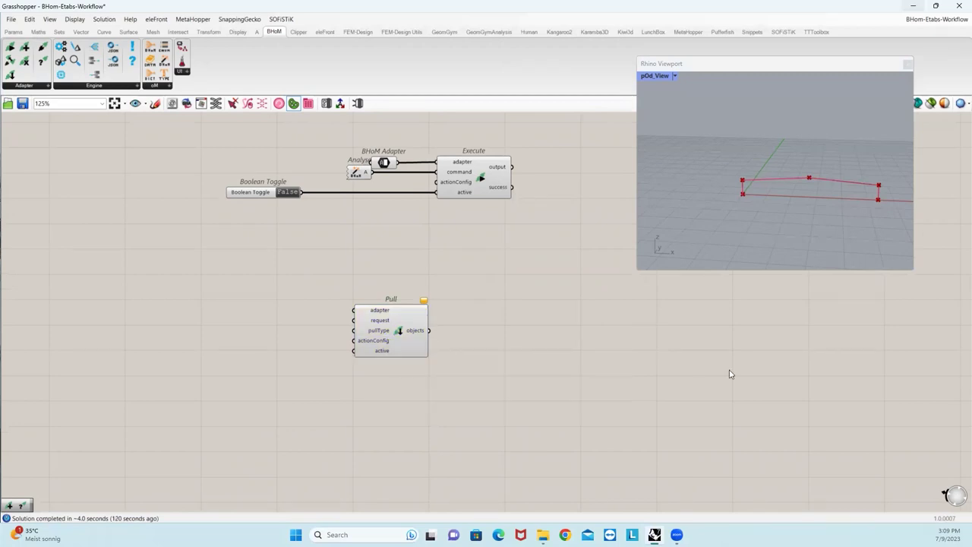